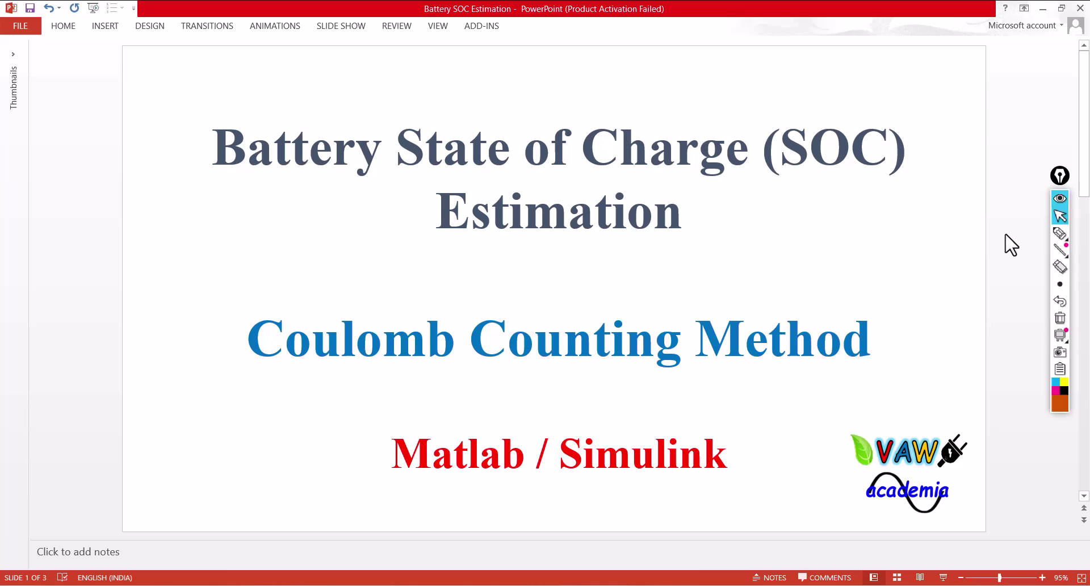
# Go to the Coulomb Counting Method-Problem slide, underline the 12V, 500Ah, 100% SOC battery data with the pen, and clear the ink
pyautogui.scroll(-1, 1010, 244)
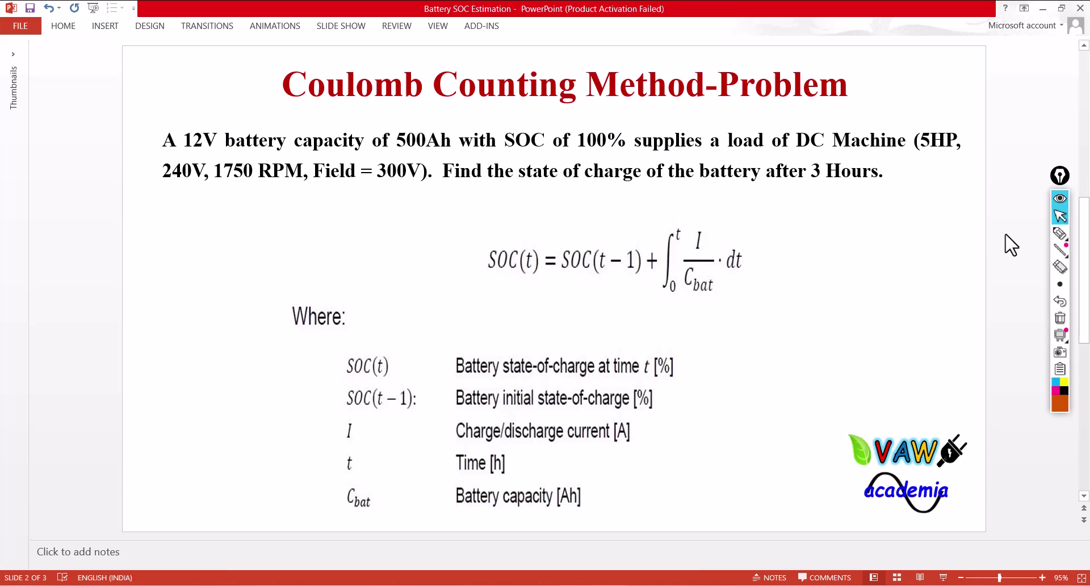
pyautogui.click(1059, 233)
pyautogui.moveTo(166, 152); pyautogui.dragTo(626, 152)
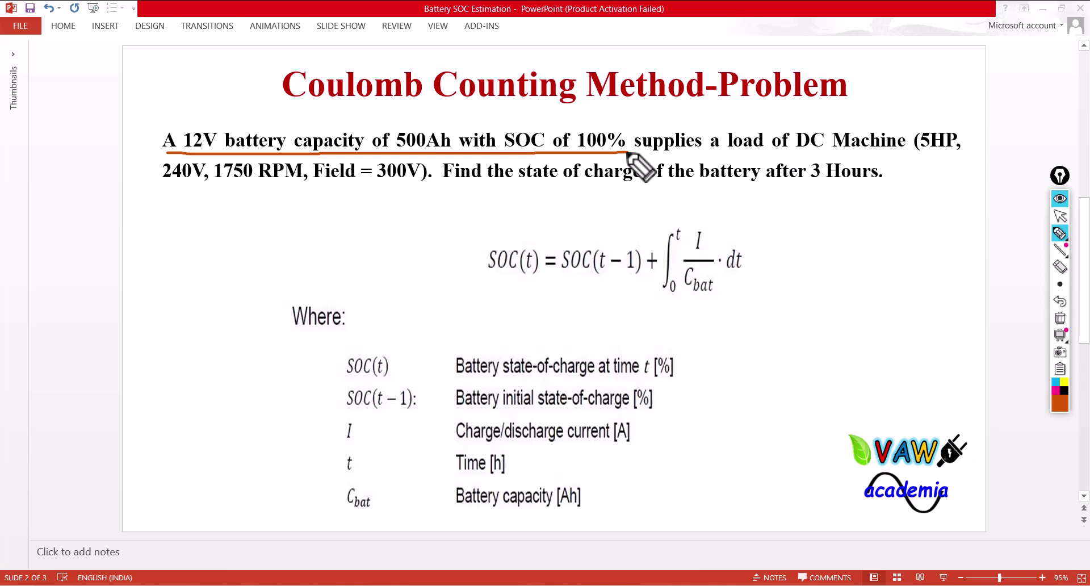
pyautogui.moveTo(790, 152)
pyautogui.mouseDown()
pyautogui.moveTo(810, 121)
pyautogui.moveTo(906, 121)
pyautogui.moveTo(900, 149)
pyautogui.moveTo(795, 165)
pyautogui.mouseUp()
pyautogui.click(1057, 315)
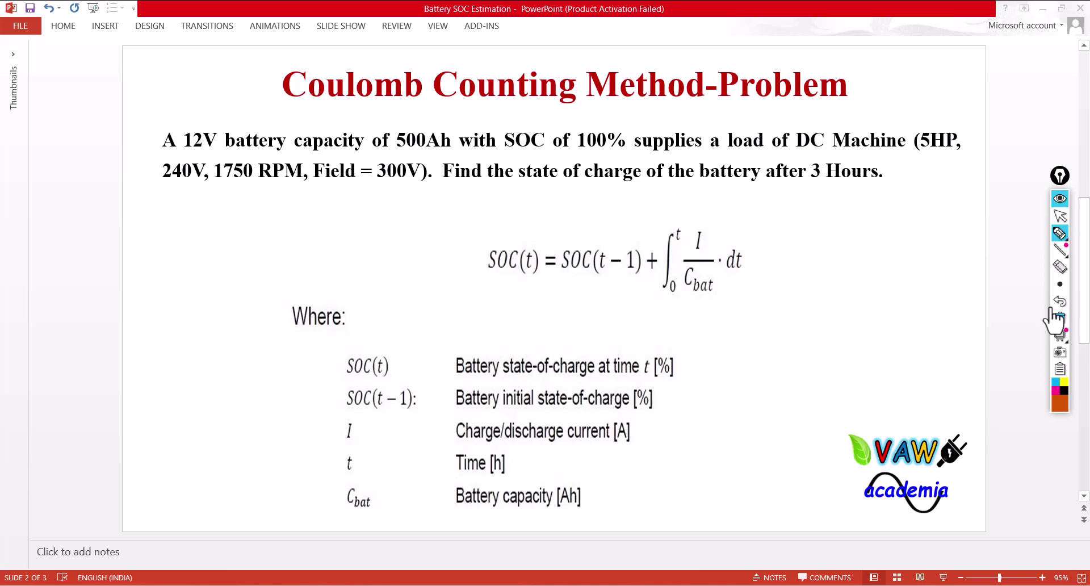
# Underline the DC machine ratings and circle "state of charge of the battery" in the problem text, clearing the ink after each
pyautogui.moveTo(917, 149); pyautogui.dragTo(959, 160)
pyautogui.moveTo(159, 186); pyautogui.dragTo(437, 183)
pyautogui.click(1057, 319)
pyautogui.moveTo(531, 191)
pyautogui.mouseDown()
pyautogui.moveTo(520, 155)
pyautogui.moveTo(565, 145)
pyautogui.moveTo(756, 139)
pyautogui.moveTo(783, 174)
pyautogui.moveTo(705, 196)
pyautogui.moveTo(521, 195)
pyautogui.mouseUp()
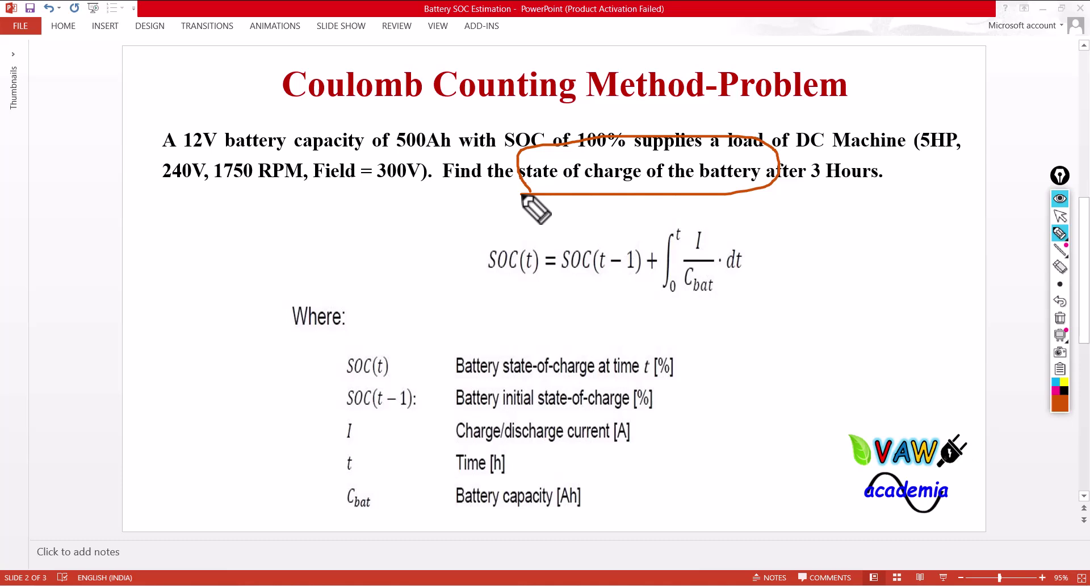
pyautogui.click(1059, 318)
pyautogui.click(1058, 218)
pyautogui.click(1058, 218)
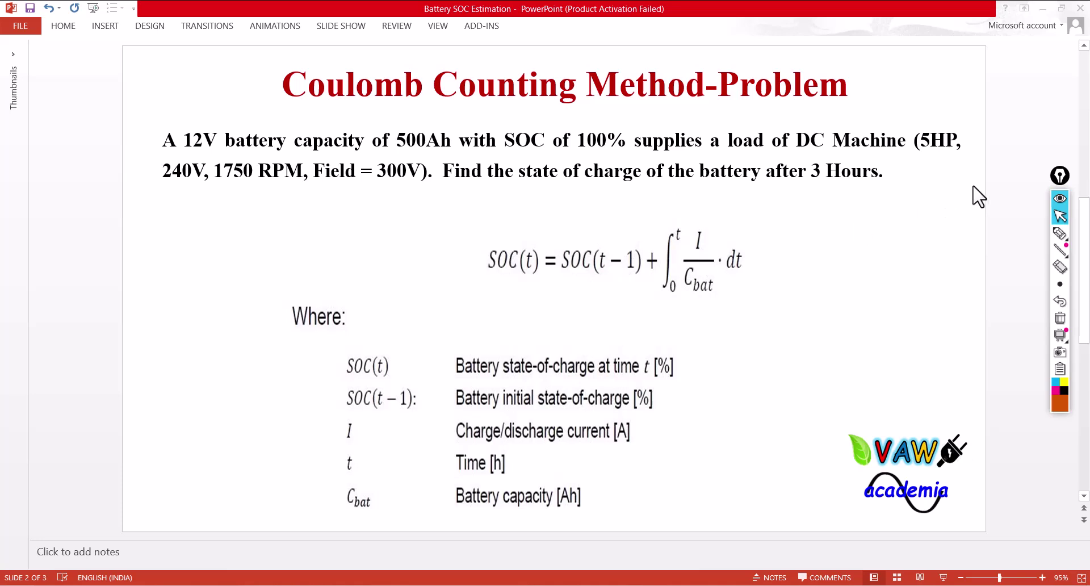
# Box SOC(t) in the equation with the pen, write "3hrs" beneath it, and clear the ink
pyautogui.click(1060, 234)
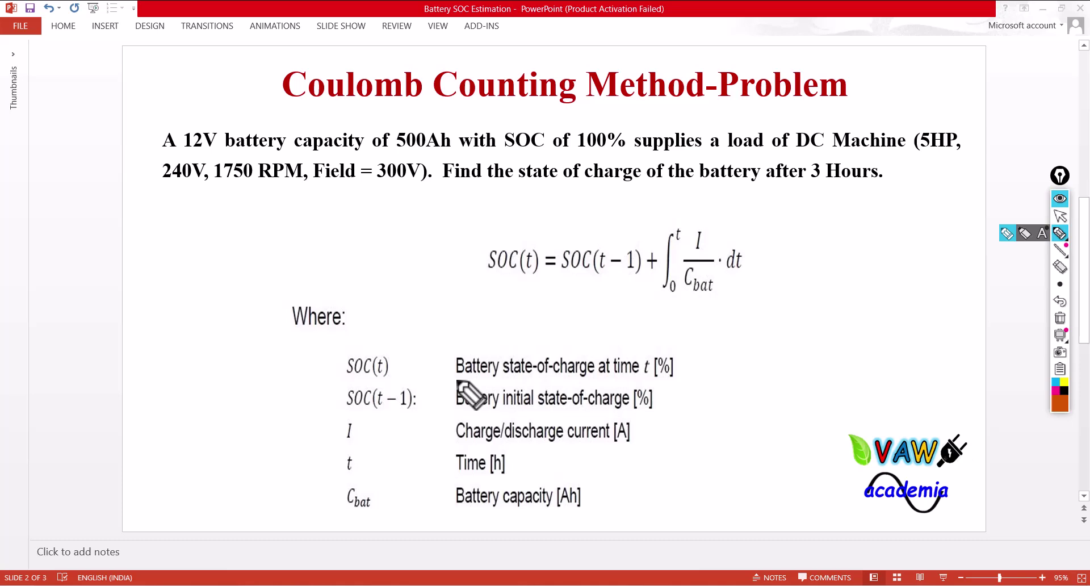
pyautogui.moveTo(482, 275)
pyautogui.mouseDown()
pyautogui.moveTo(487, 236)
pyautogui.moveTo(542, 237)
pyautogui.moveTo(544, 270)
pyautogui.moveTo(483, 277)
pyautogui.moveTo(504, 298)
pyautogui.moveTo(499, 310)
pyautogui.moveTo(509, 287)
pyautogui.moveTo(540, 297)
pyautogui.moveTo(531, 301)
pyautogui.mouseUp()
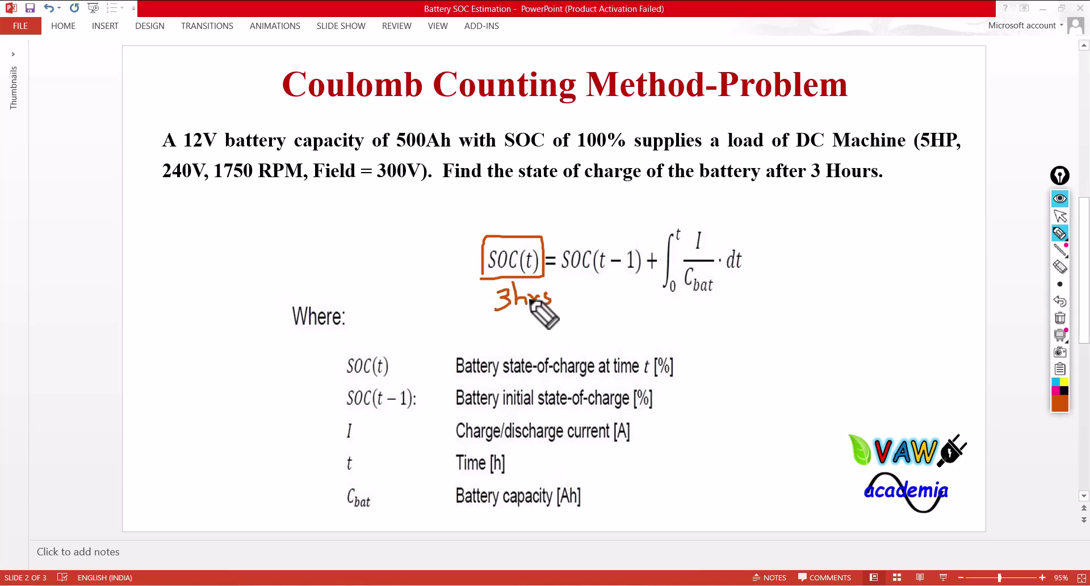
pyautogui.click(1060, 318)
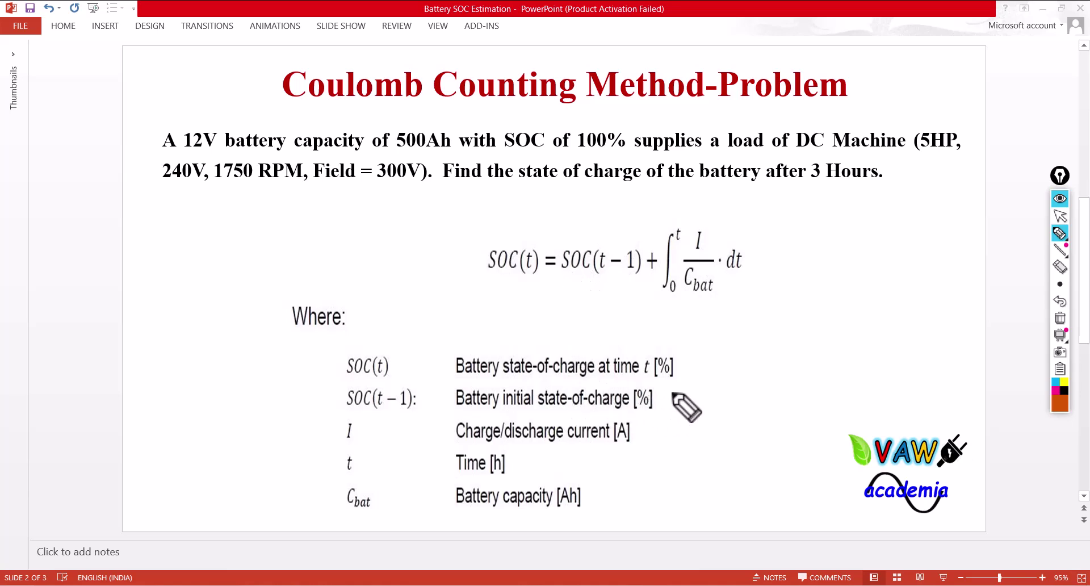
# Write "100%" beside the battery initial state-of-charge line, box I in the equation, and clear the ink
pyautogui.moveTo(668, 390)
pyautogui.mouseDown()
pyautogui.moveTo(668, 413)
pyautogui.moveTo(685, 391)
pyautogui.moveTo(735, 379)
pyautogui.moveTo(725, 404)
pyautogui.mouseUp()
pyautogui.click(747, 402)
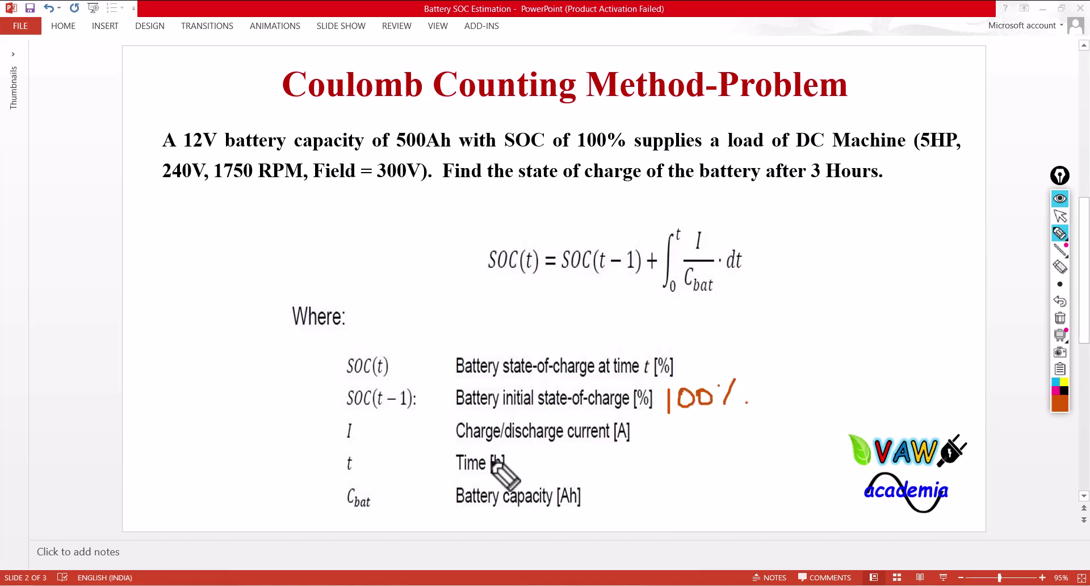
pyautogui.moveTo(688, 233)
pyautogui.mouseDown()
pyautogui.moveTo(715, 226)
pyautogui.moveTo(716, 260)
pyautogui.moveTo(691, 262)
pyautogui.moveTo(689, 227)
pyautogui.mouseUp()
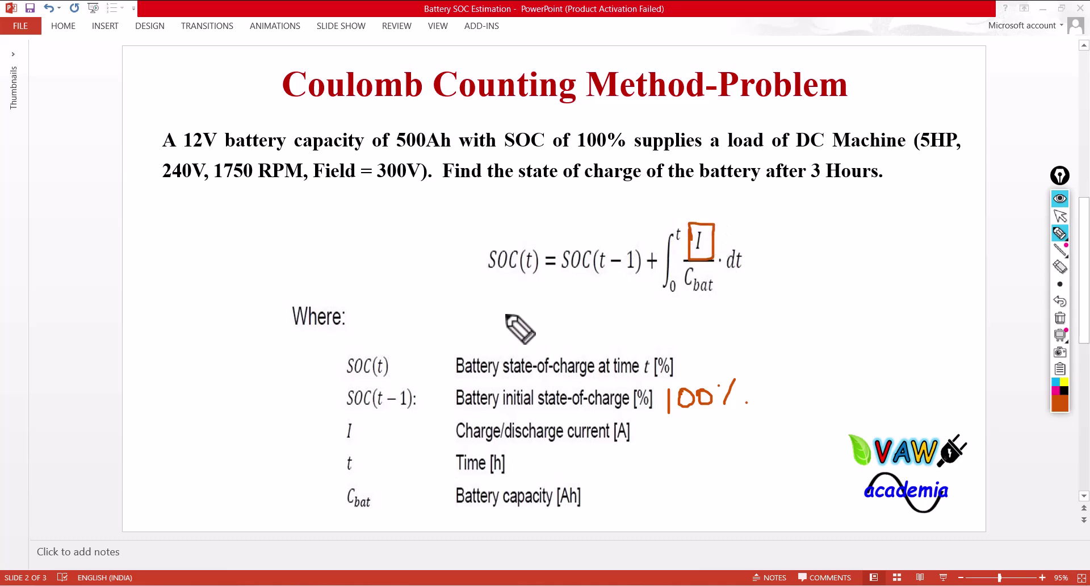
pyautogui.click(1060, 319)
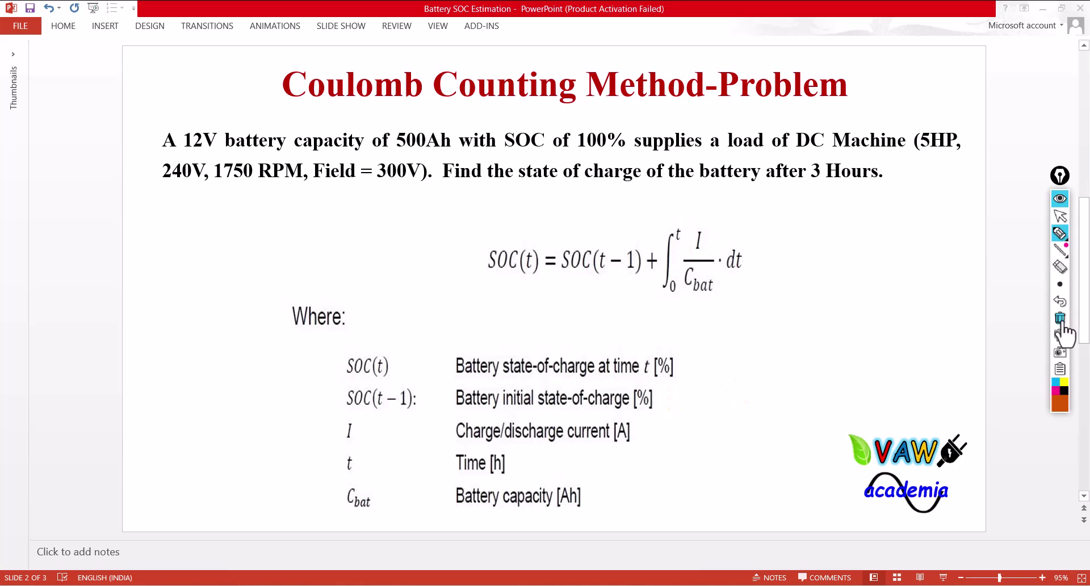
# Handwrite "Charge ⇒ + I" beside the equation with the pen
pyautogui.moveTo(770, 293)
pyautogui.mouseDown()
pyautogui.moveTo(801, 308)
pyautogui.moveTo(800, 298)
pyautogui.moveTo(829, 289)
pyautogui.moveTo(823, 324)
pyautogui.moveTo(850, 285)
pyautogui.moveTo(895, 302)
pyautogui.moveTo(891, 288)
pyautogui.moveTo(893, 316)
pyautogui.mouseUp()
pyautogui.moveTo(927, 275)
pyautogui.mouseDown()
pyautogui.moveTo(933, 298)
pyautogui.moveTo(925, 292)
pyautogui.moveTo(986, 264)
pyautogui.mouseUp()
pyautogui.moveTo(970, 264); pyautogui.dragTo(968, 295)
pyautogui.moveTo(953, 296)
pyautogui.mouseDown()
pyautogui.moveTo(999, 291)
pyautogui.moveTo(916, 292)
pyautogui.mouseUp()
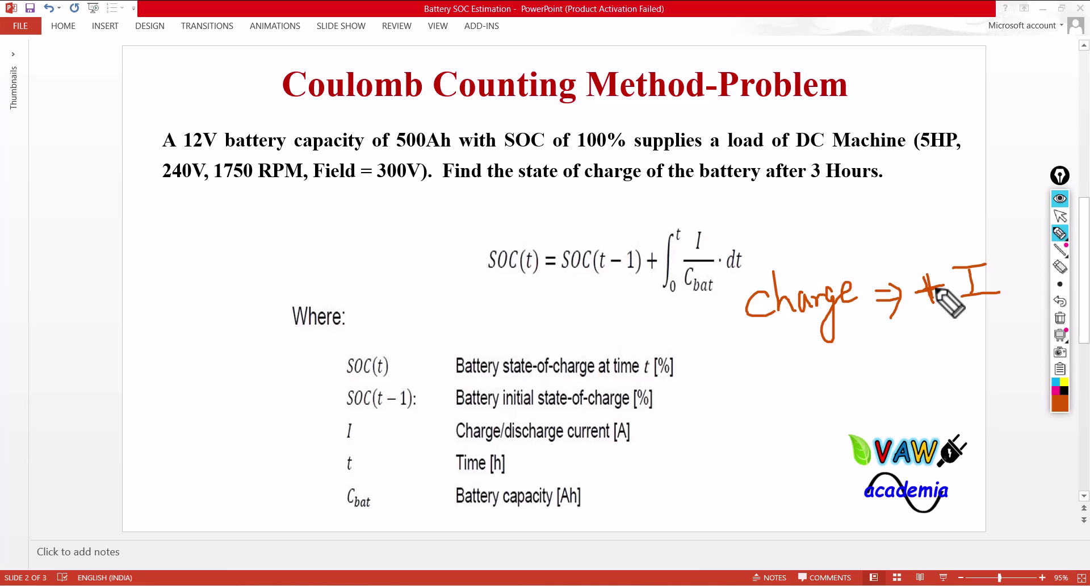
pyautogui.moveTo(925, 279); pyautogui.dragTo(927, 301)
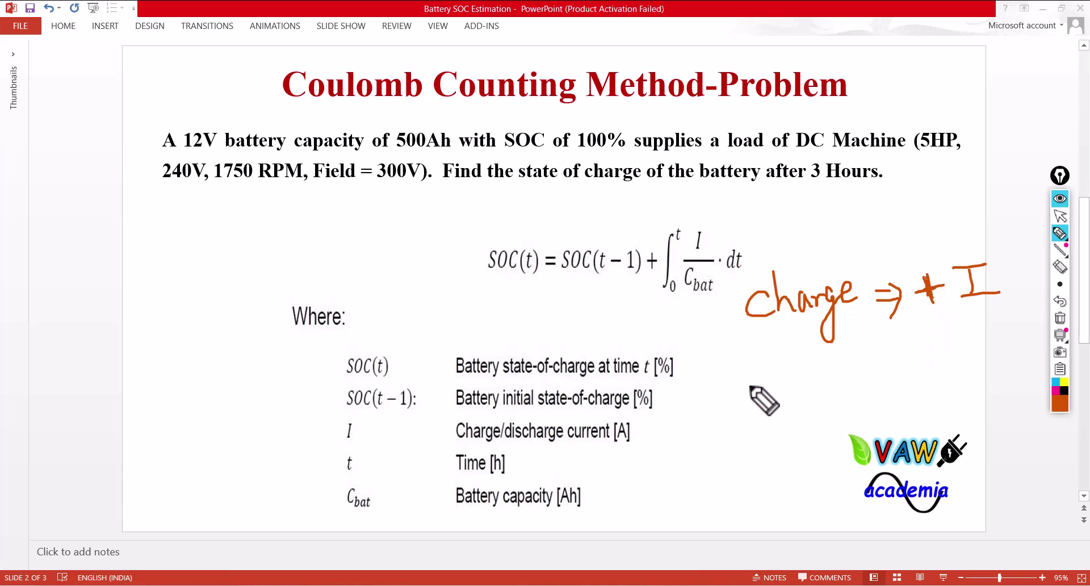
# Handwrite "Discharge ⇒ − I" below the charge note with the pen
pyautogui.moveTo(880, 352); pyautogui.dragTo(903, 351)
pyautogui.moveTo(880, 360)
pyautogui.mouseDown()
pyautogui.moveTo(901, 345)
pyautogui.moveTo(897, 373)
pyautogui.moveTo(987, 336)
pyautogui.mouseUp()
pyautogui.moveTo(976, 338)
pyautogui.mouseDown()
pyautogui.moveTo(973, 353)
pyautogui.moveTo(993, 349)
pyautogui.mouseUp()
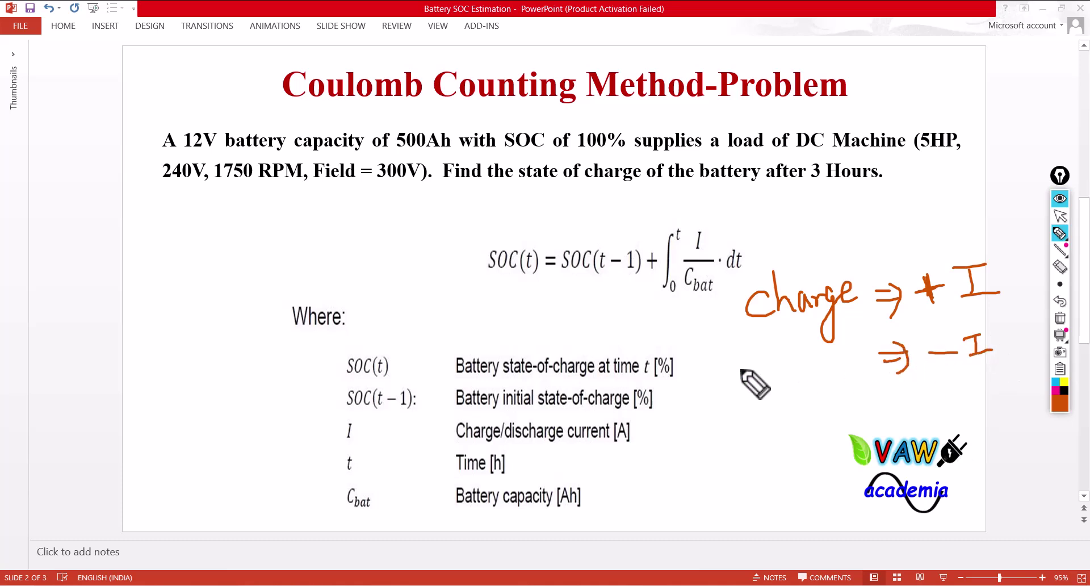
pyautogui.moveTo(722, 356); pyautogui.dragTo(722, 379)
pyautogui.moveTo(717, 357)
pyautogui.mouseDown()
pyautogui.moveTo(750, 369)
pyautogui.moveTo(742, 350)
pyautogui.moveTo(785, 367)
pyautogui.moveTo(810, 349)
pyautogui.moveTo(843, 350)
pyautogui.moveTo(842, 372)
pyautogui.moveTo(860, 353)
pyautogui.mouseUp()
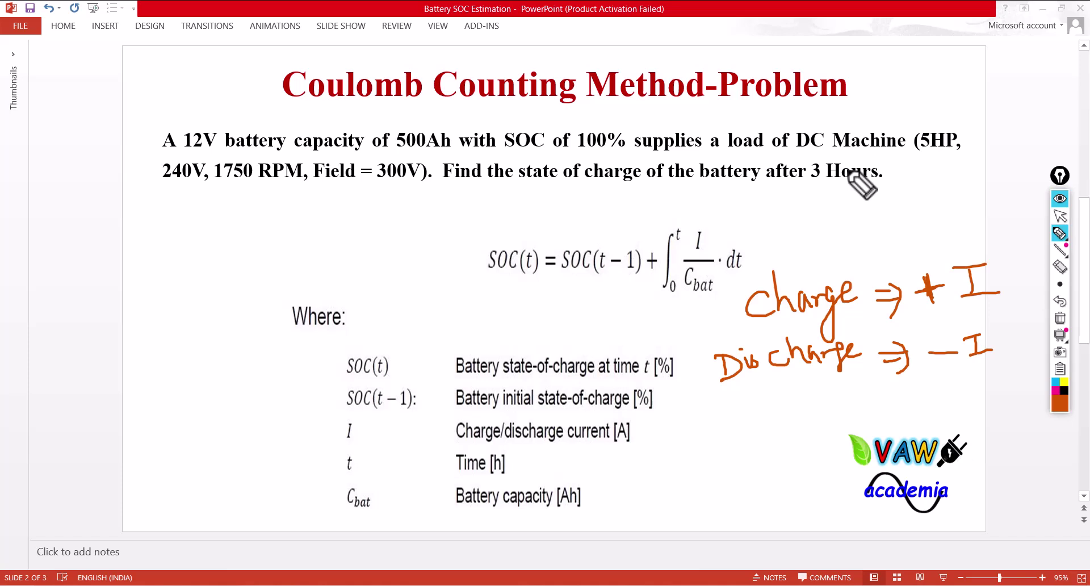
# Circle "3 Hours" in the problem text, box the charge/discharge current row, and clear all ink from the slide
pyautogui.moveTo(805, 173); pyautogui.dragTo(812, 149)
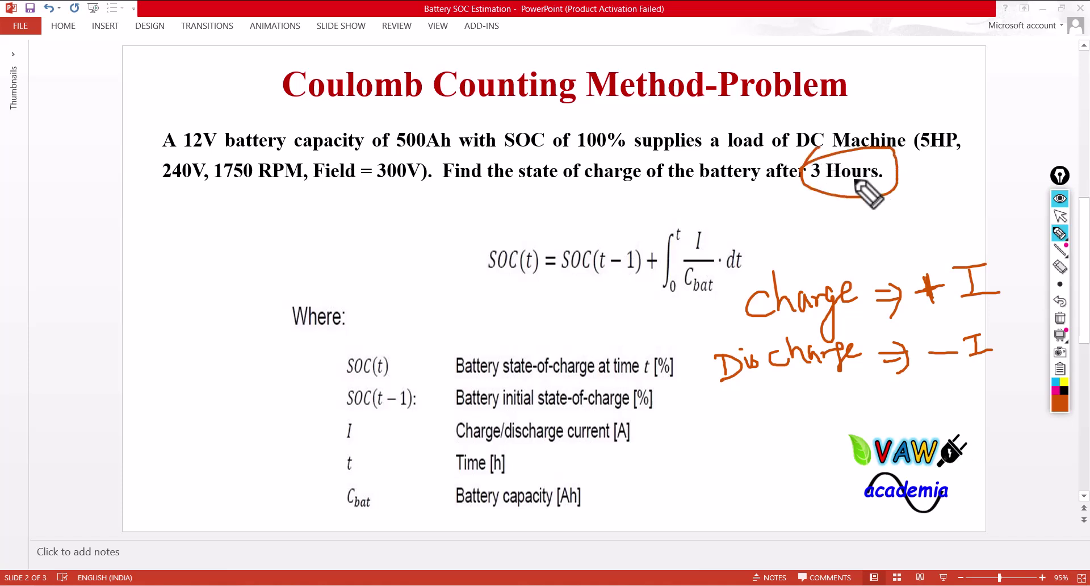
pyautogui.moveTo(328, 443)
pyautogui.mouseDown()
pyautogui.moveTo(324, 419)
pyautogui.moveTo(650, 414)
pyautogui.moveTo(649, 437)
pyautogui.moveTo(574, 451)
pyautogui.moveTo(327, 448)
pyautogui.mouseUp()
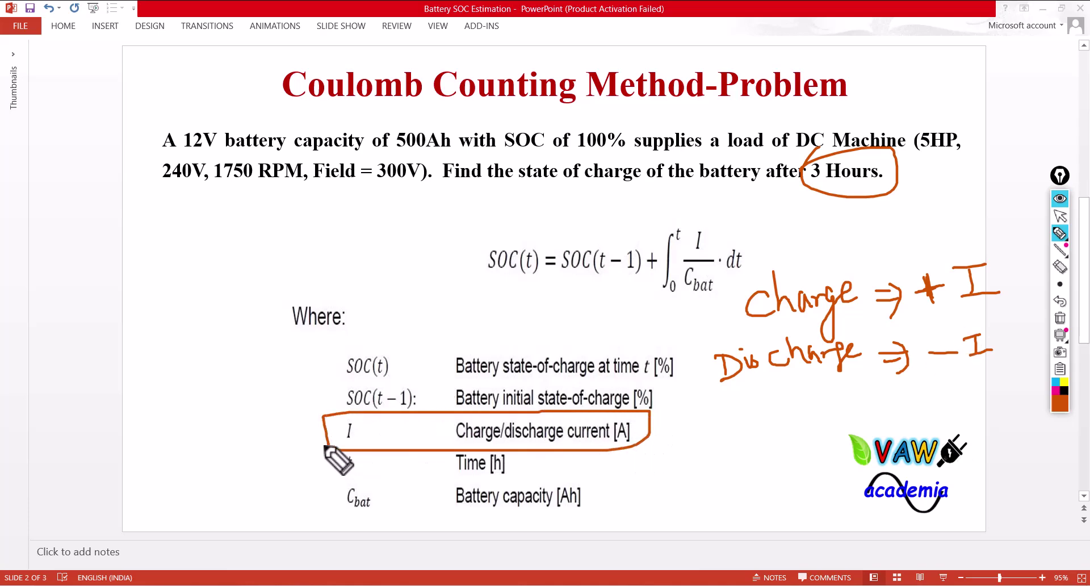
pyautogui.click(1059, 319)
pyautogui.click(1060, 216)
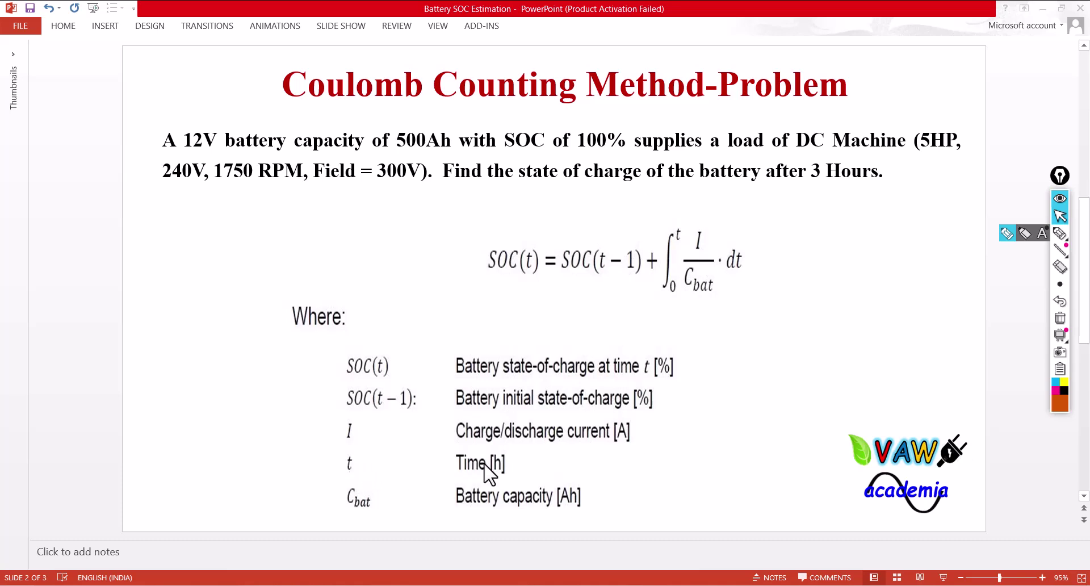
# Write "3 hr" at the time variable t, box the battery capacity row, then clear the ink and return to the pointer
pyautogui.click(1060, 233)
pyautogui.moveTo(347, 451)
pyautogui.mouseDown()
pyautogui.moveTo(363, 463)
pyautogui.moveTo(348, 475)
pyautogui.mouseUp()
pyautogui.moveTo(382, 427)
pyautogui.mouseDown()
pyautogui.moveTo(385, 454)
pyautogui.moveTo(396, 459)
pyautogui.moveTo(413, 441)
pyautogui.mouseUp()
pyautogui.moveTo(343, 521)
pyautogui.mouseDown()
pyautogui.moveTo(339, 483)
pyautogui.moveTo(590, 478)
pyautogui.moveTo(590, 504)
pyautogui.moveTo(480, 522)
pyautogui.moveTo(319, 521)
pyautogui.mouseUp()
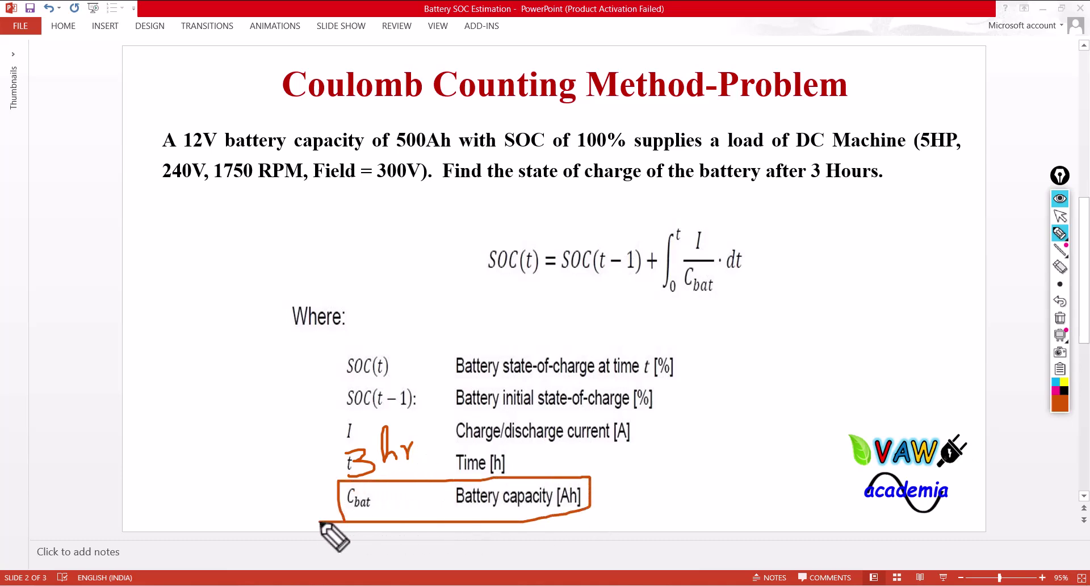
pyautogui.click(1059, 319)
pyautogui.click(1059, 216)
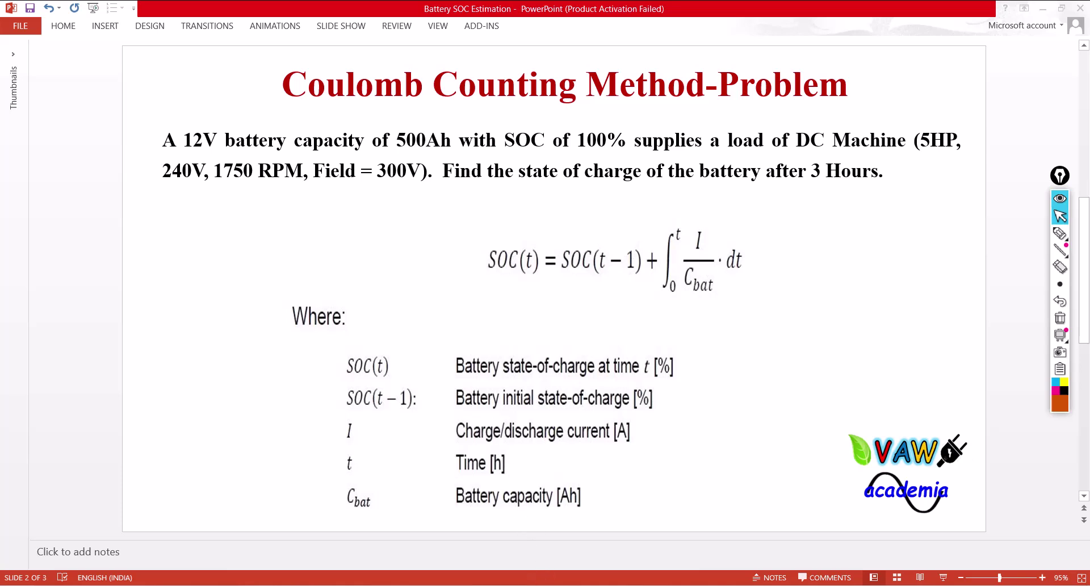
# Switch to Simulink and add a Battery block from Electrical/Specialized Power Systems/Sources to the vaw_battery_soc_estimation model
pyautogui.click(548, 546)
pyautogui.doubleClick(498, 317)
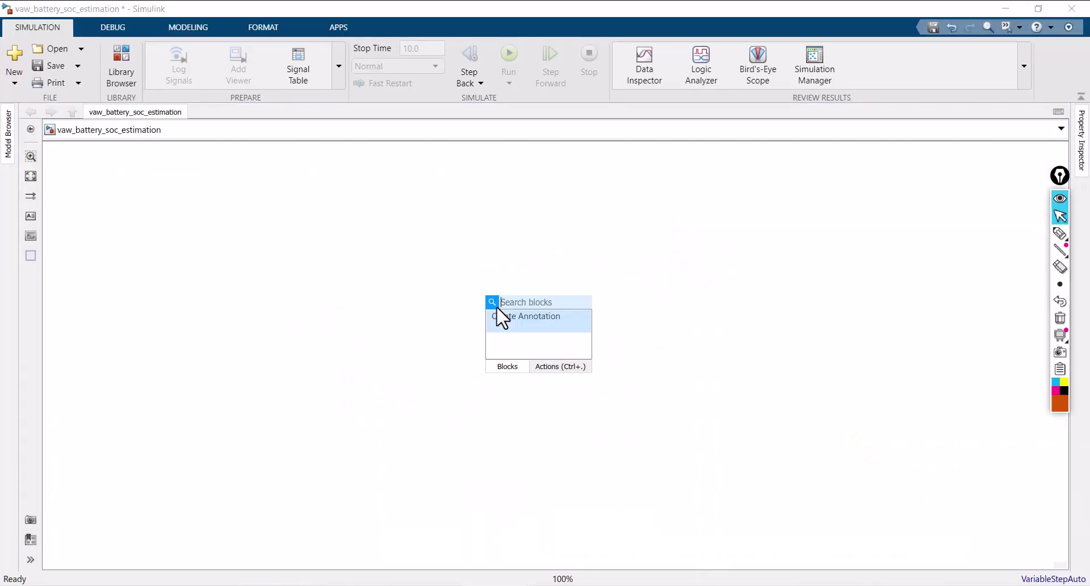
pyautogui.write('batter')
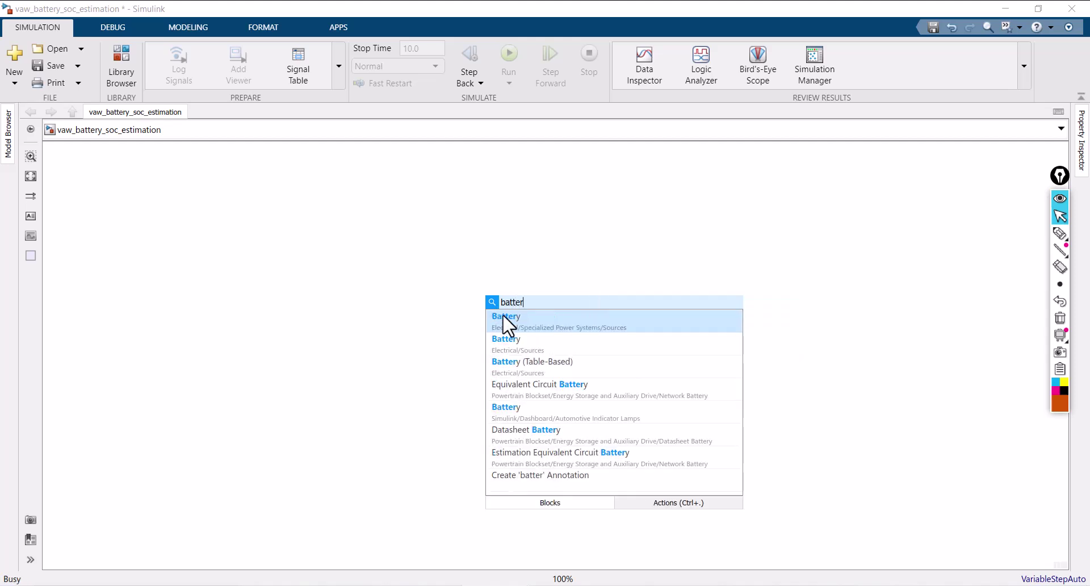
pyautogui.click(503, 314)
pyautogui.scroll(5, 494, 309)
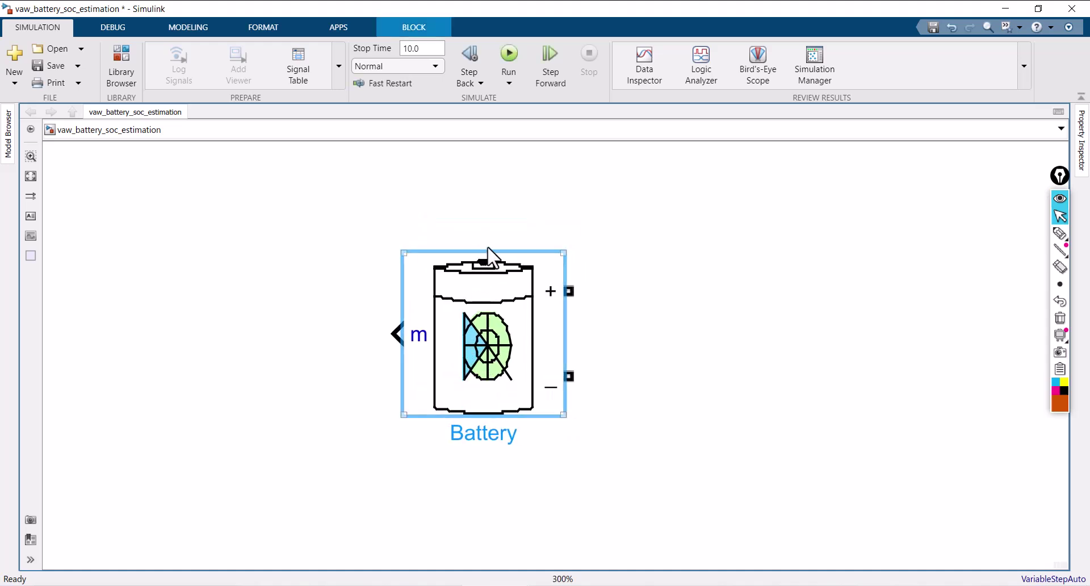
pyautogui.click(670, 366)
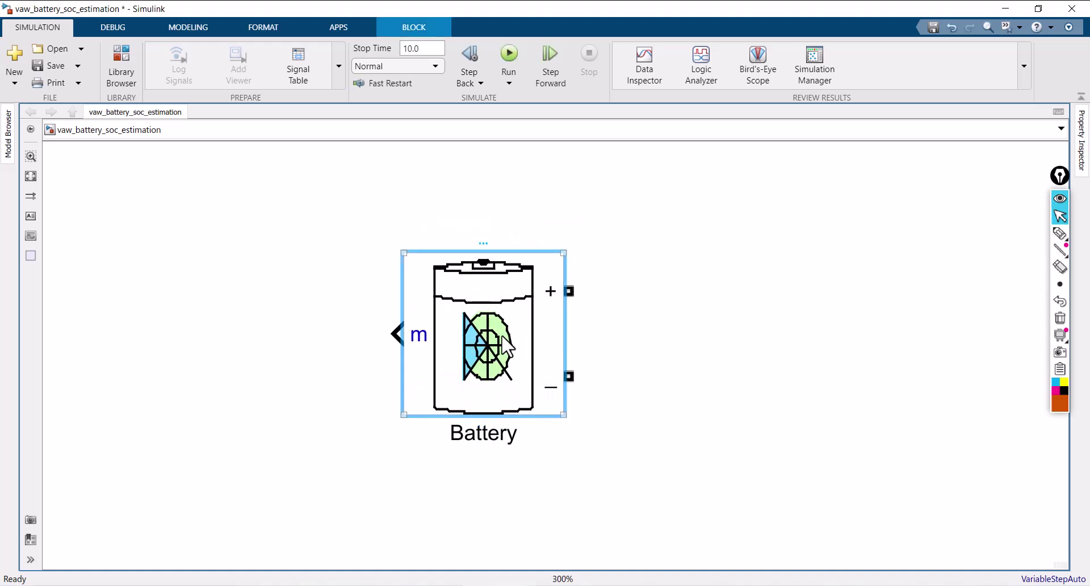
# Set the Battery block's nominal voltage to 12 V and its rated capacity to 500 Ah
pyautogui.doubleClick(505, 345)
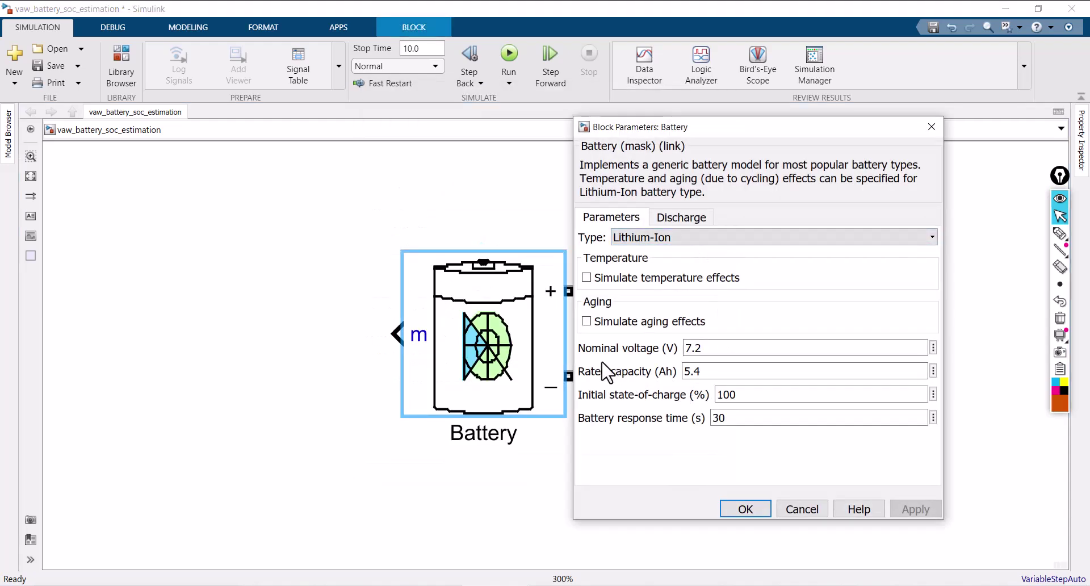
pyautogui.doubleClick(712, 348)
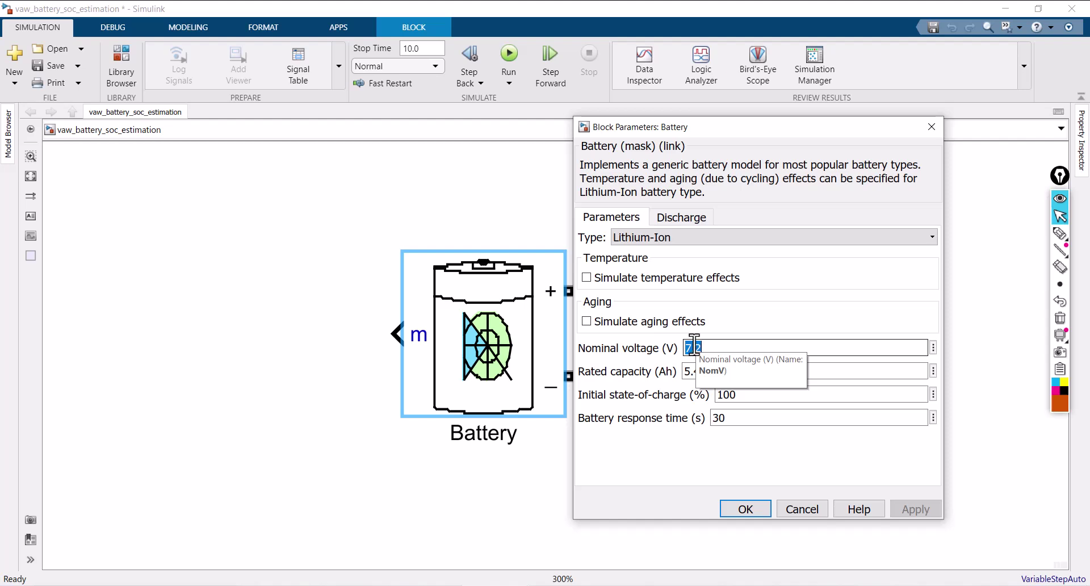
pyautogui.write('1')
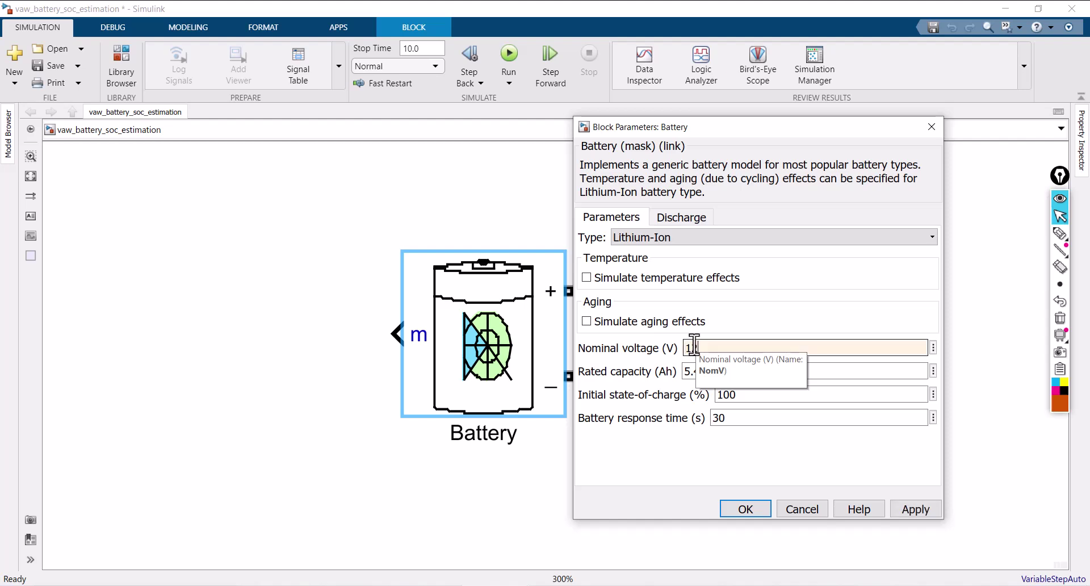
pyautogui.write('2')
pyautogui.doubleClick(724, 372)
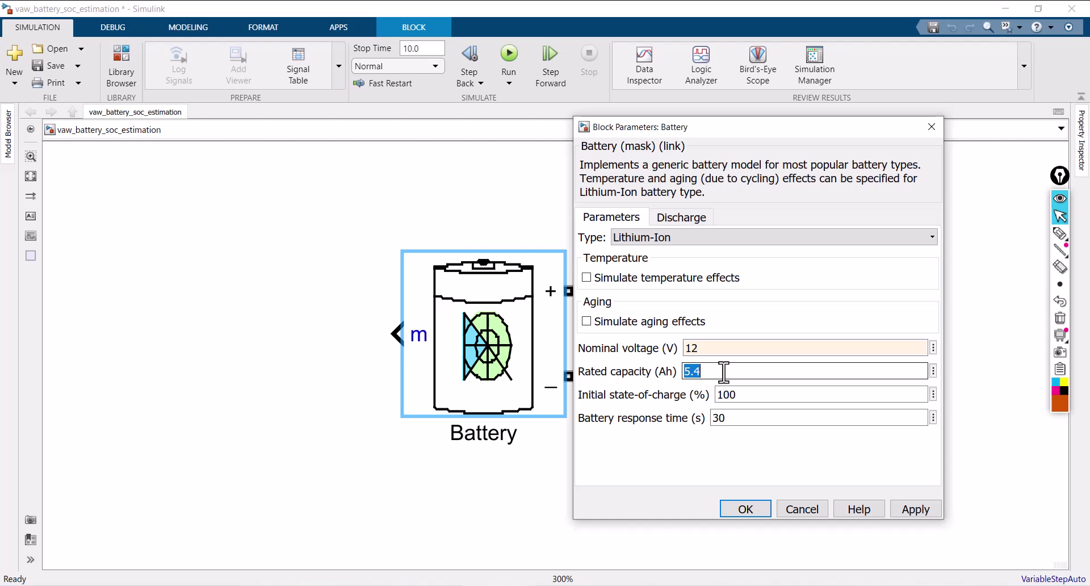
pyautogui.write('500')
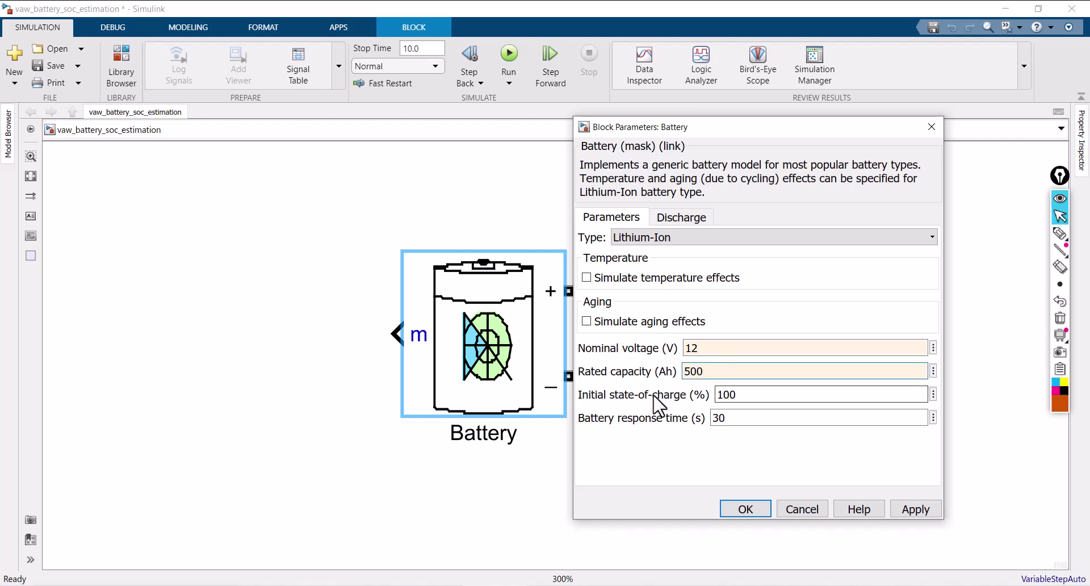
pyautogui.click(745, 508)
# Check the problem slide in PowerPoint, return to Simulink and review the Battery block's parameters
pyautogui.hotkey('alt', 'Tab')
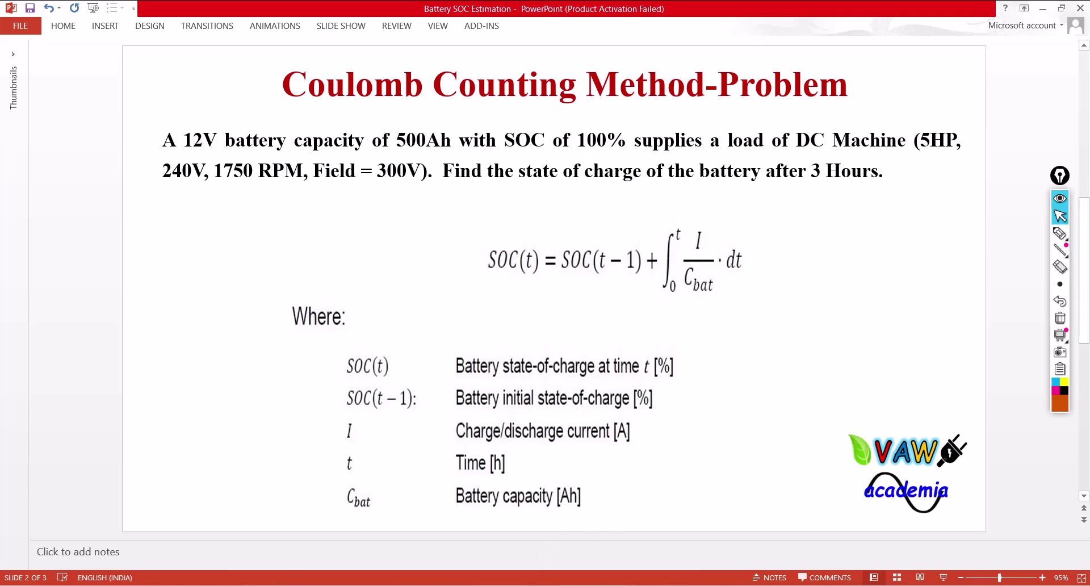
pyautogui.click(561, 564)
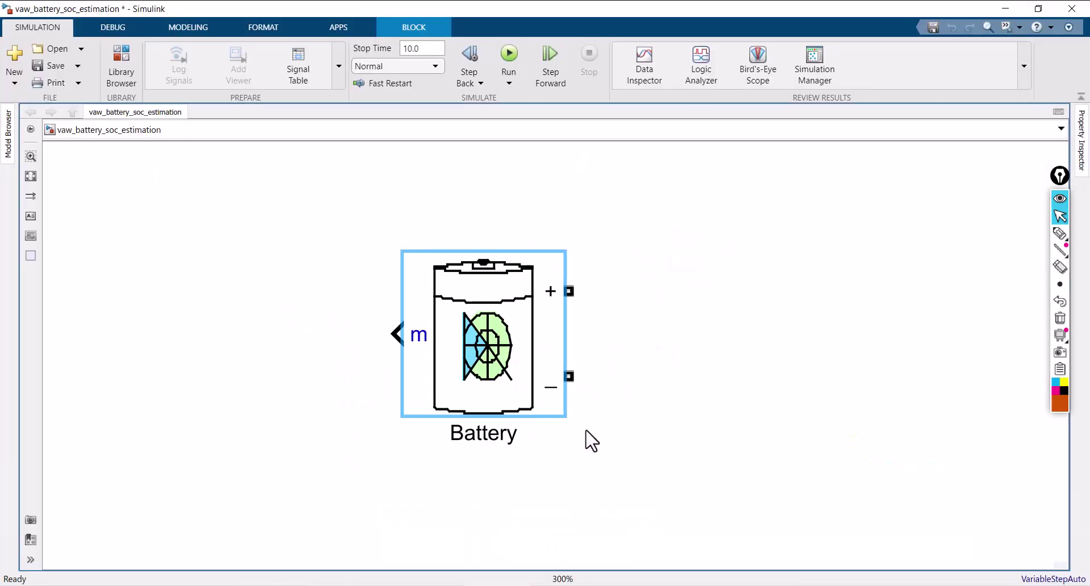
pyautogui.doubleClick(521, 342)
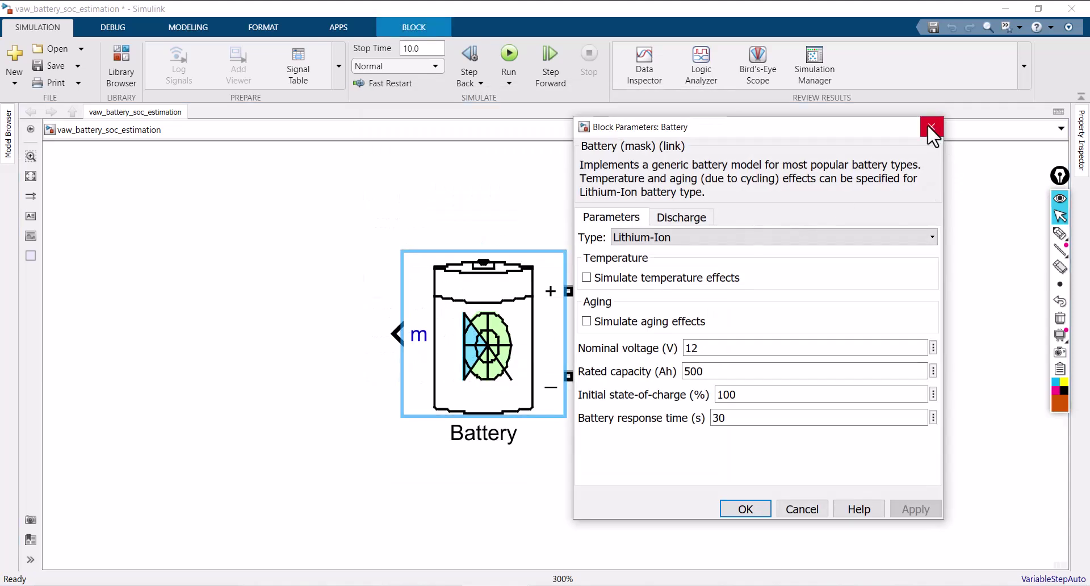
pyautogui.click(746, 509)
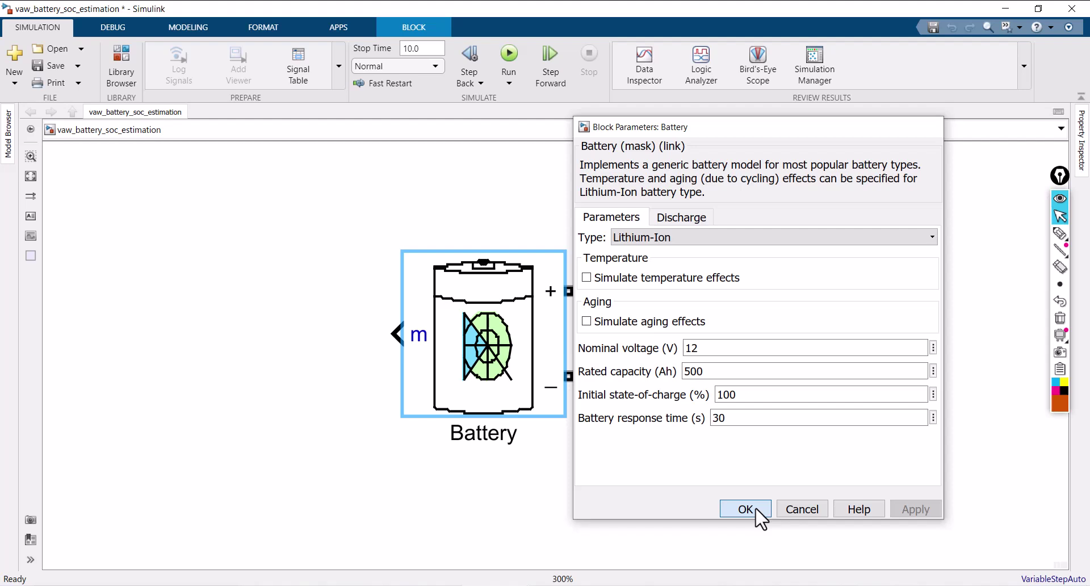
# Make room beside the Battery block and add a DC Machine block from Electrical/Specialized Power Systems/Electrical Machines next to it
pyautogui.moveTo(466, 373); pyautogui.dragTo(410, 370)
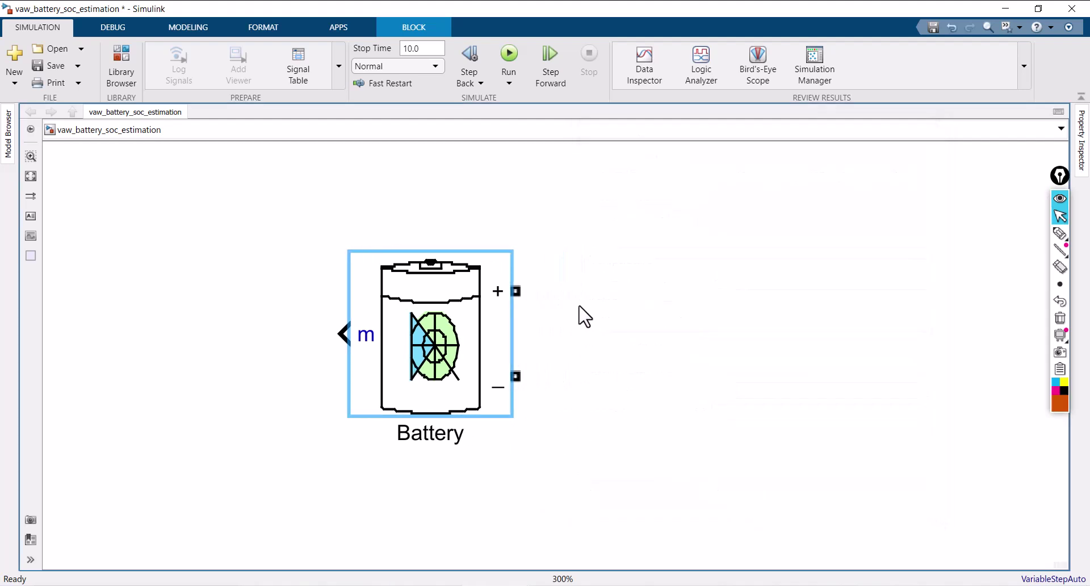
pyautogui.doubleClick(701, 282)
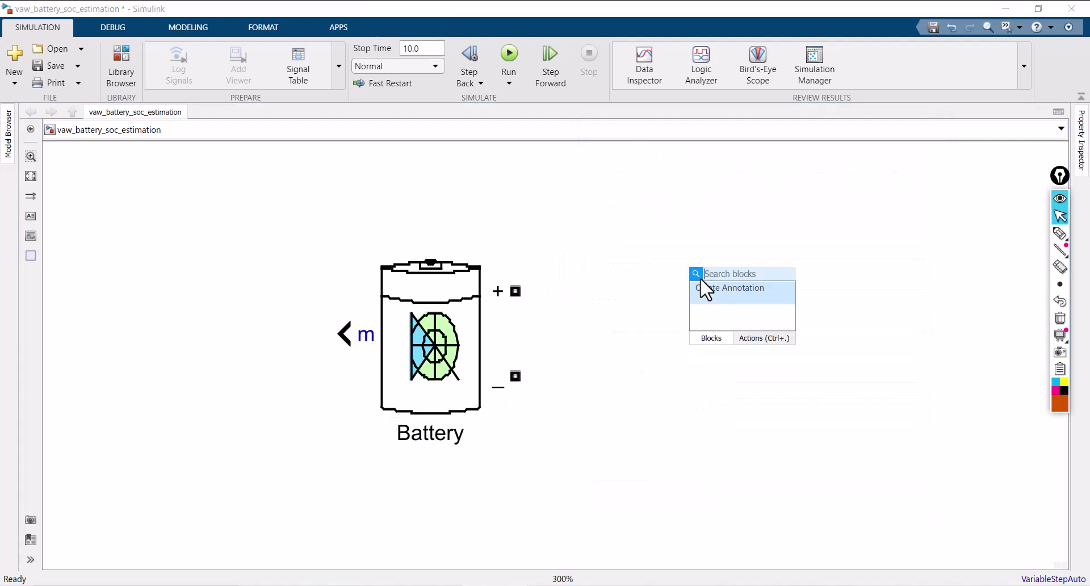
pyautogui.write('dc machine')
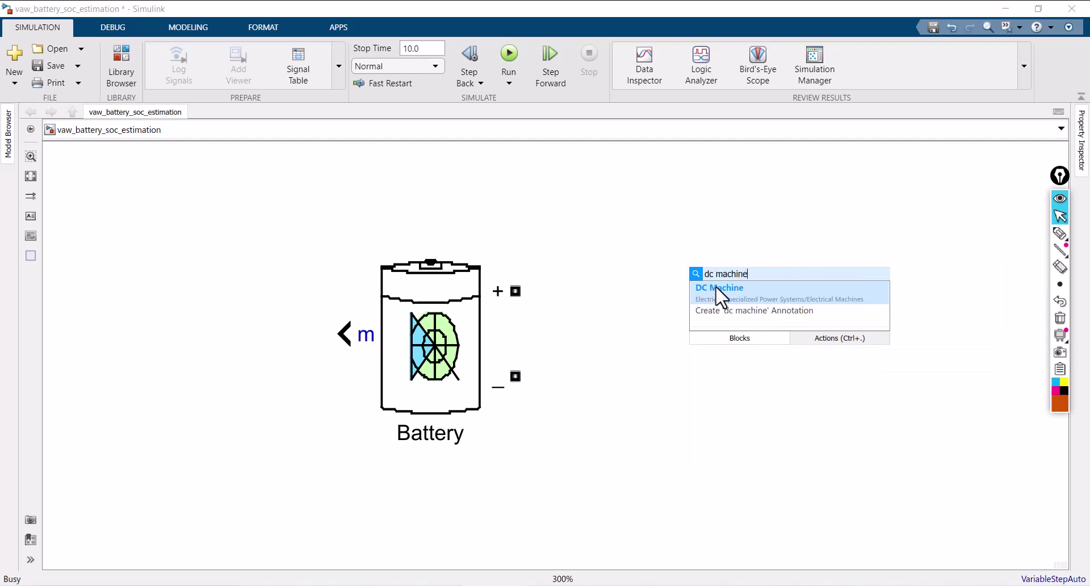
pyautogui.click(715, 290)
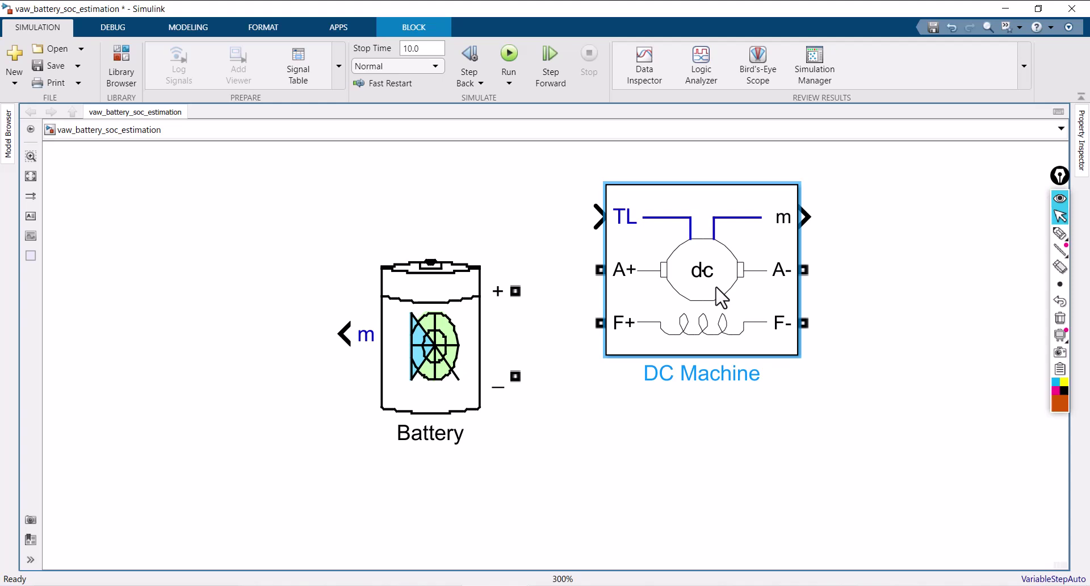
pyautogui.moveTo(720, 295); pyautogui.dragTo(722, 311)
pyautogui.moveTo(744, 233)
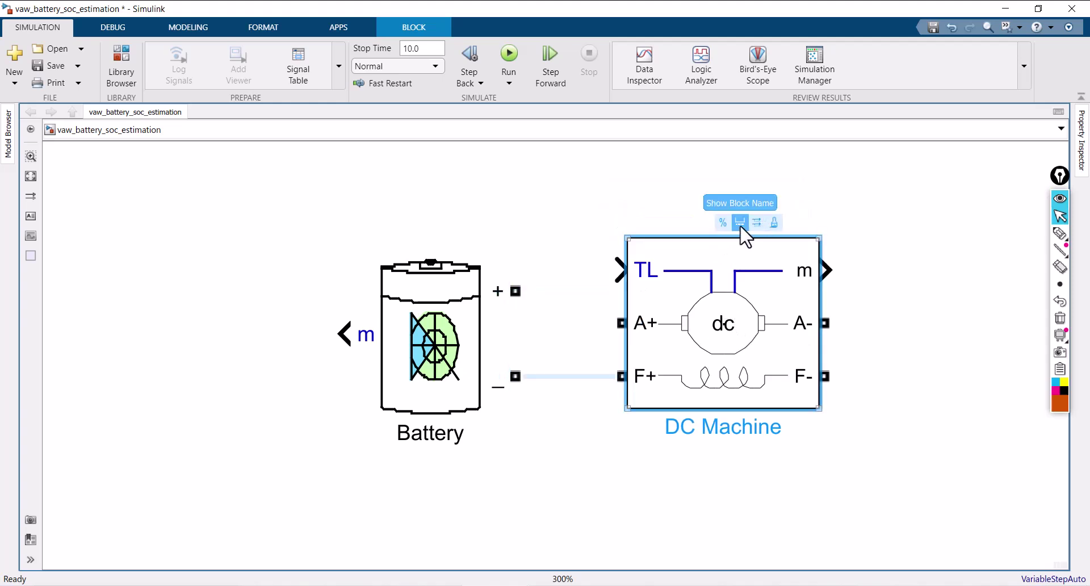
pyautogui.click(912, 284)
# Review the DC machine rating in the problem statement on the PowerPoint slide and return to the Simulink model
pyautogui.hotkey('alt', 'Tab')
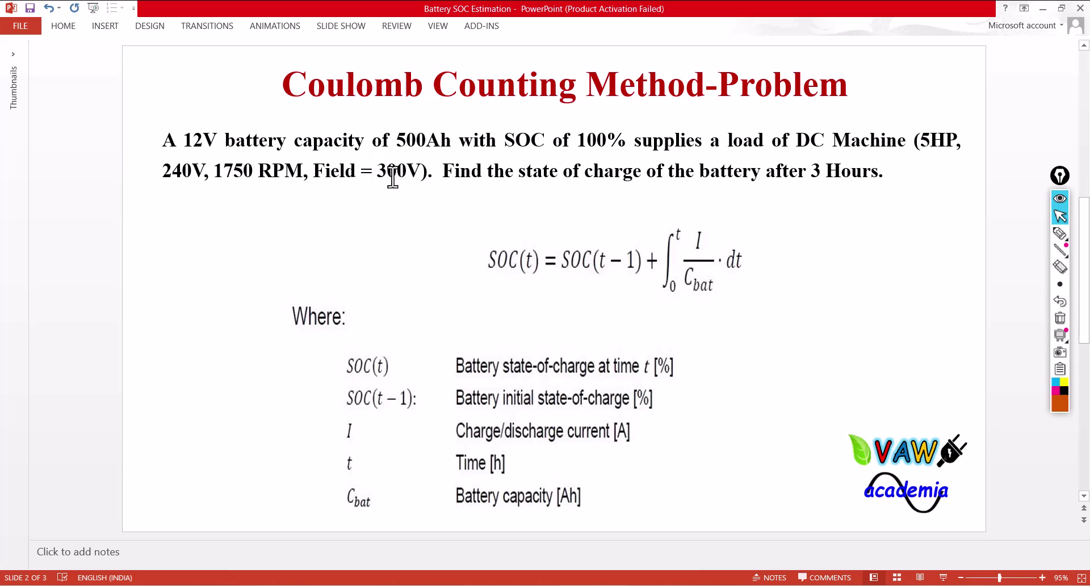
pyautogui.click(451, 287)
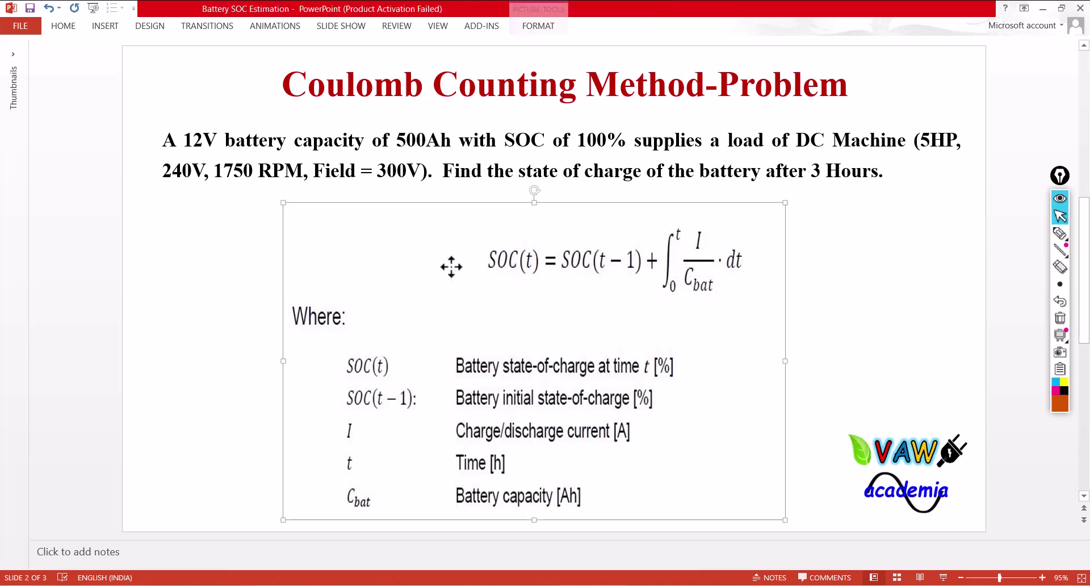
pyautogui.click(869, 205)
pyautogui.click(937, 113)
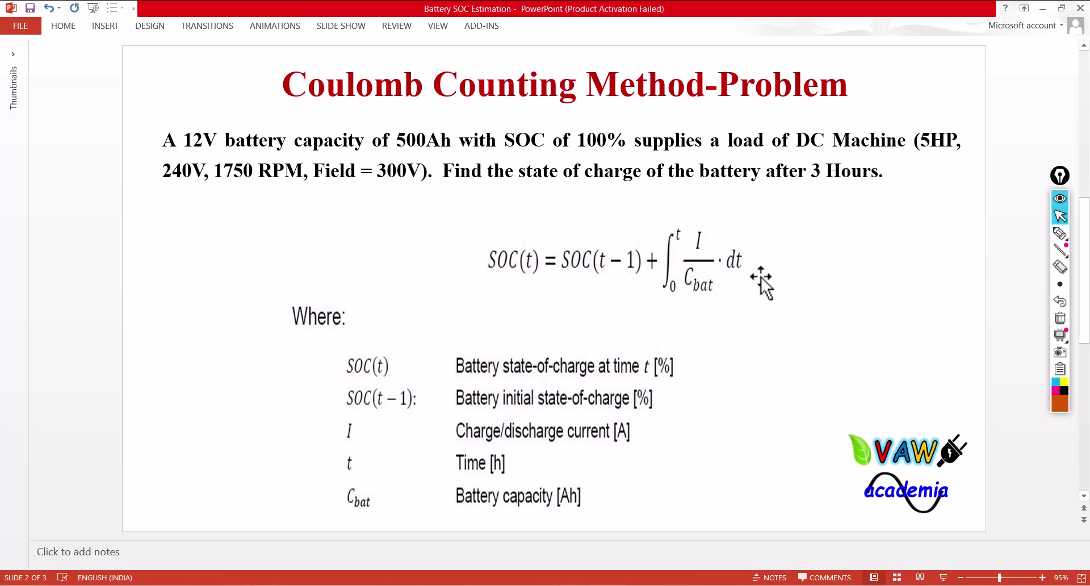
pyautogui.click(564, 560)
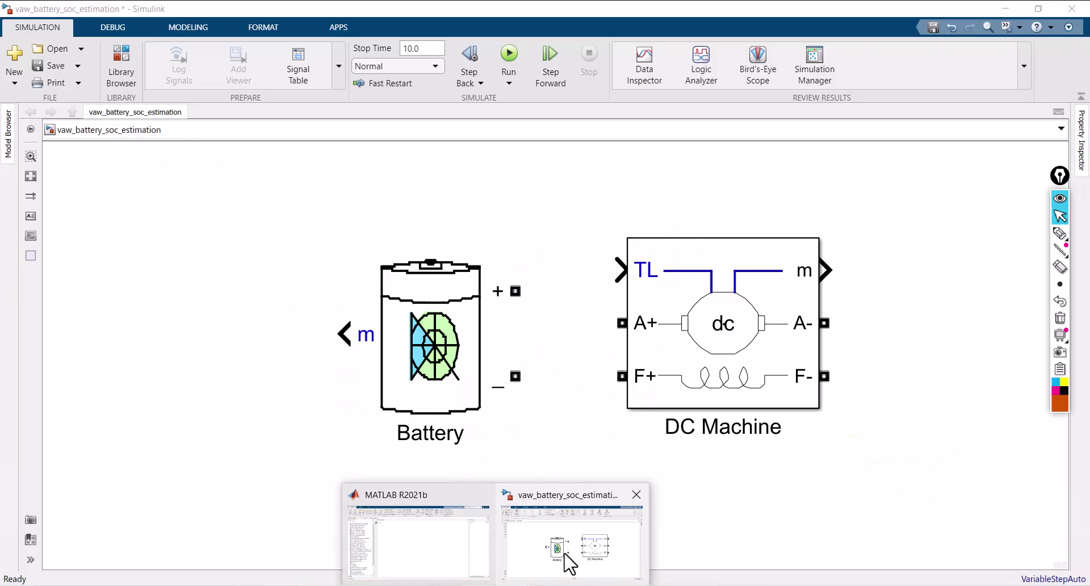
# Space the two blocks apart and set the DC Machine's preset model to 01: 5HP 240V 1750RPM Field:300V
pyautogui.click(294, 343)
pyautogui.scroll(-1, 523, 341)
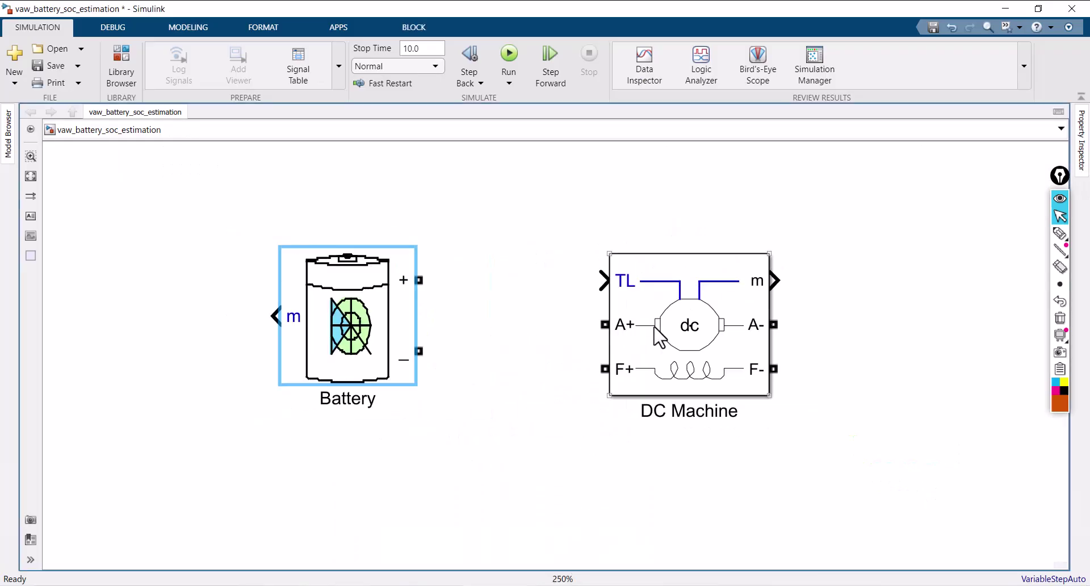
pyautogui.click(693, 325)
pyautogui.doubleClick(693, 325)
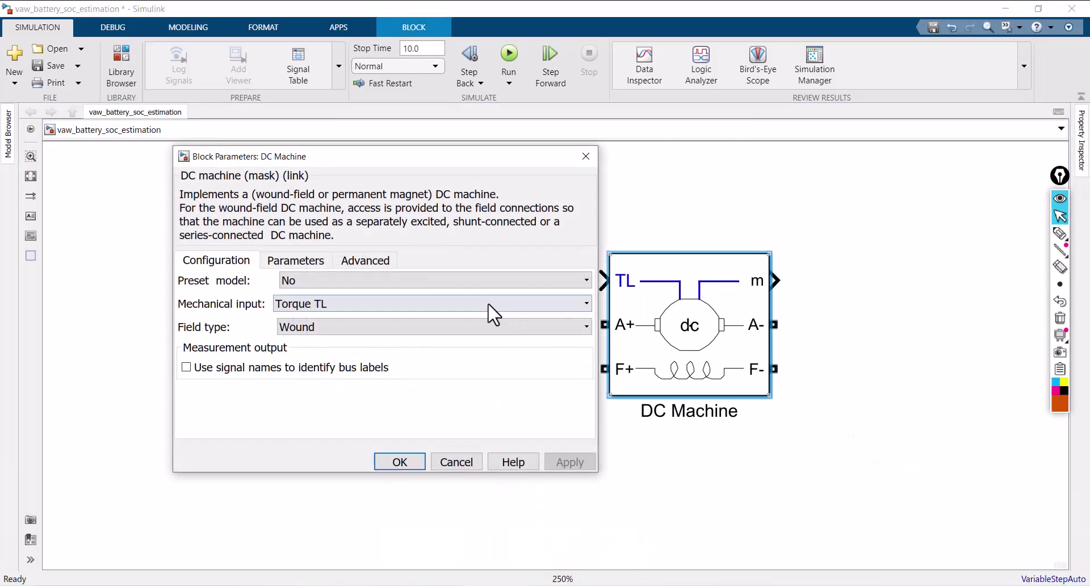
pyautogui.click(321, 281)
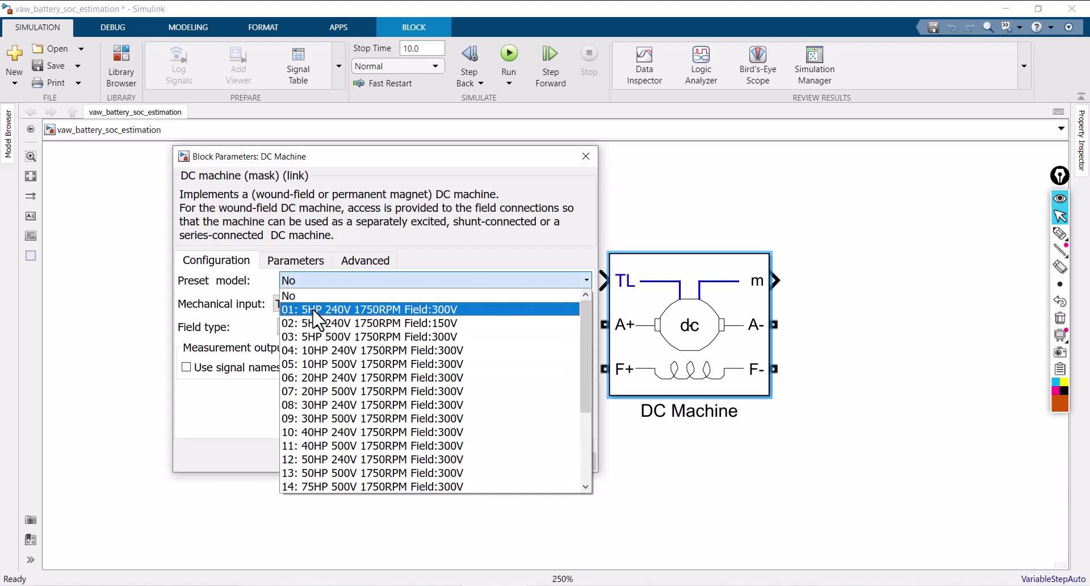
pyautogui.click(313, 311)
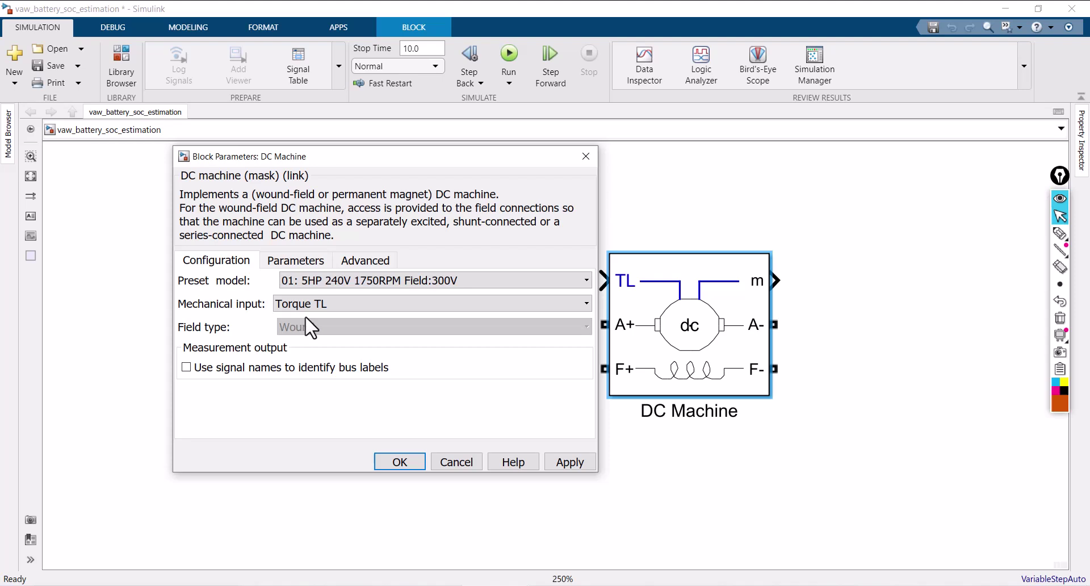
pyautogui.click(570, 462)
pyautogui.click(408, 463)
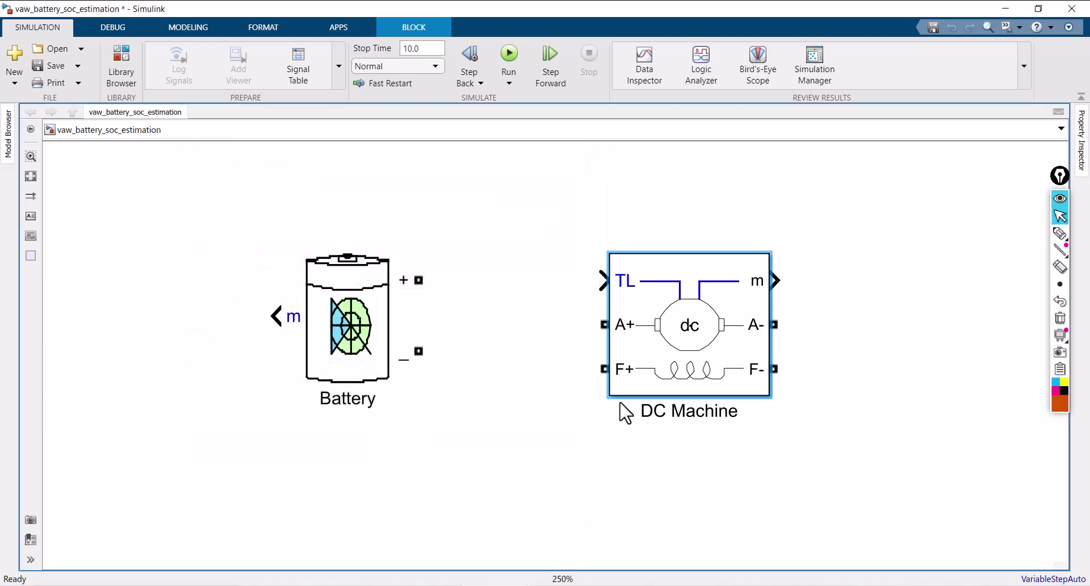
# Wire the battery's positive terminal to A+ and its negative terminal to A-, aligning the DC Machine with the positive terminal
pyautogui.moveTo(654, 368); pyautogui.dragTo(663, 324)
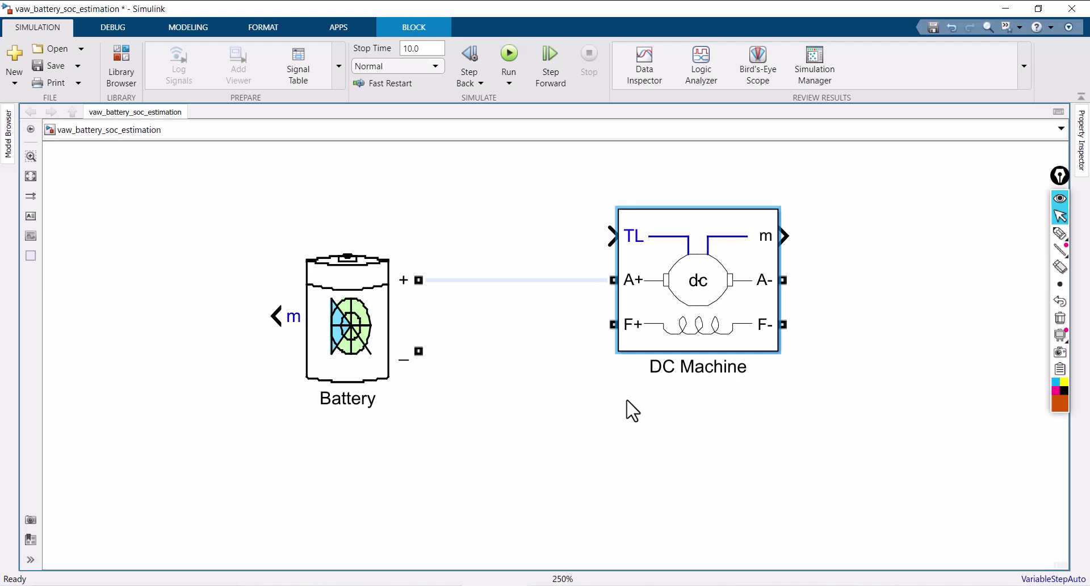
pyautogui.moveTo(734, 301); pyautogui.dragTo(751, 328)
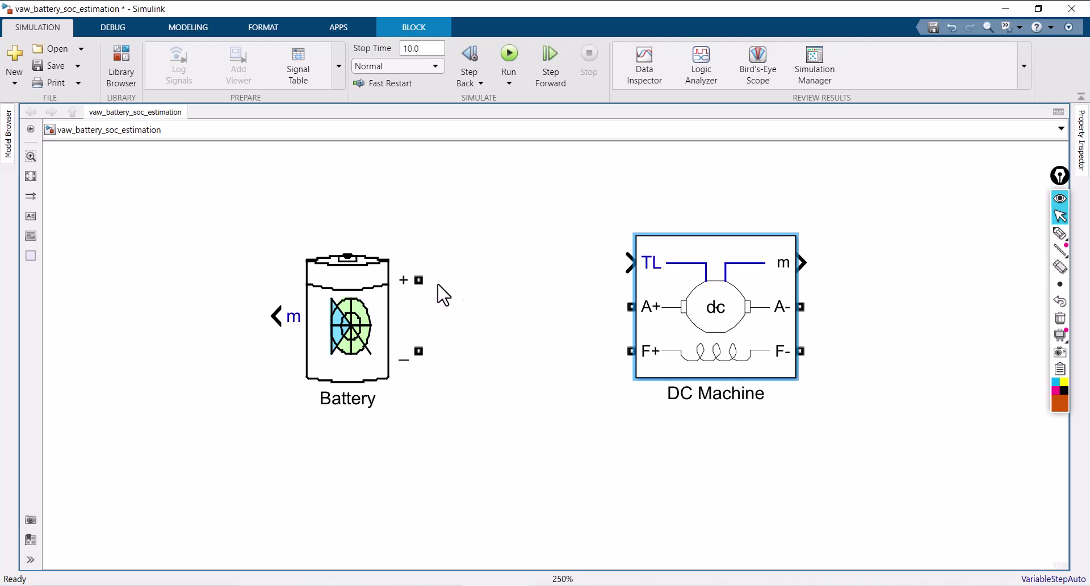
pyautogui.moveTo(419, 280); pyautogui.dragTo(624, 310)
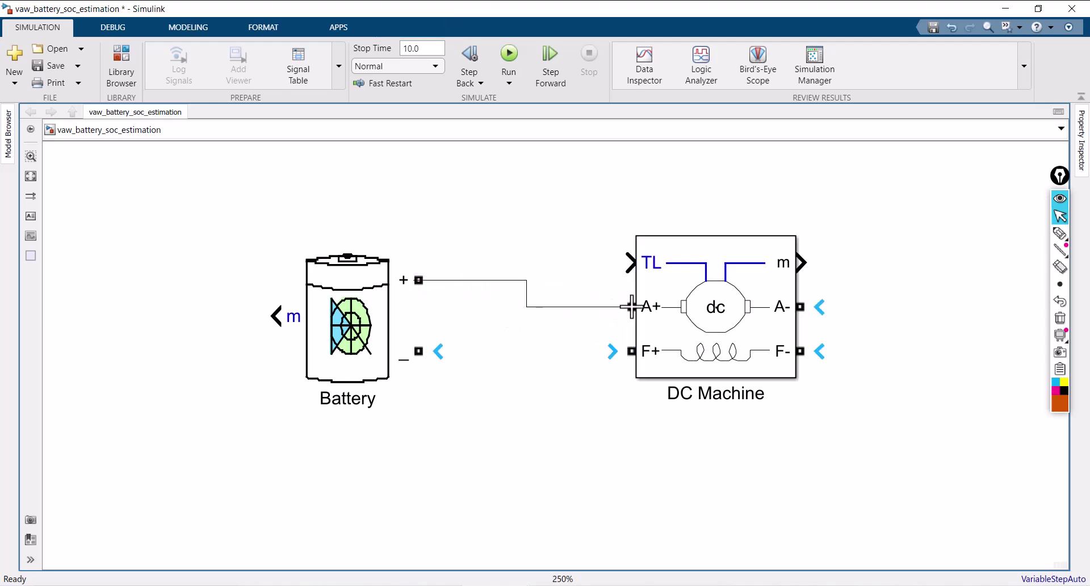
pyautogui.moveTo(418, 351)
pyautogui.mouseDown()
pyautogui.moveTo(536, 394)
pyautogui.moveTo(769, 428)
pyautogui.moveTo(880, 413)
pyautogui.moveTo(885, 335)
pyautogui.moveTo(802, 307)
pyautogui.mouseUp()
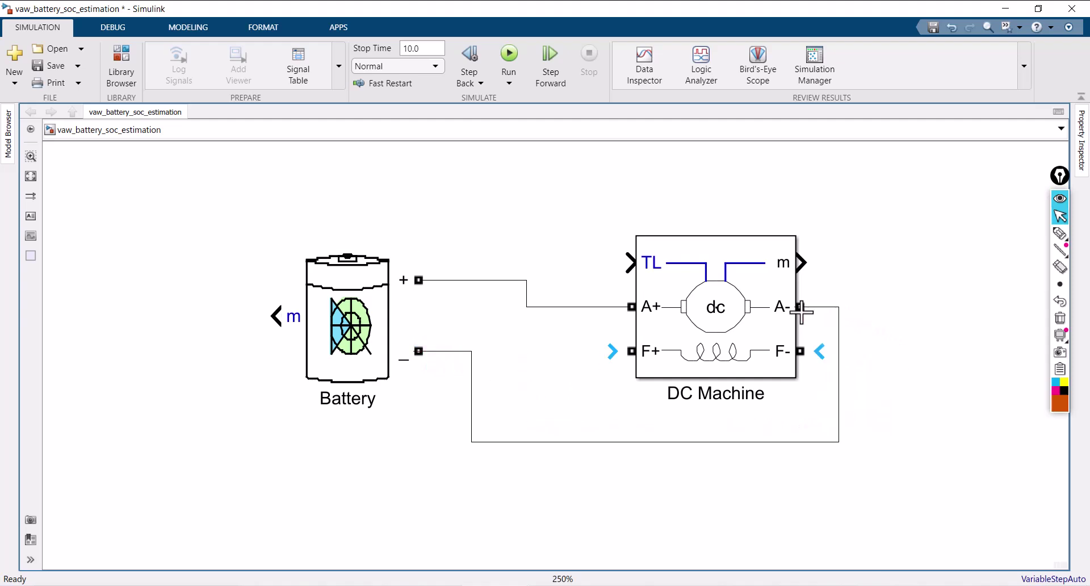
pyautogui.moveTo(743, 330); pyautogui.dragTo(742, 309)
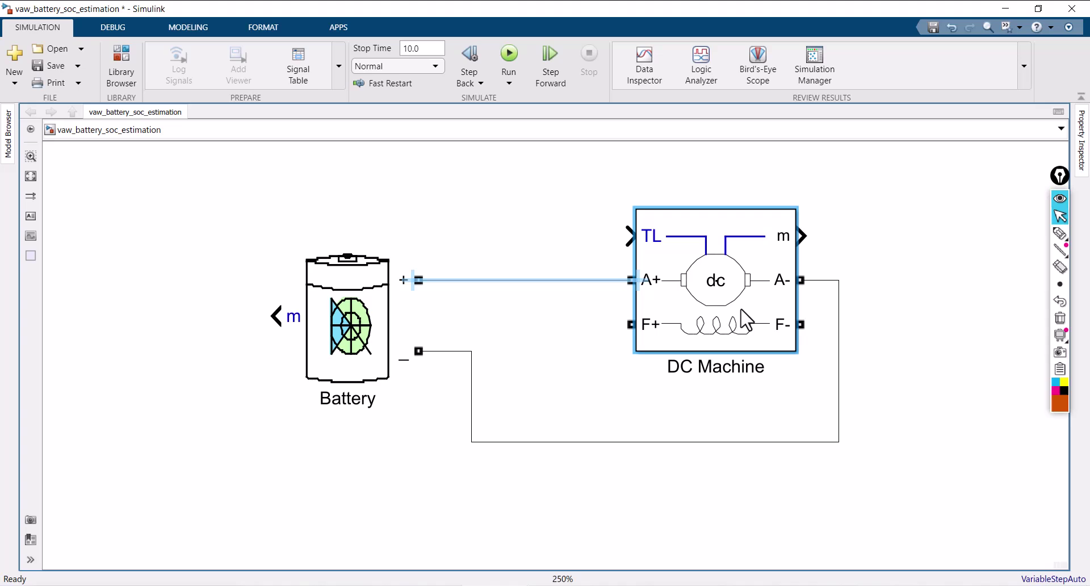
# Mark the DC Machine's F+ and F- field connections with the pen, clear the ink and return to the pointer
pyautogui.click(1060, 235)
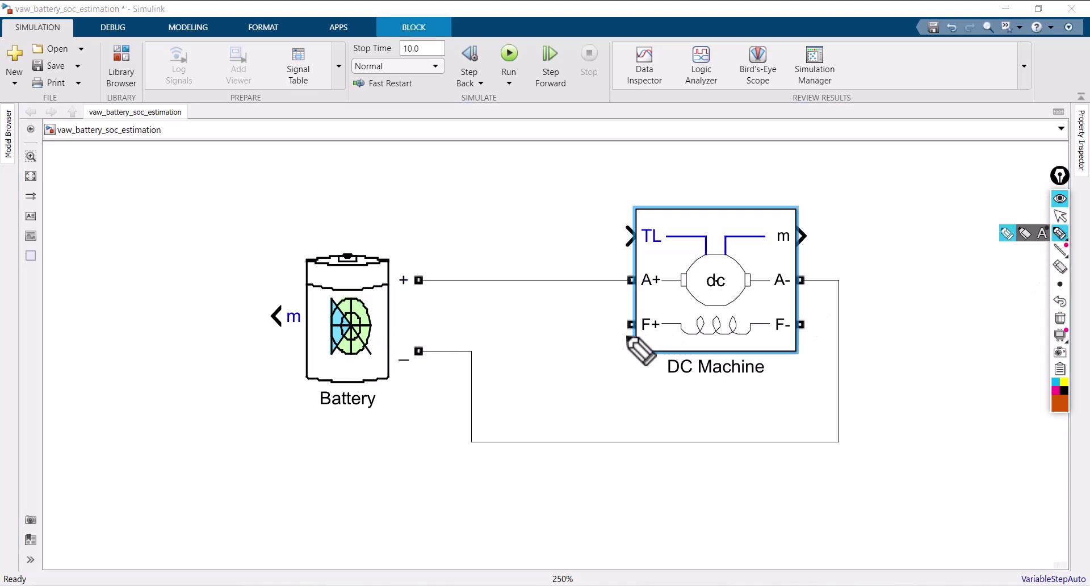
pyautogui.moveTo(634, 326)
pyautogui.mouseDown()
pyautogui.moveTo(598, 317)
pyautogui.moveTo(590, 283)
pyautogui.mouseUp()
pyautogui.moveTo(798, 324); pyautogui.dragTo(832, 322)
pyautogui.click(1059, 318)
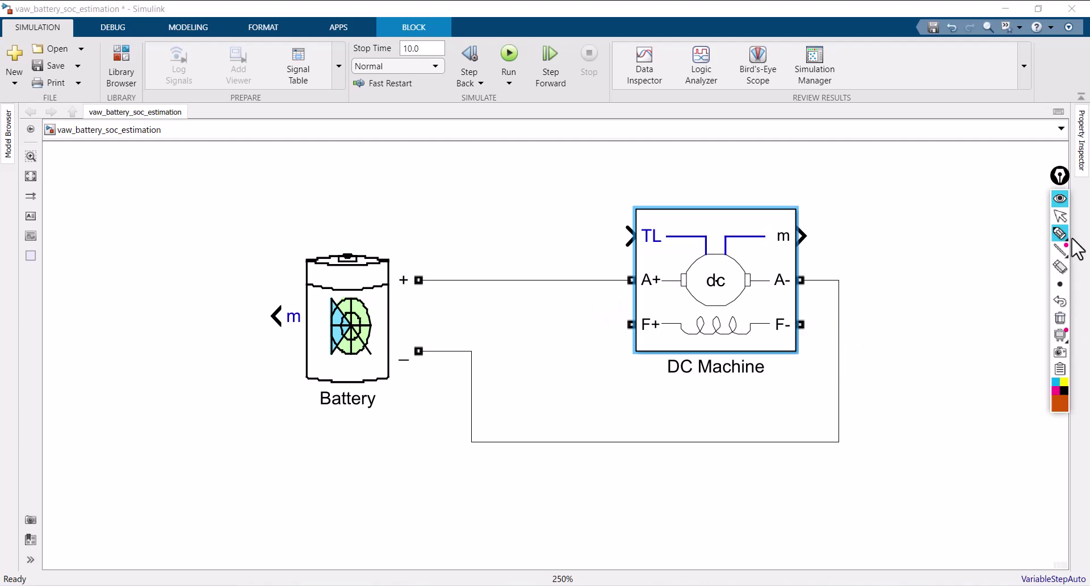
pyautogui.click(1060, 218)
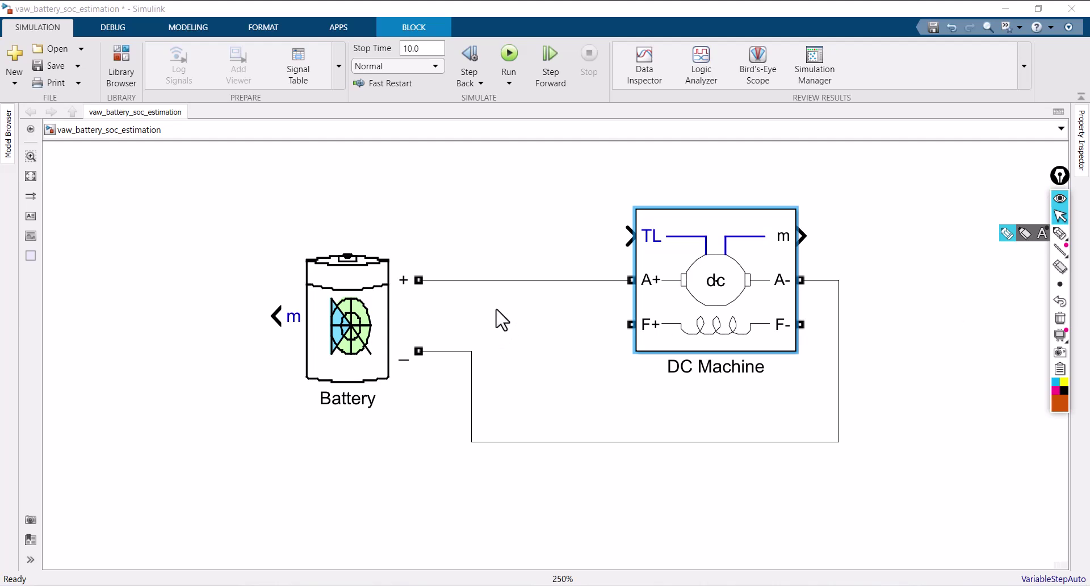
# Delete the wire between the battery's positive terminal and A+, and add a Current Measurement block from Electrical/Specialized Power Systems/Sensors and Measurements
pyautogui.click(499, 283)
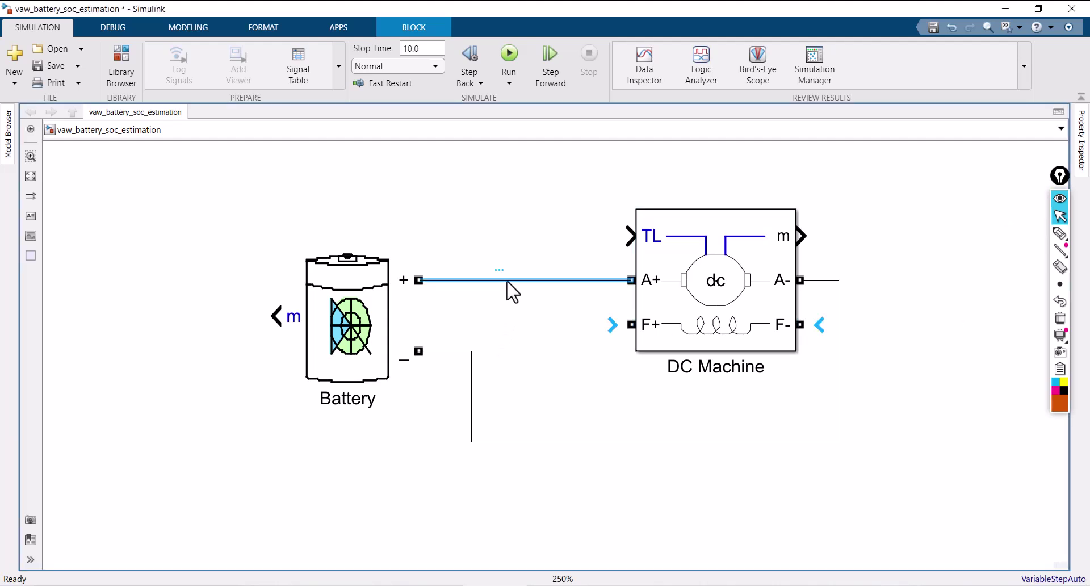
pyautogui.press('Delete')
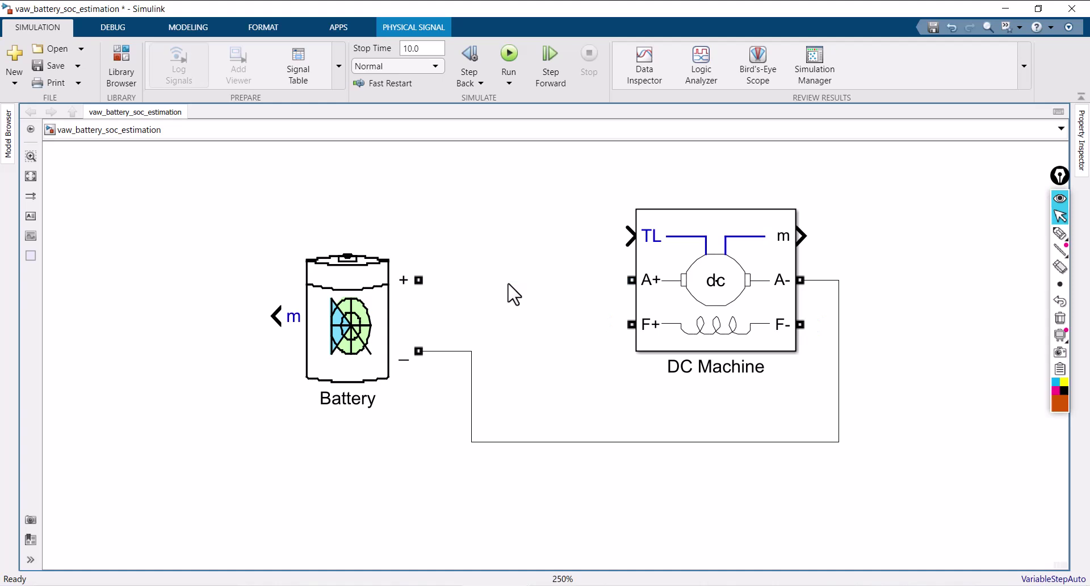
pyautogui.doubleClick(489, 216)
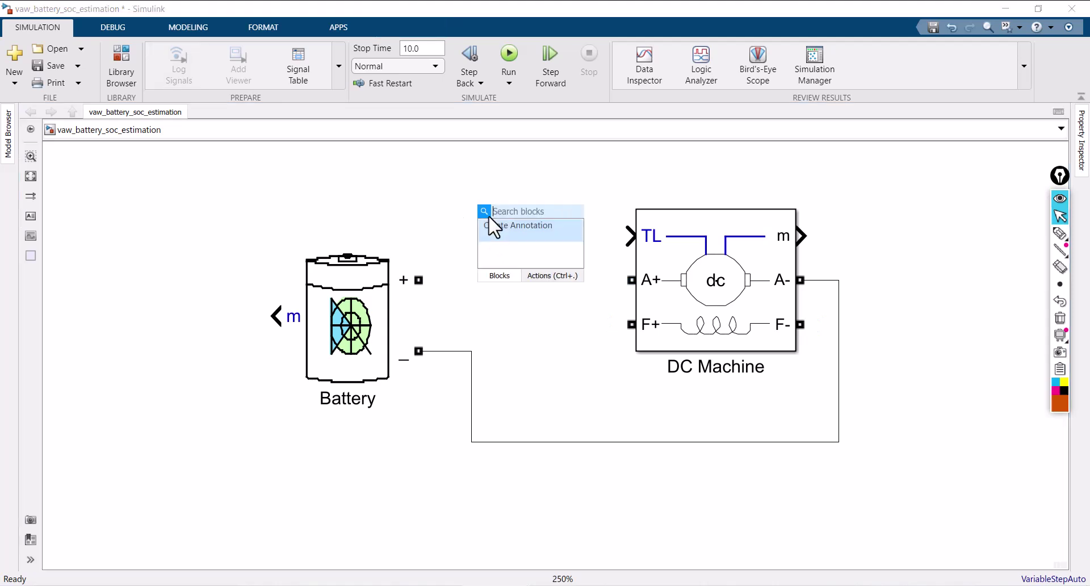
pyautogui.write('curre')
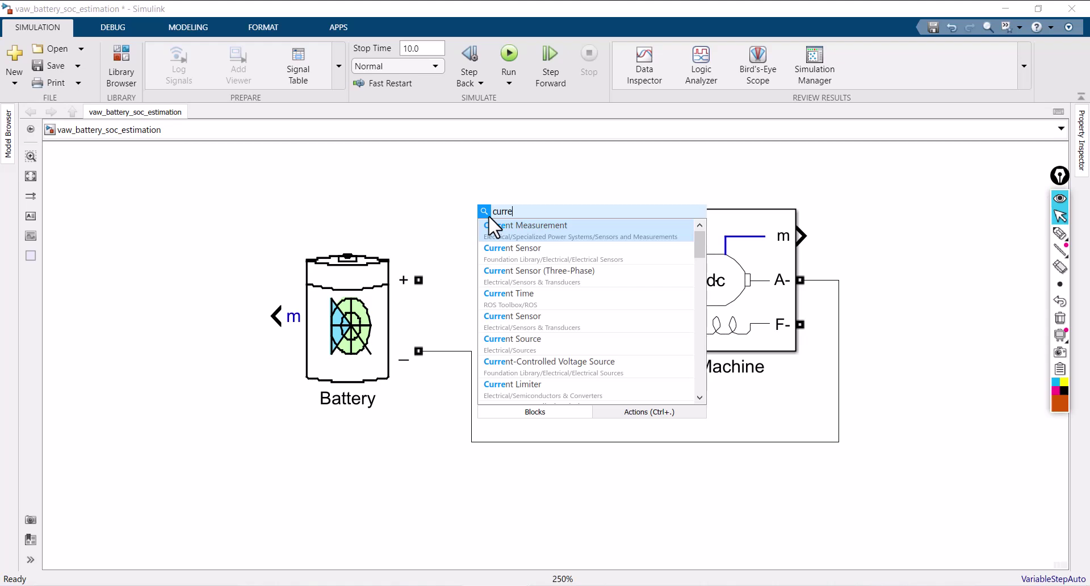
pyautogui.click(539, 231)
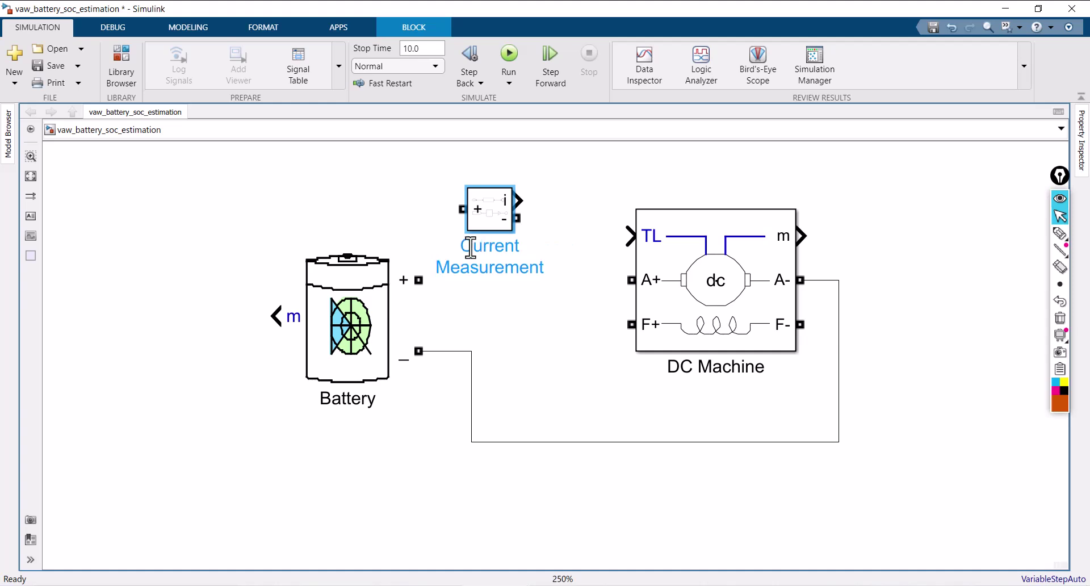
pyautogui.click(576, 326)
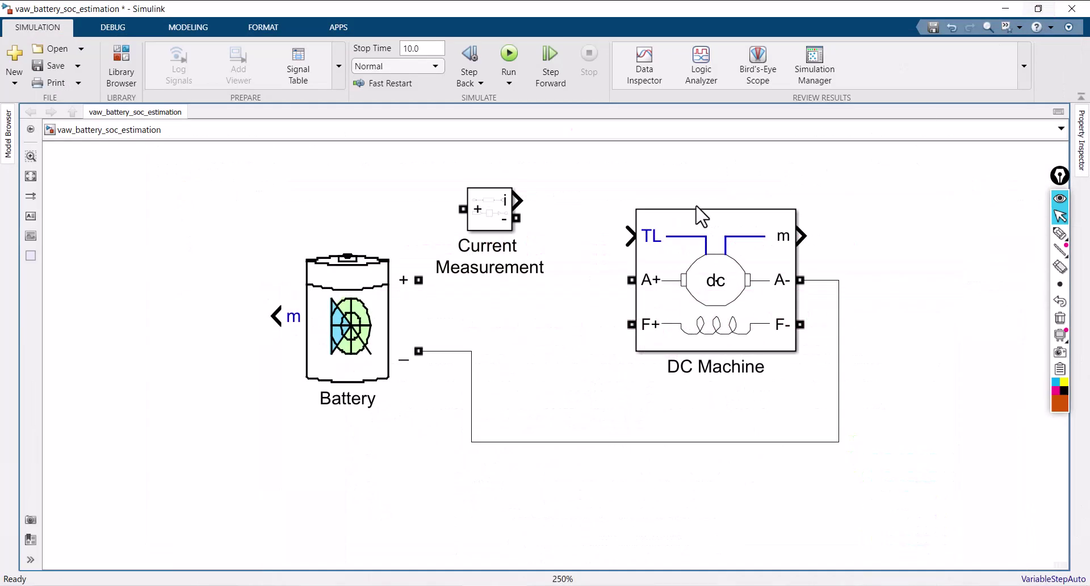
pyautogui.click(1043, 8)
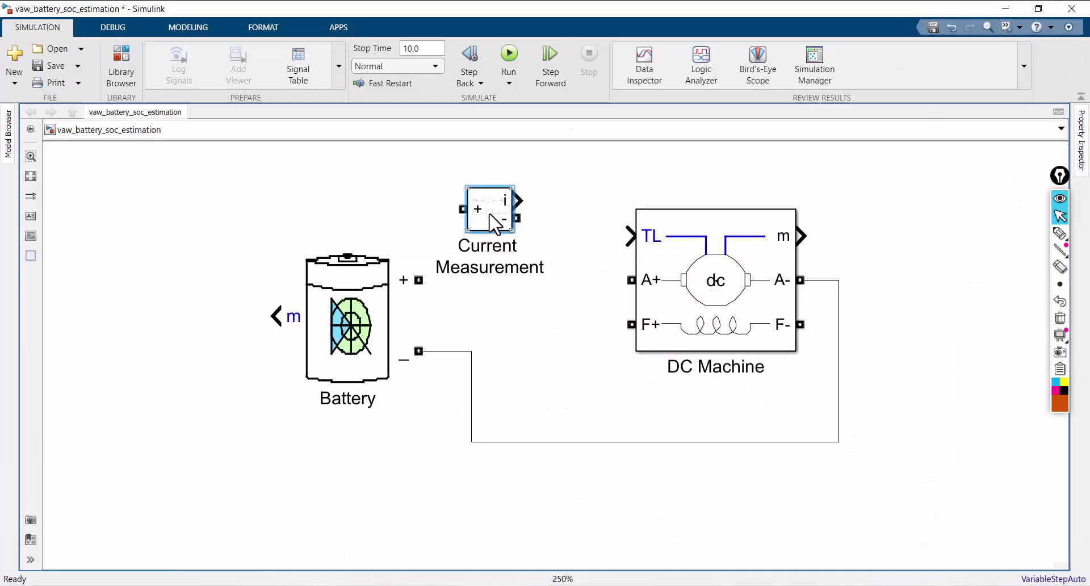
# Wire the Current Measurement block between the battery's positive terminal and A+, and rearrange the DC Machine and its return wire
pyautogui.moveTo(499, 219); pyautogui.dragTo(516, 237)
pyautogui.click(427, 278)
pyautogui.moveTo(427, 278)
pyautogui.mouseDown()
pyautogui.moveTo(481, 227)
pyautogui.moveTo(540, 236)
pyautogui.moveTo(584, 272)
pyautogui.moveTo(631, 279)
pyautogui.mouseUp()
pyautogui.moveTo(733, 298); pyautogui.dragTo(752, 255)
pyautogui.moveTo(841, 351); pyautogui.dragTo(924, 338)
pyautogui.moveTo(704, 443); pyautogui.dragTo(712, 398)
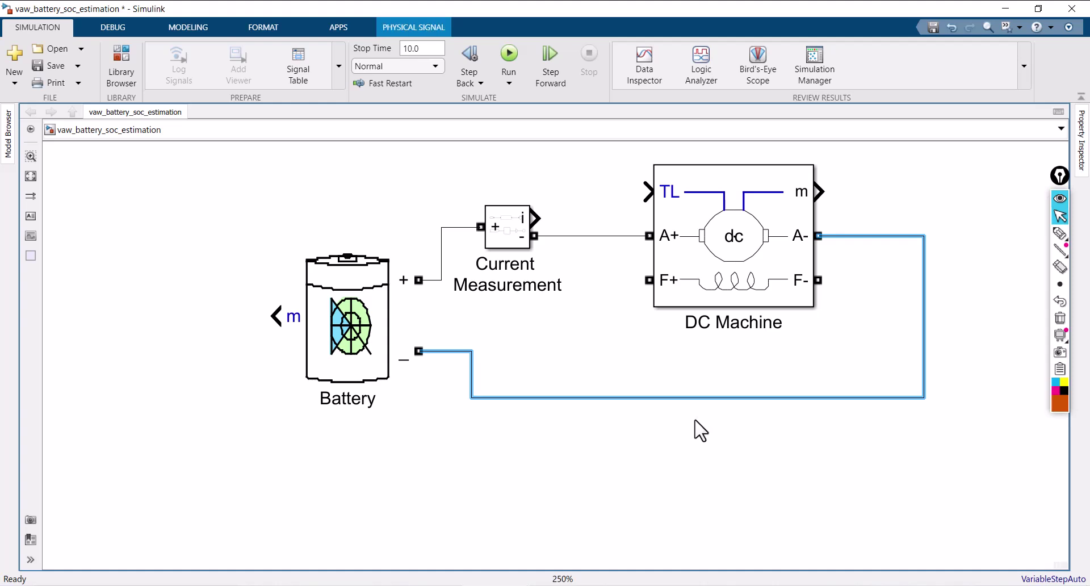
pyautogui.click(647, 280)
pyautogui.moveTo(647, 280)
pyautogui.mouseDown()
pyautogui.moveTo(600, 266)
pyautogui.moveTo(600, 236)
pyautogui.mouseUp()
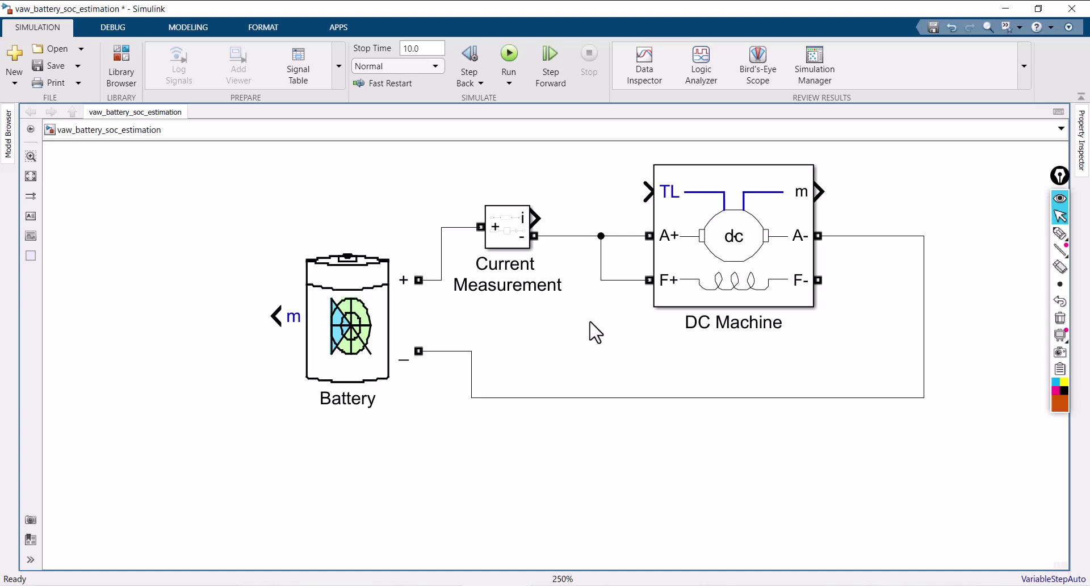
pyautogui.moveTo(818, 279); pyautogui.dragTo(877, 237)
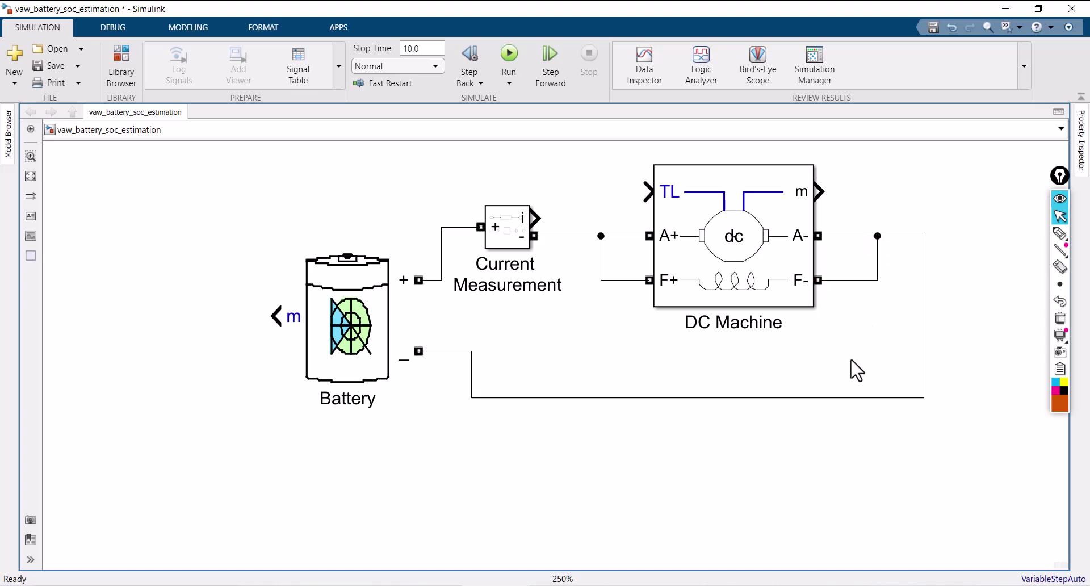
pyautogui.click(859, 281)
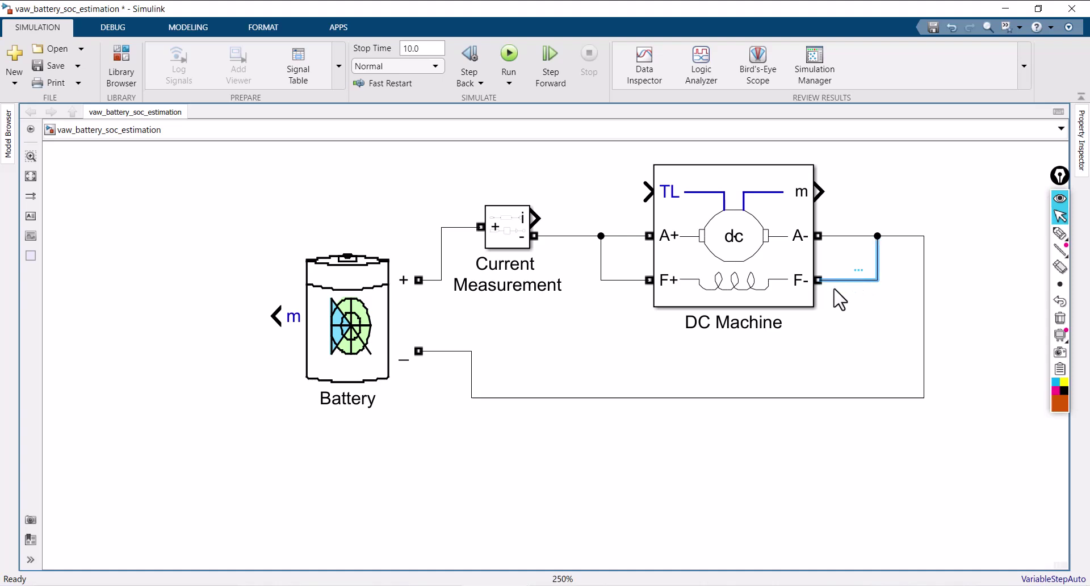
pyautogui.press('Delete')
pyautogui.click(616, 280)
pyautogui.press('Delete')
# Add a DC Voltage Source block from Electrical/Specialized Power Systems/Sources below the DC Machine
pyautogui.doubleClick(671, 353)
pyautogui.write('dc')
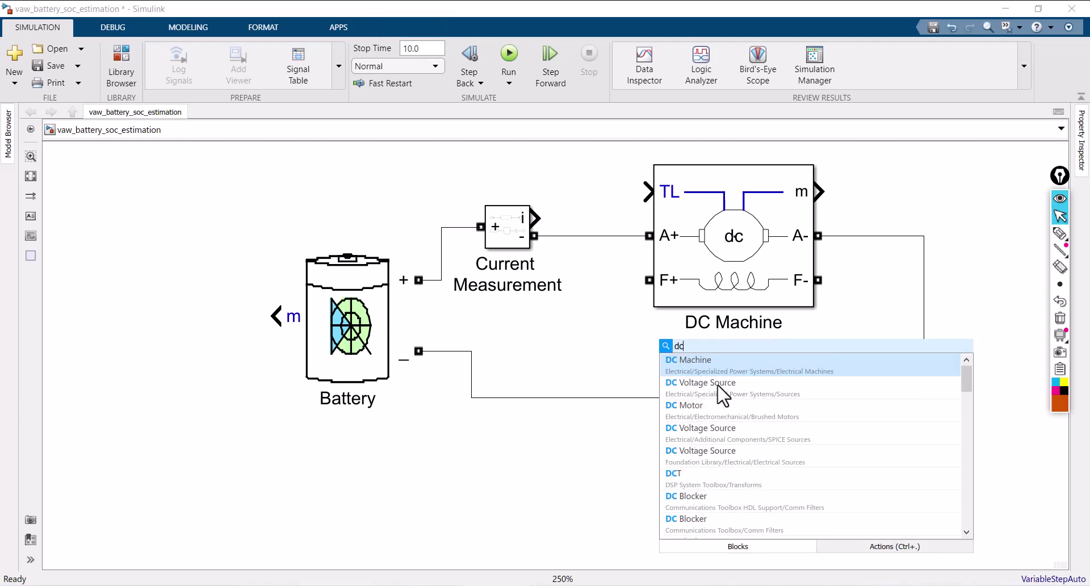
pyautogui.click(720, 388)
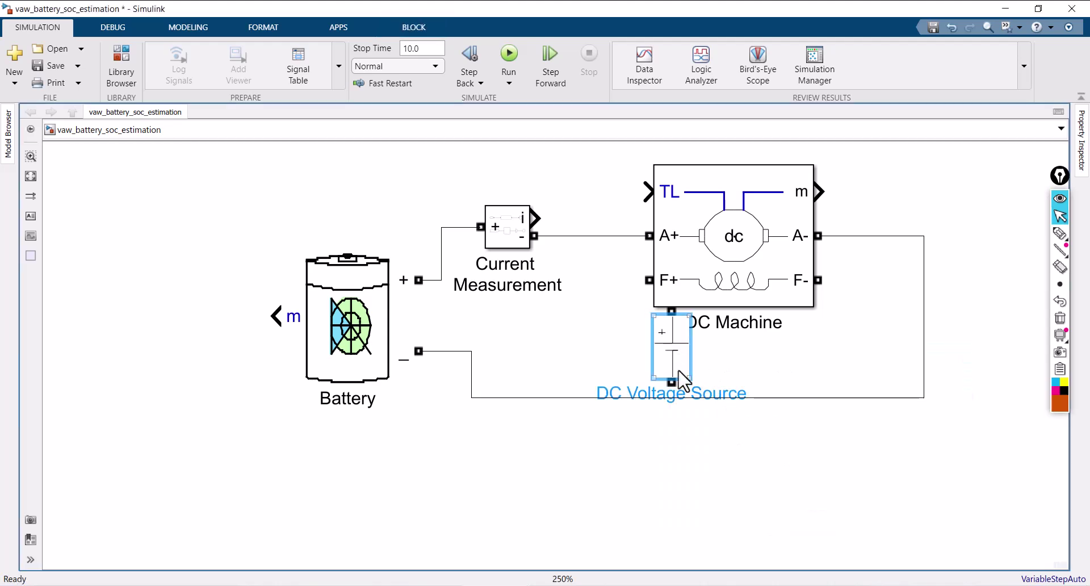
# Move the battery's return wire and the DC Voltage Source lower, and set the source's amplitude to 300 V
pyautogui.moveTo(800, 398); pyautogui.dragTo(807, 471)
pyautogui.moveTo(677, 332); pyautogui.dragTo(739, 376)
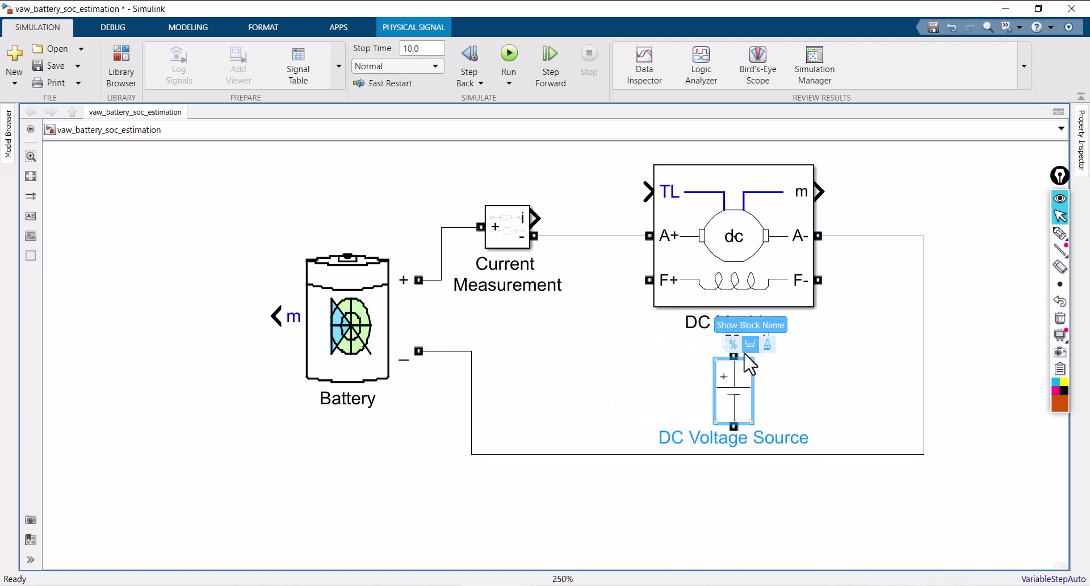
pyautogui.doubleClick(741, 403)
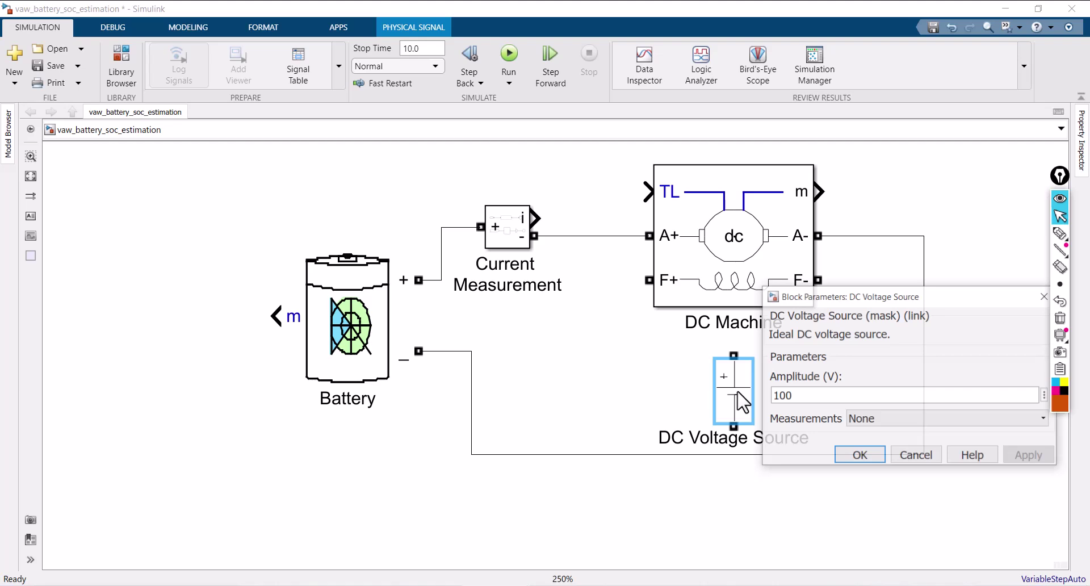
pyautogui.click(806, 398)
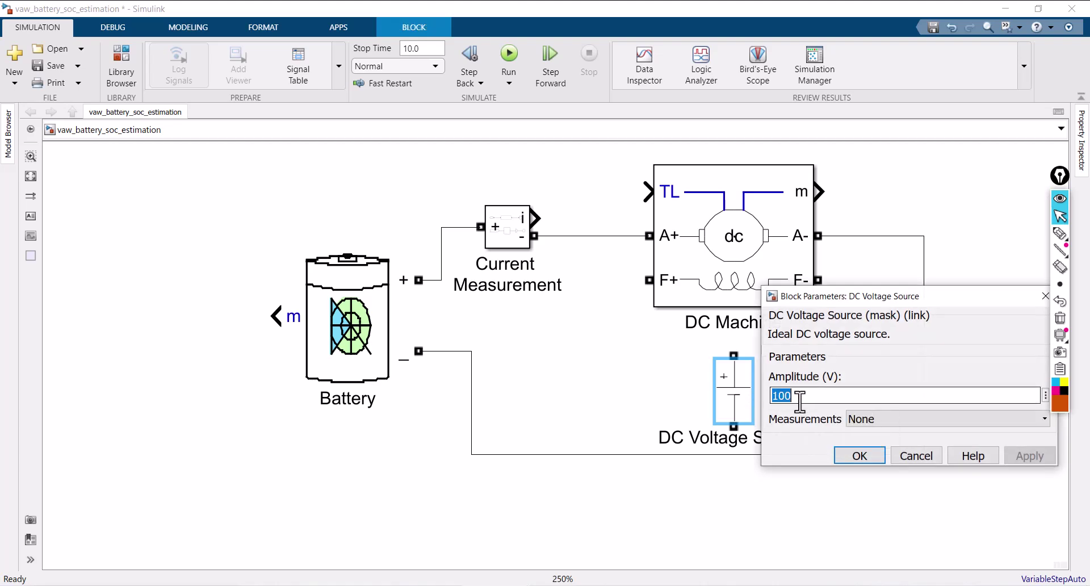
pyautogui.write('3')
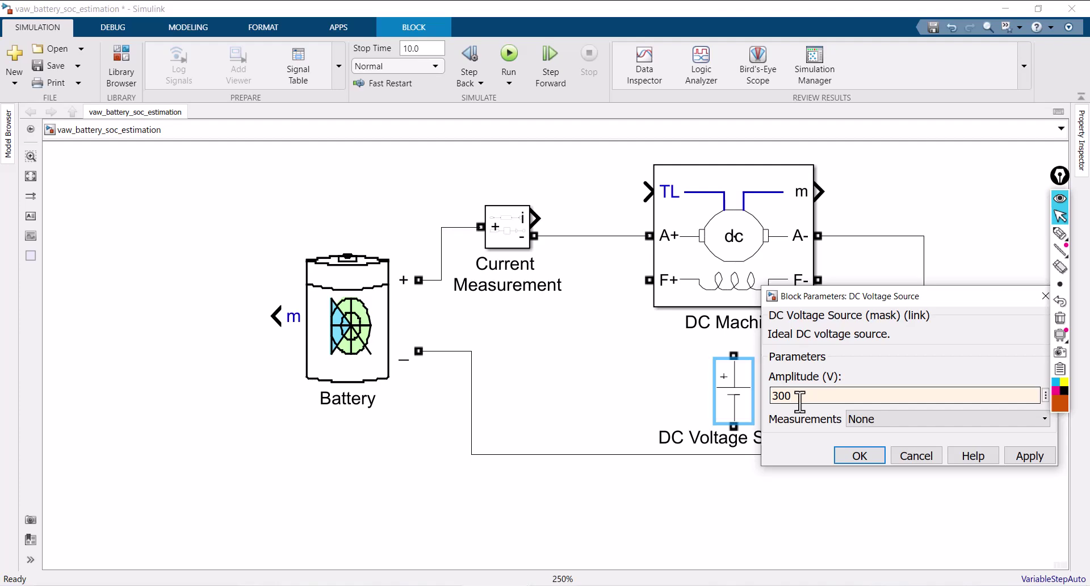
pyautogui.click(859, 455)
pyautogui.click(601, 397)
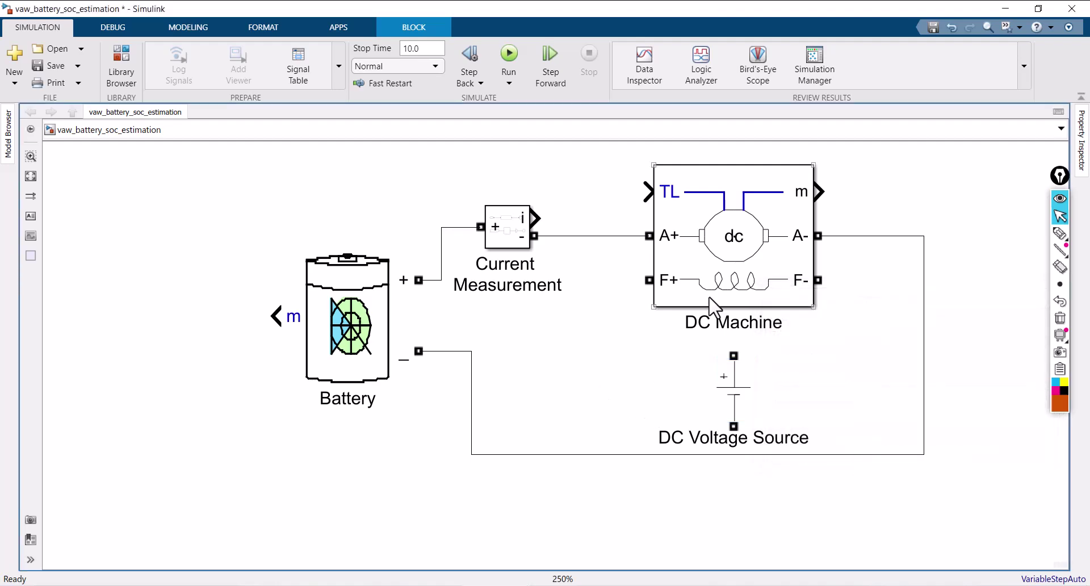
# Check the field voltage in the DC Machine's preset model, underline it with the pen, clear the ink and close the parameters
pyautogui.doubleClick(735, 237)
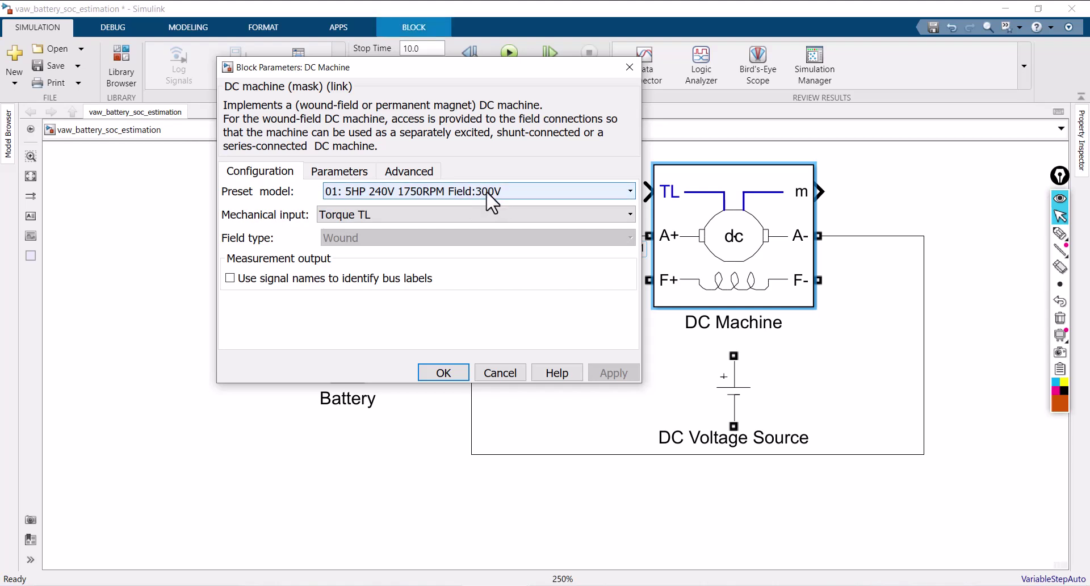
pyautogui.click(1060, 233)
pyautogui.moveTo(467, 205); pyautogui.dragTo(534, 196)
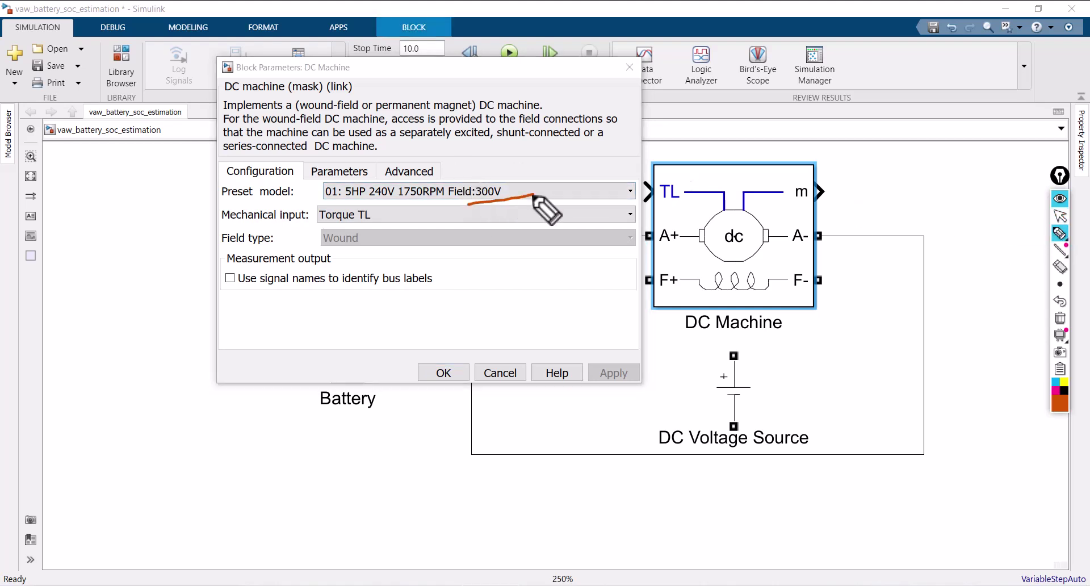
pyautogui.click(1060, 318)
pyautogui.click(1060, 216)
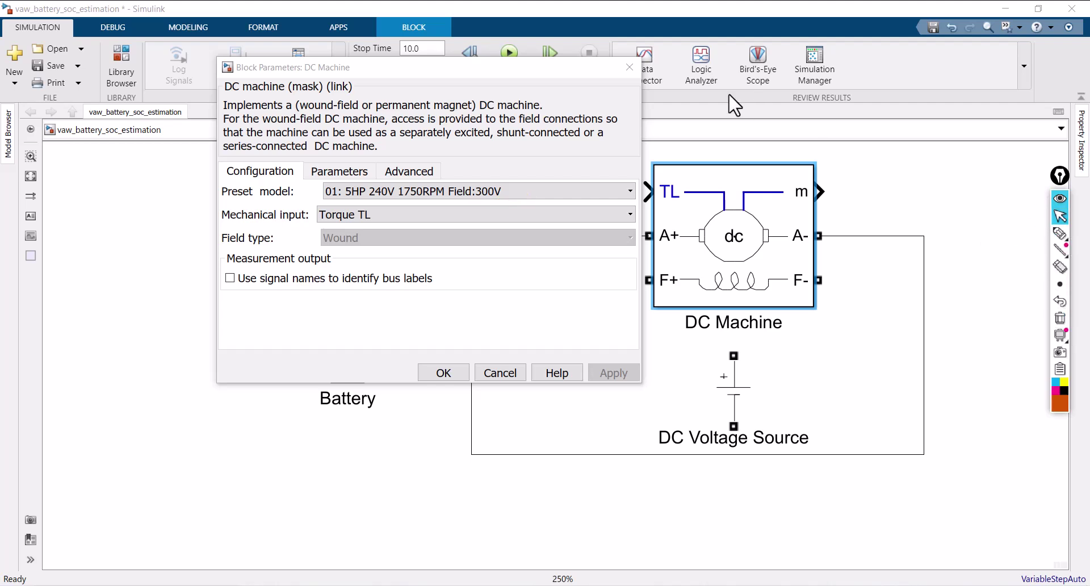
pyautogui.click(627, 67)
# Rotate the DC Voltage Source to horizontal, move its label below, and wire its positive terminal to F+ and negative terminal to F-
pyautogui.click(741, 396)
pyautogui.hotkey('ctrl', 'r')
pyautogui.hotkey('ctrl', 'r')
pyautogui.hotkey('ctrl', 'r')
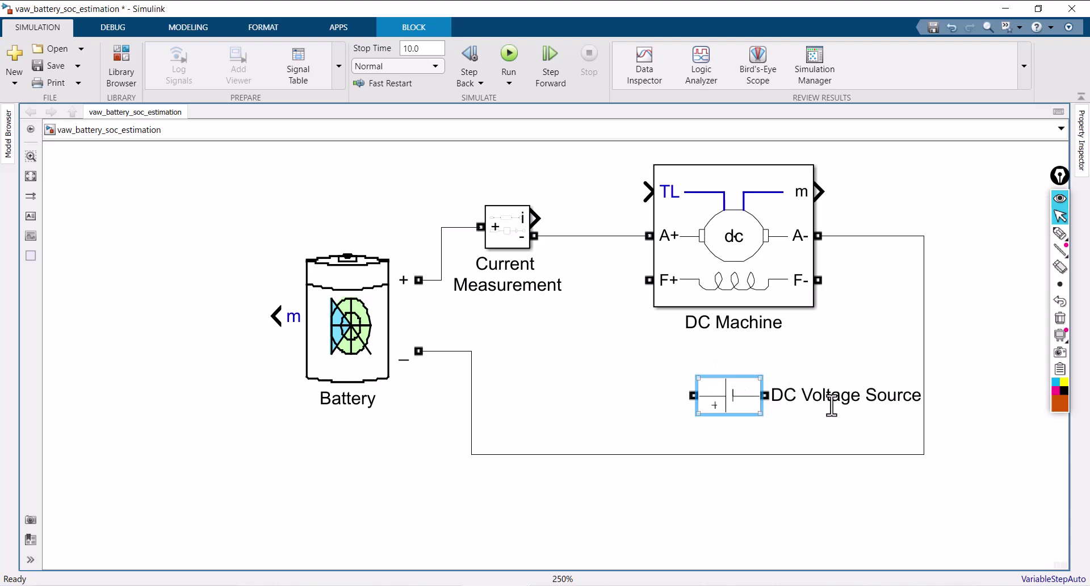
pyautogui.moveTo(830, 406); pyautogui.dragTo(713, 449)
pyautogui.moveTo(694, 397)
pyautogui.mouseDown()
pyautogui.moveTo(645, 345)
pyautogui.moveTo(650, 280)
pyautogui.mouseUp()
pyautogui.moveTo(765, 396)
pyautogui.mouseDown()
pyautogui.moveTo(869, 300)
pyautogui.moveTo(818, 280)
pyautogui.mouseUp()
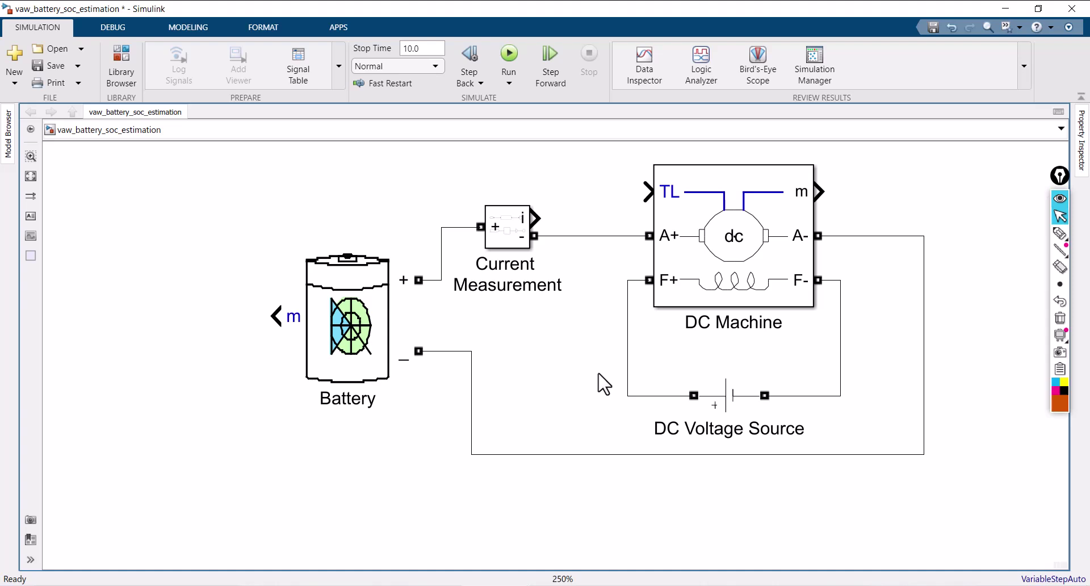
# Delete the DC Voltage Source together with both of its field wires
pyautogui.moveTo(595, 369); pyautogui.dragTo(827, 443)
pyautogui.moveTo(871, 439); pyautogui.dragTo(870, 440)
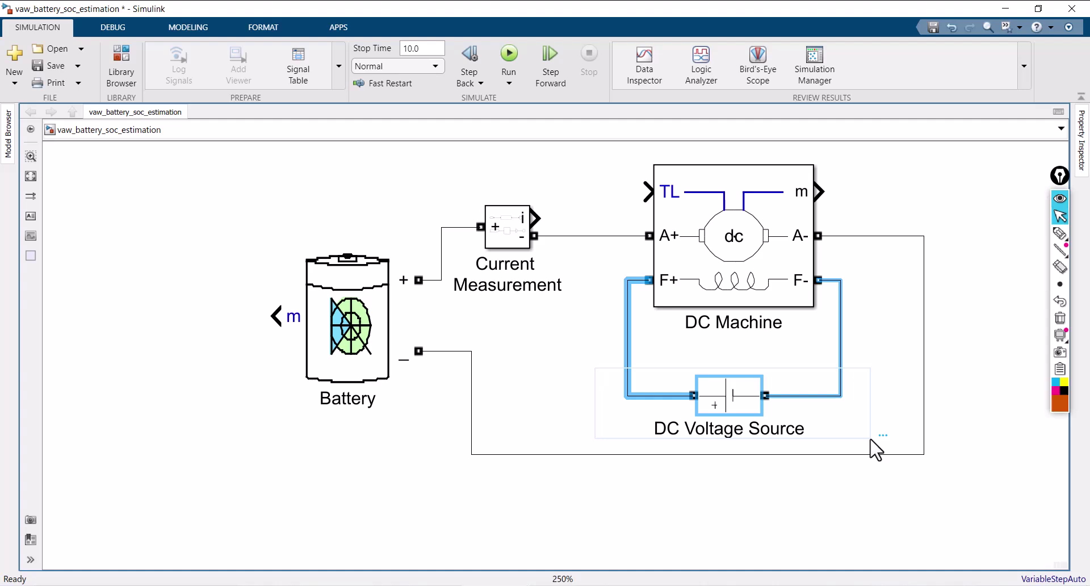
pyautogui.press('Delete')
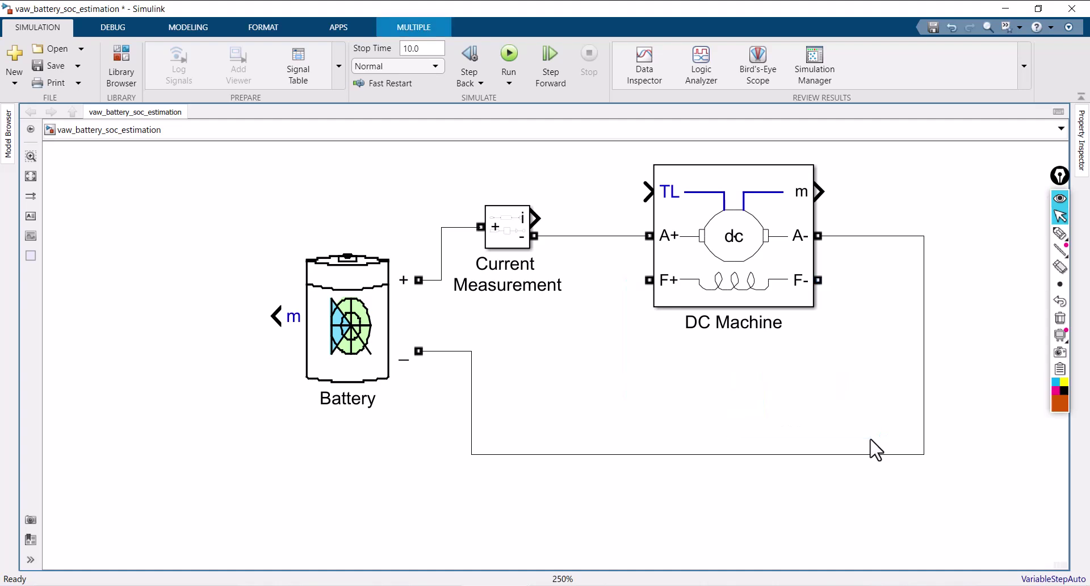
# Connect the field in shunt by wiring F+ to the A+ line and F- to the A- line, and move the return wire closer
pyautogui.moveTo(649, 280); pyautogui.dragTo(599, 236)
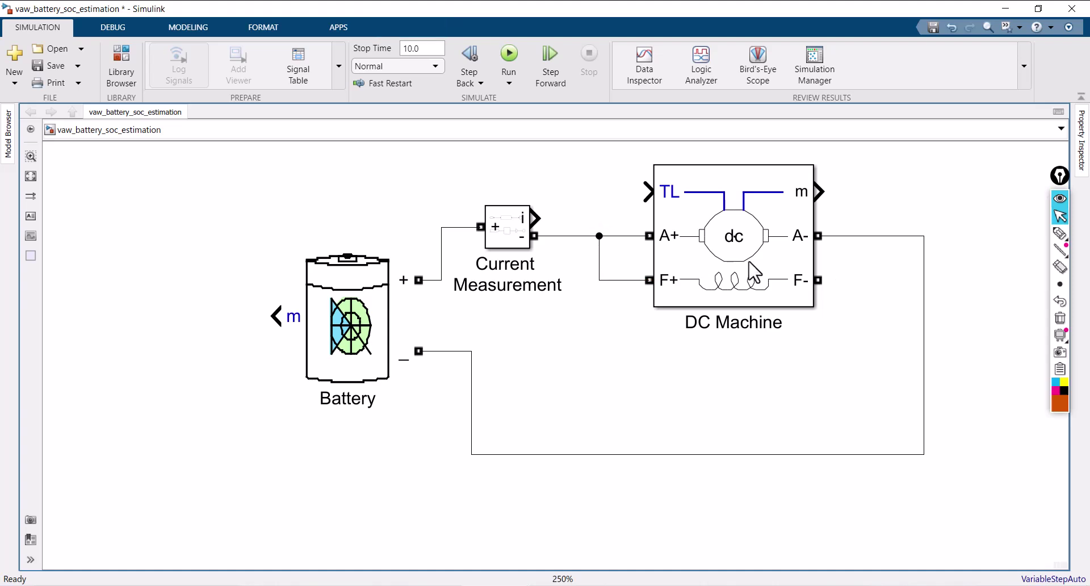
pyautogui.moveTo(816, 280); pyautogui.dragTo(868, 236)
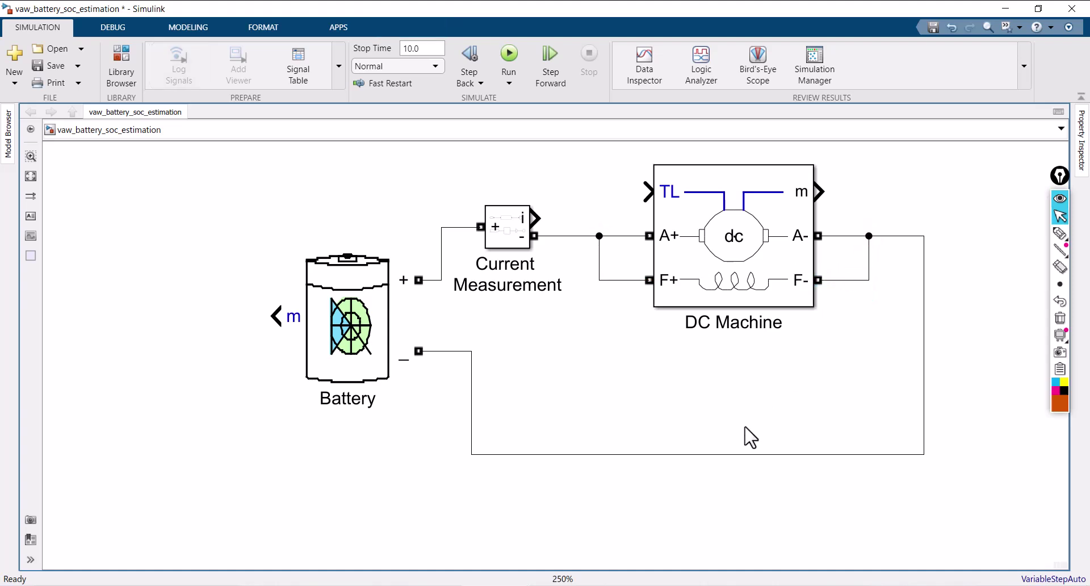
pyautogui.moveTo(711, 454); pyautogui.dragTo(725, 373)
pyautogui.scroll(2, 697, 460)
pyautogui.scroll(-4, 694, 461)
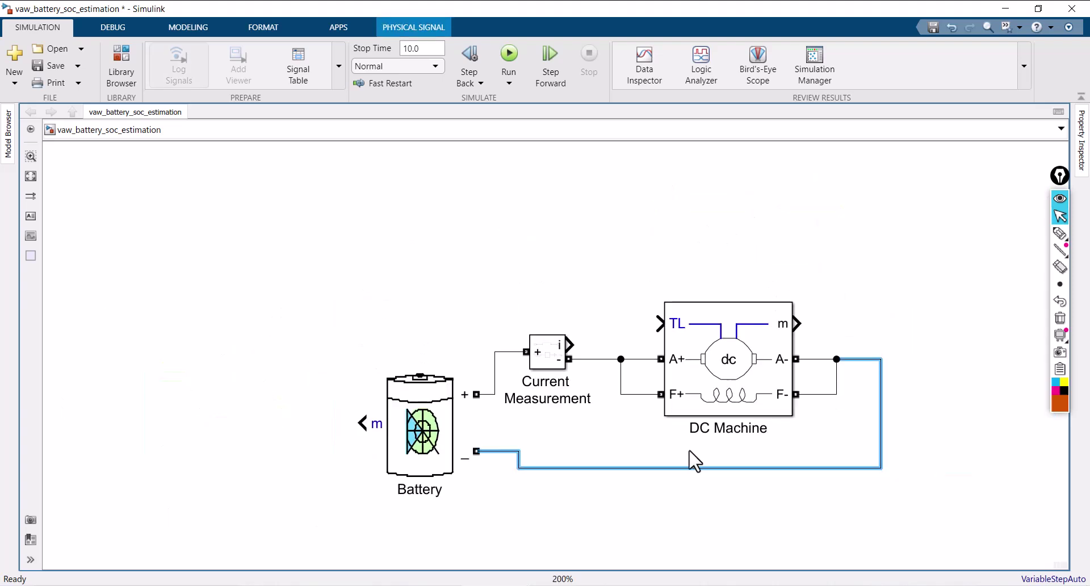
# Add a Constant block above the DC Machine's TL input and rename it Torque
pyautogui.click(673, 256)
pyautogui.doubleClick(660, 243)
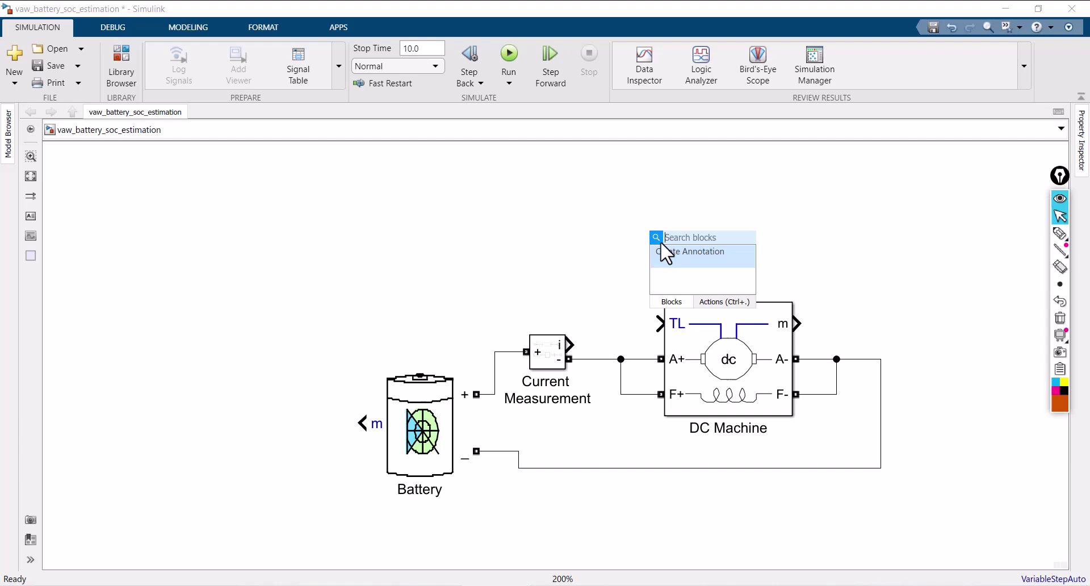
pyautogui.write('con')
pyautogui.press('Return')
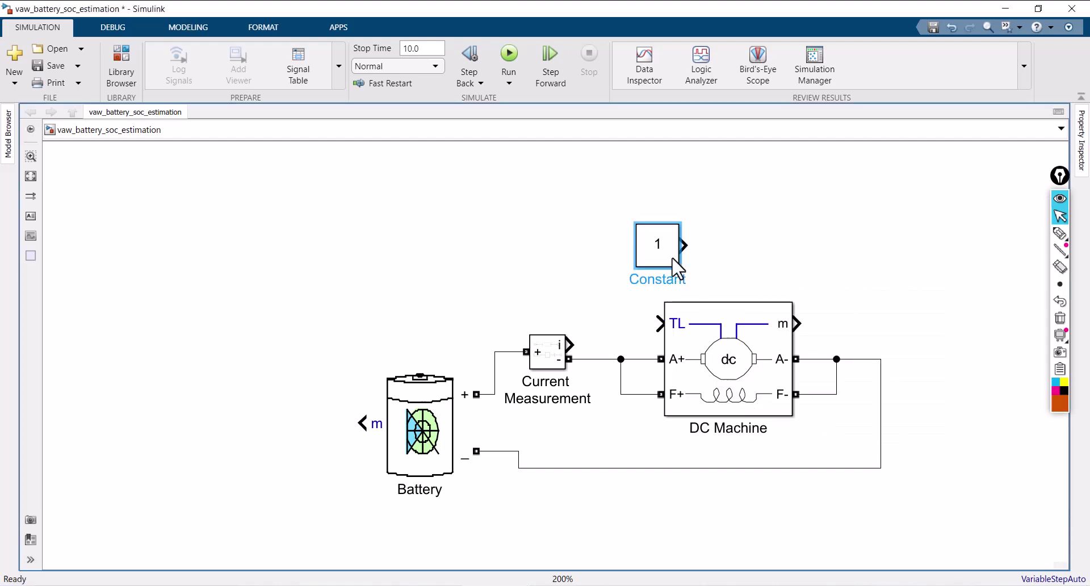
pyautogui.moveTo(667, 270); pyautogui.dragTo(639, 271)
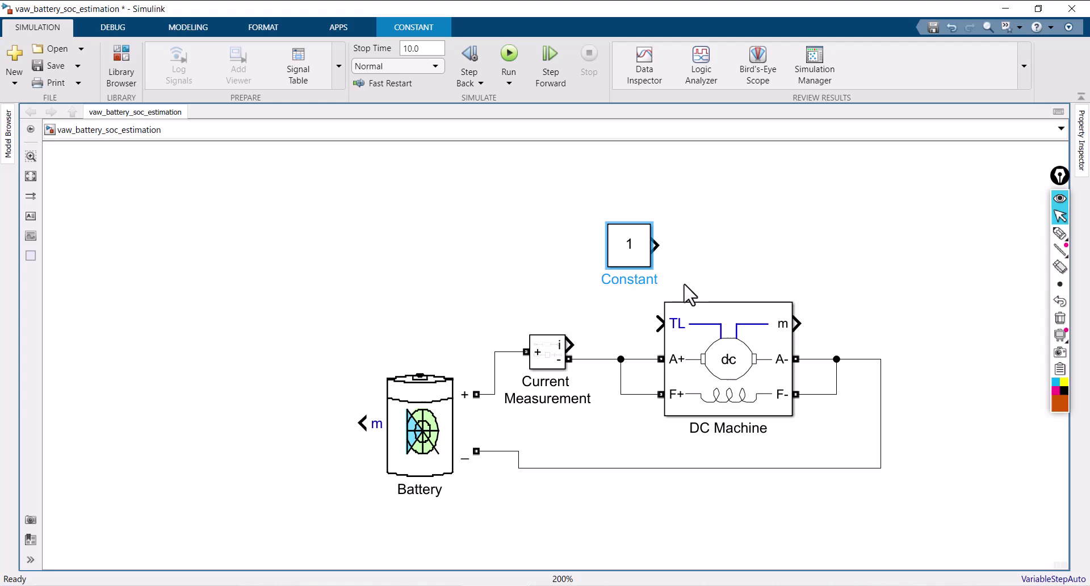
pyautogui.write('Torque')
pyautogui.click(673, 272)
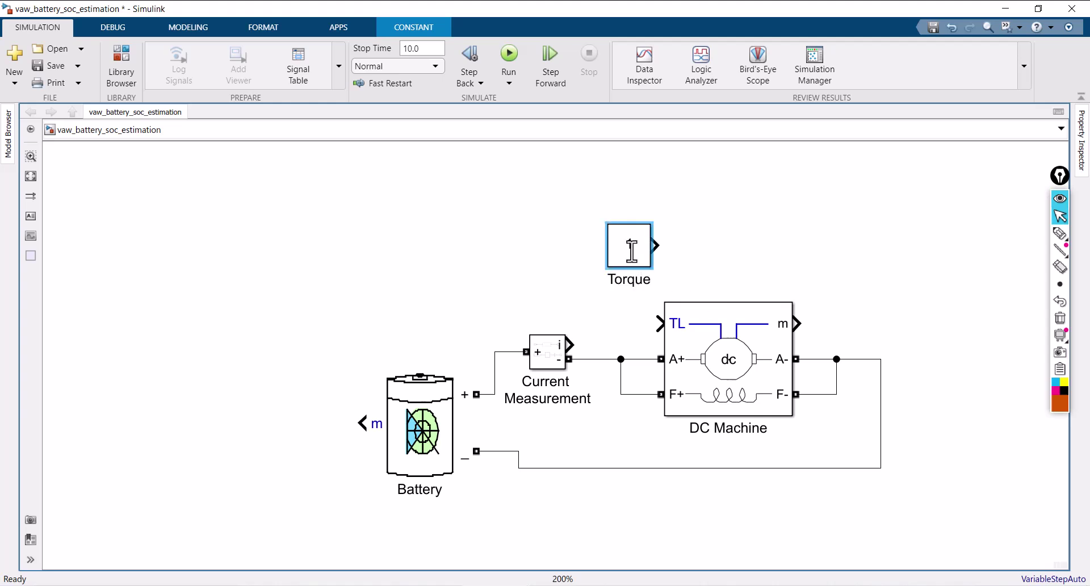
# Set the Torque block's constant value to 20 and connect its output to the DC Machine's TL input
pyautogui.doubleClick(631, 249)
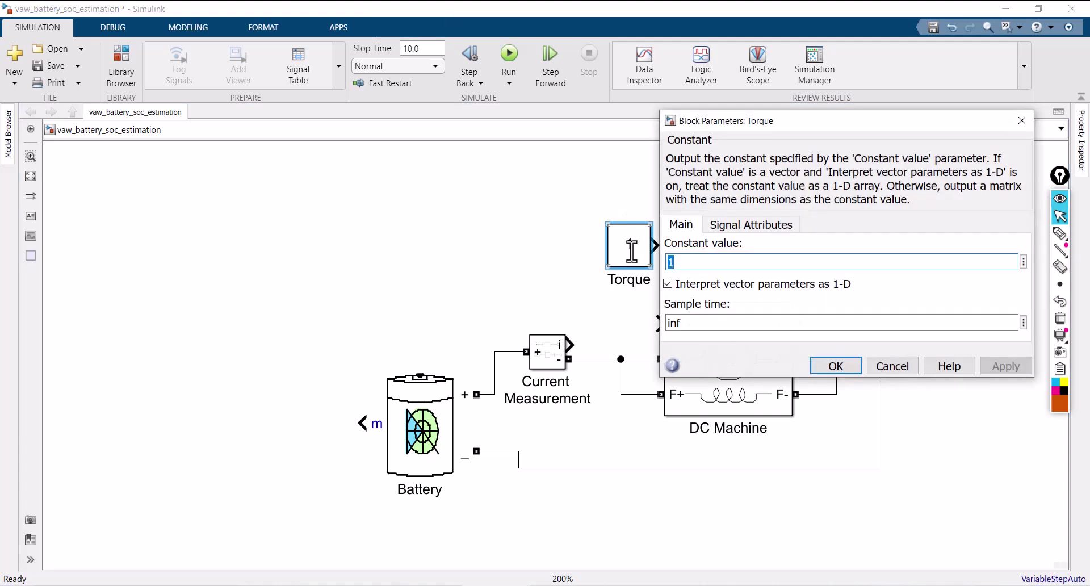
pyautogui.write('20')
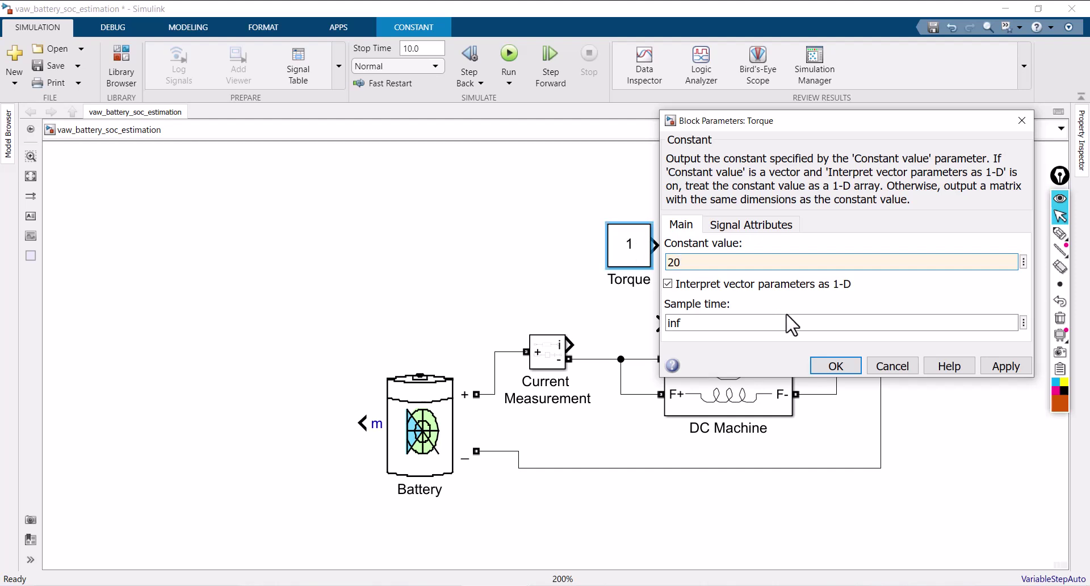
pyautogui.click(835, 365)
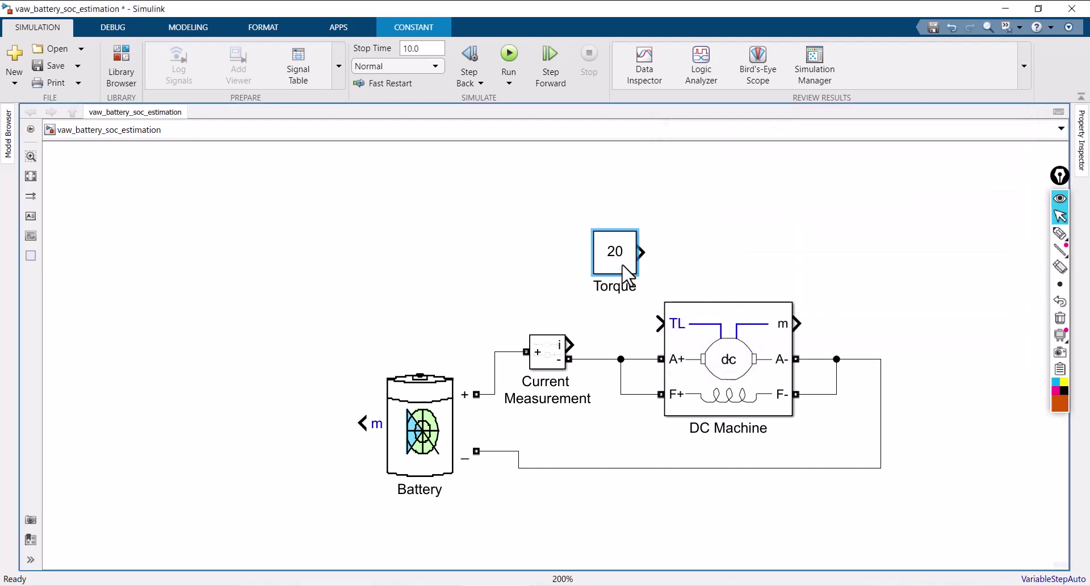
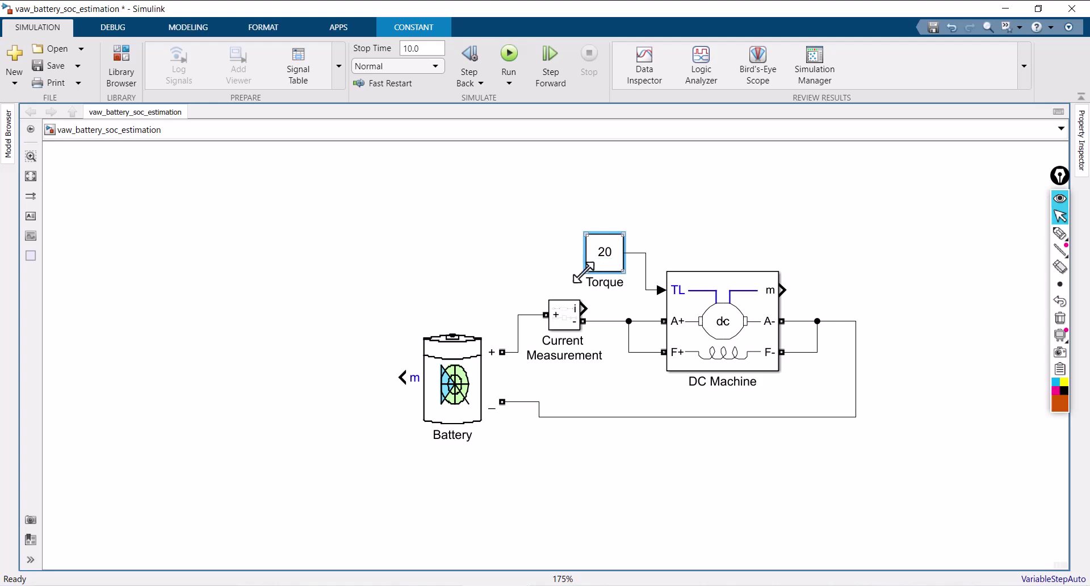
# Add a Bus Selector beside the Battery, flip it horizontally, and connect it to the Battery's m output
pyautogui.doubleClick(322, 380)
pyautogui.write('bus')
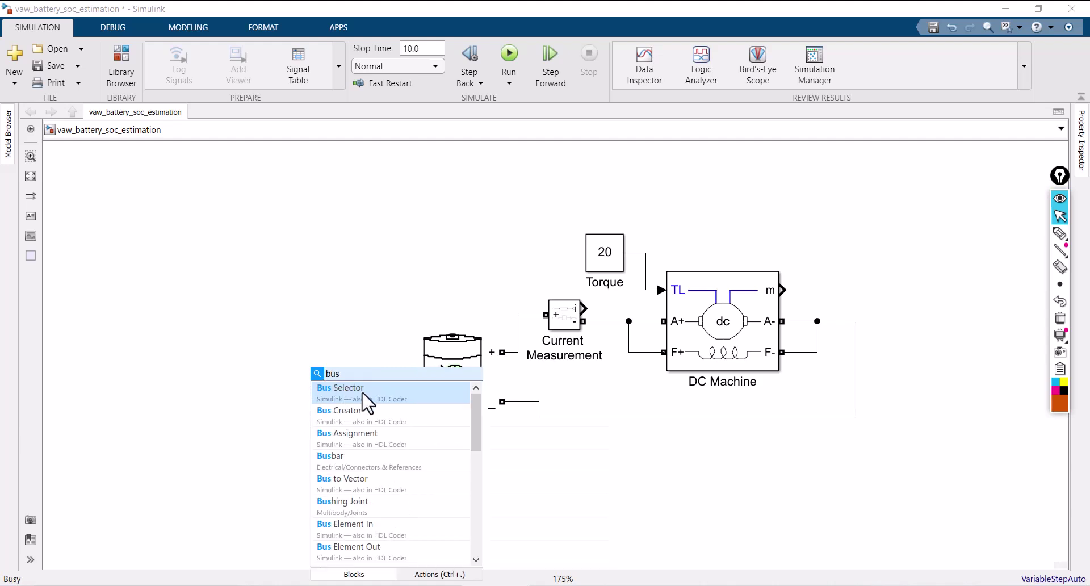
pyautogui.click(368, 401)
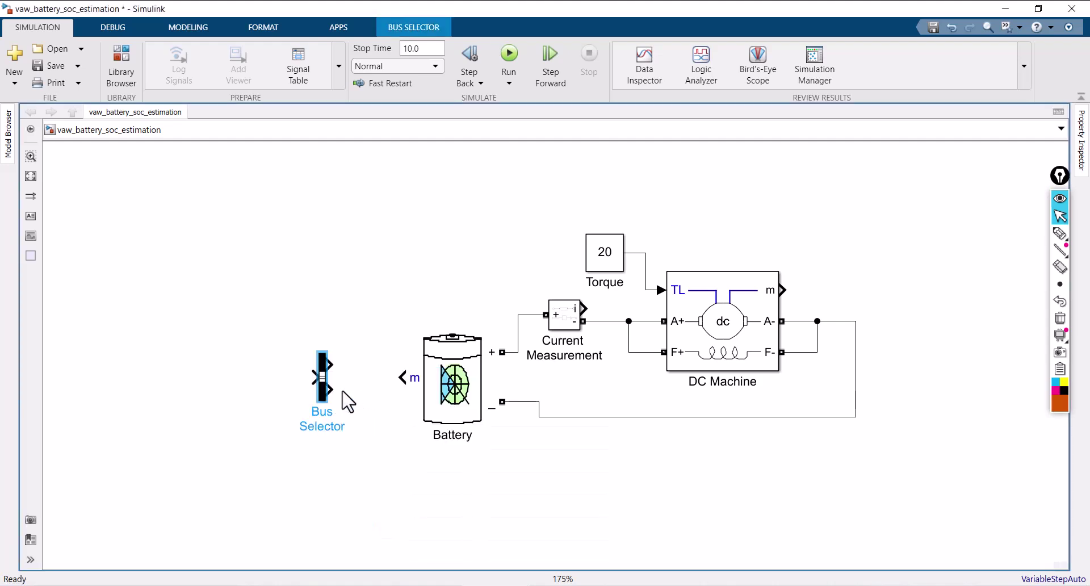
pyautogui.hotkey('ctrl', 'i')
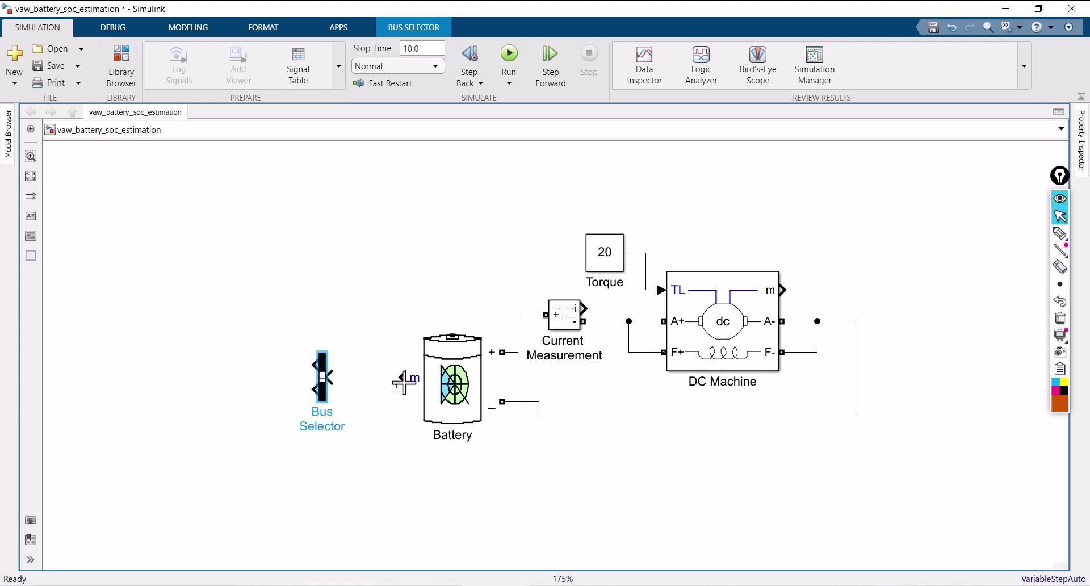
pyautogui.moveTo(402, 378)
pyautogui.mouseDown()
pyautogui.moveTo(323, 378)
pyautogui.moveTo(380, 380)
pyautogui.mouseUp()
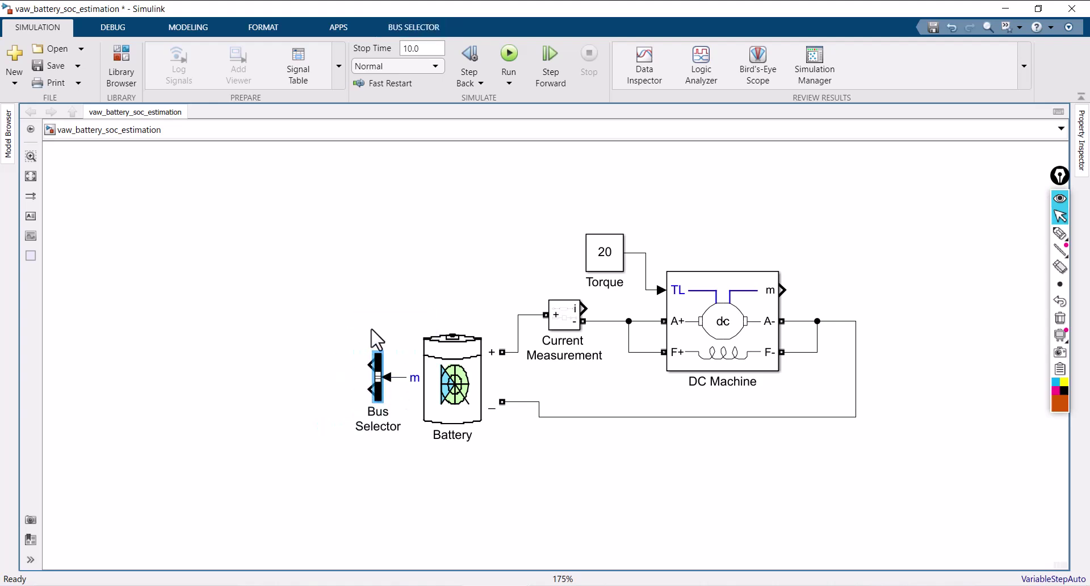
# Replace the Bus Selector's default signals with SOC (%), Current (A) and Voltage (V), and stretch the block taller
pyautogui.click(381, 374)
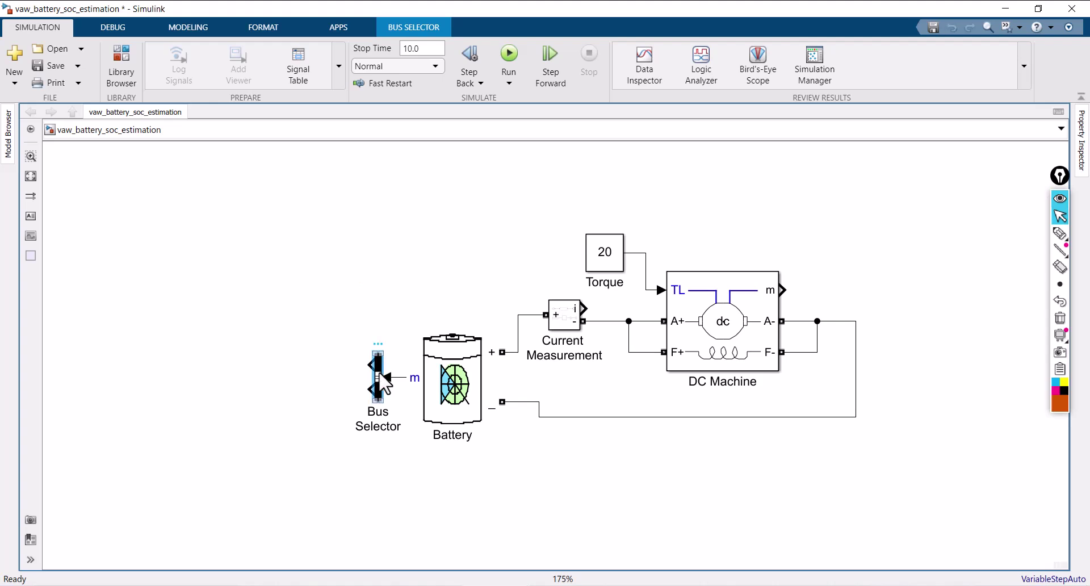
pyautogui.doubleClick(379, 372)
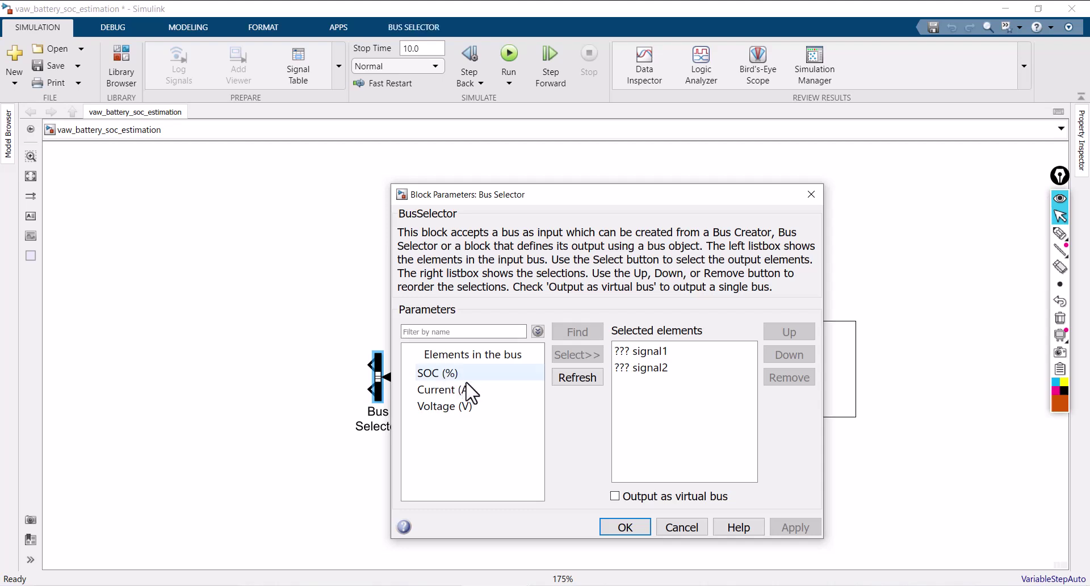
pyautogui.moveTo(647, 385); pyautogui.dragTo(647, 345)
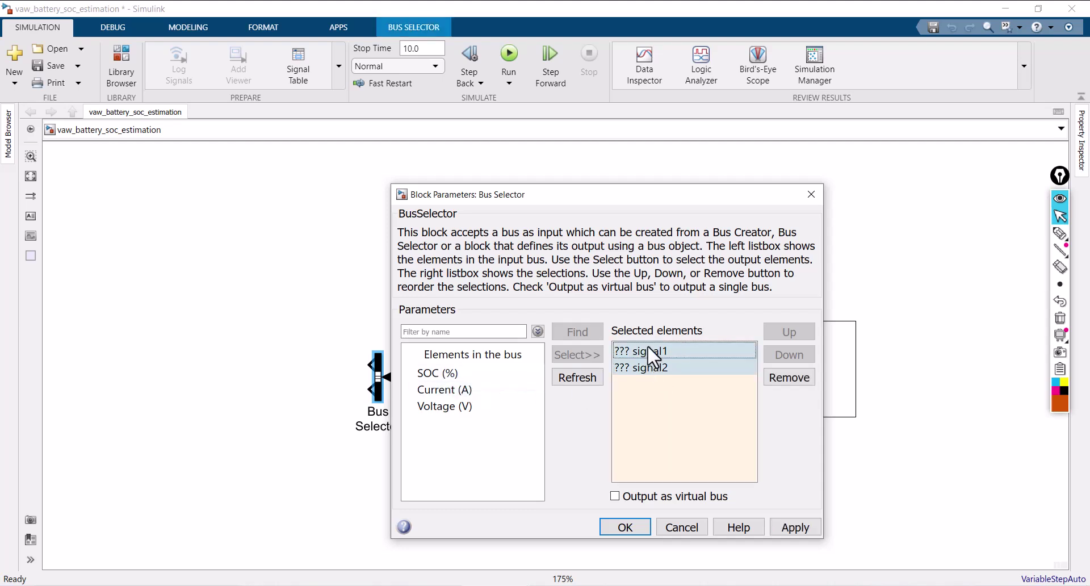
pyautogui.click(795, 378)
pyautogui.click(448, 373)
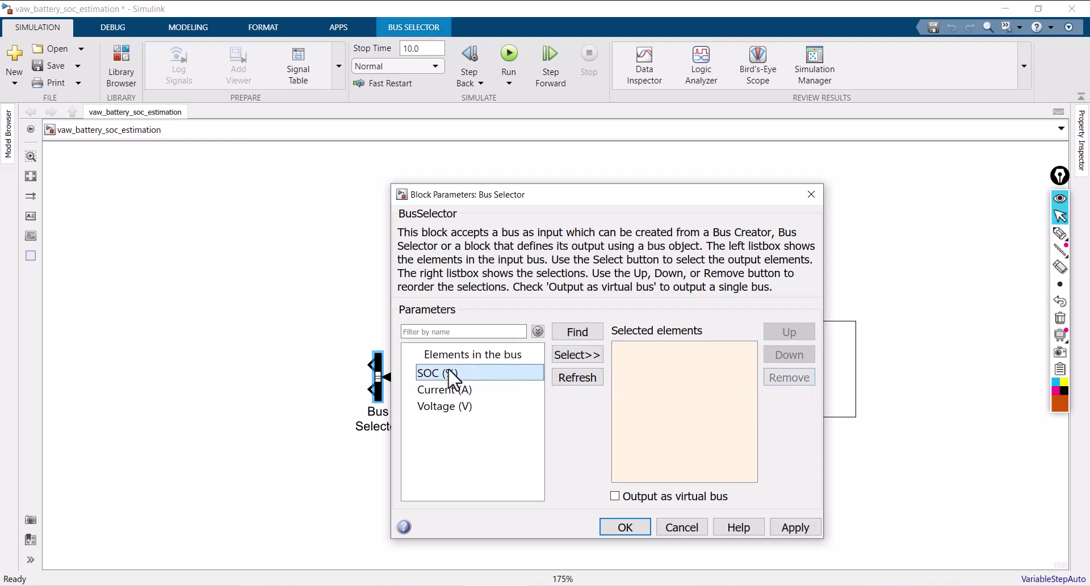
pyautogui.moveTo(452, 376); pyautogui.dragTo(454, 407)
pyautogui.click(577, 354)
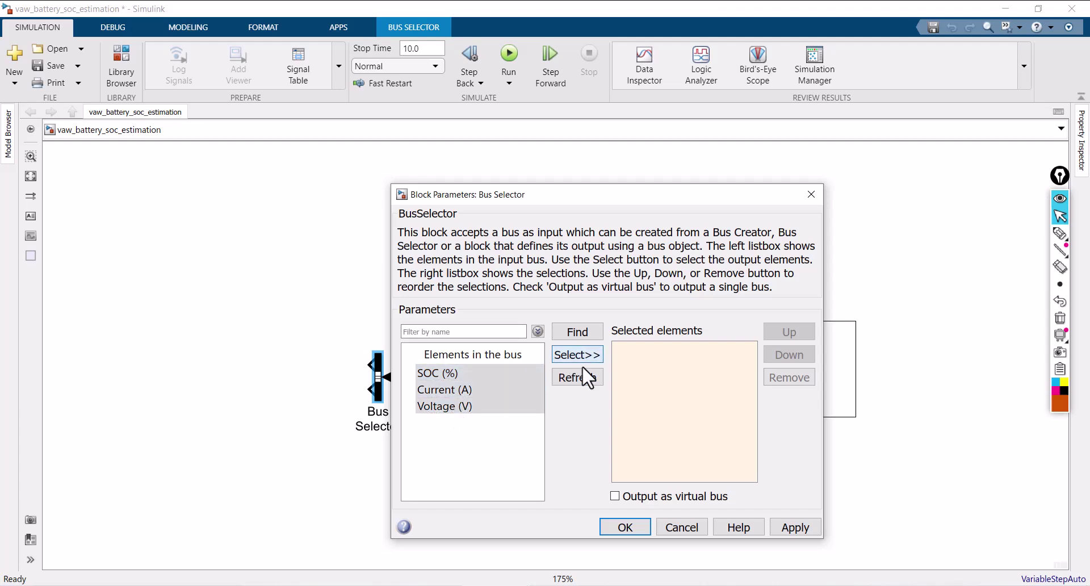
pyautogui.moveTo(690, 197); pyautogui.dragTo(716, 149)
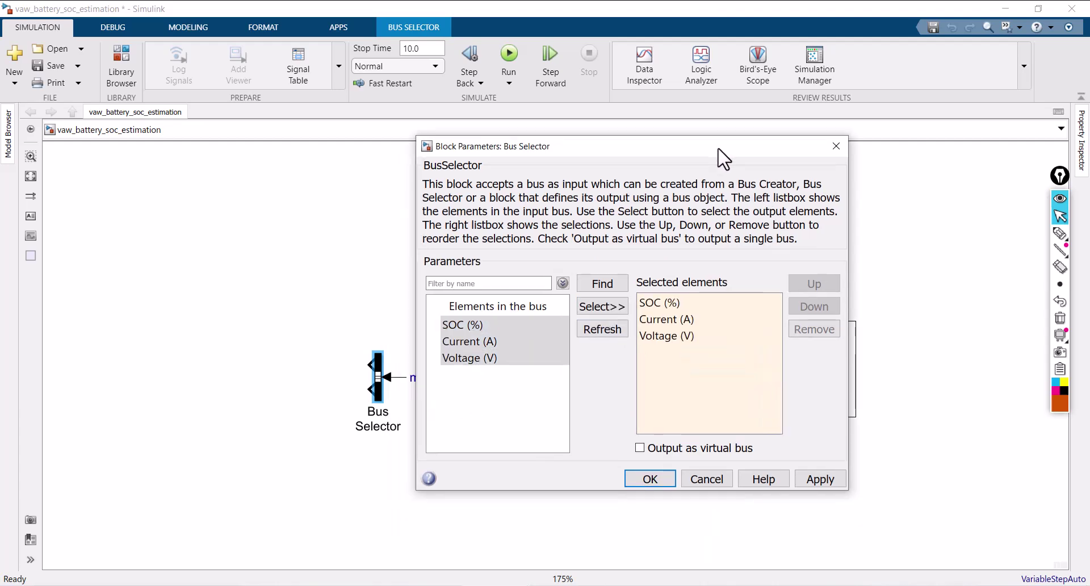
pyautogui.click(823, 479)
pyautogui.click(650, 478)
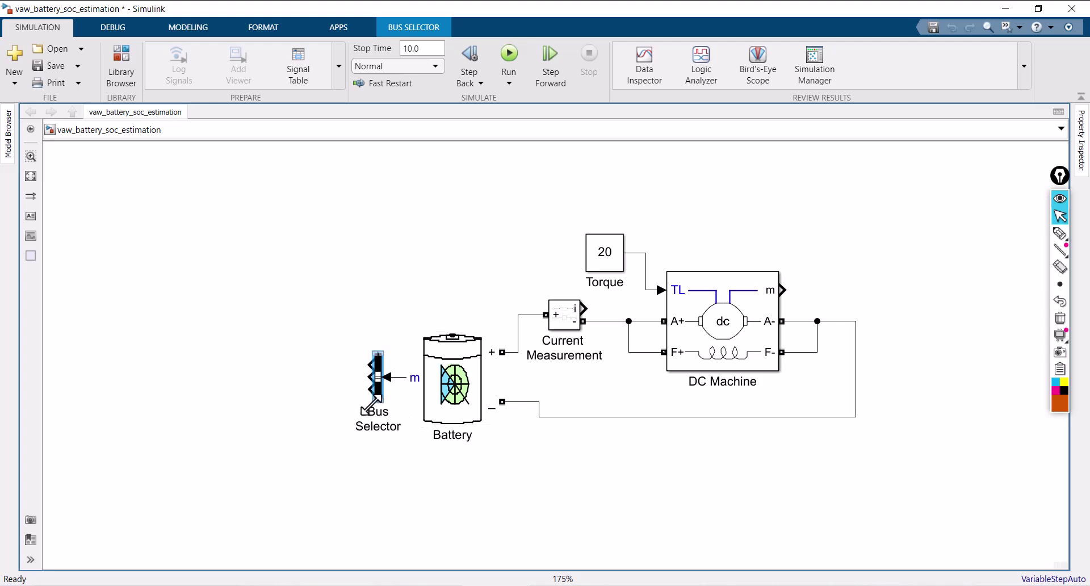
pyautogui.moveTo(375, 401)
pyautogui.mouseDown()
pyautogui.moveTo(377, 423)
pyautogui.moveTo(379, 413)
pyautogui.mouseUp()
# Add a Scope block beside the Bus Selector and flip it horizontally so its input faces the selector
pyautogui.doubleClick(301, 374)
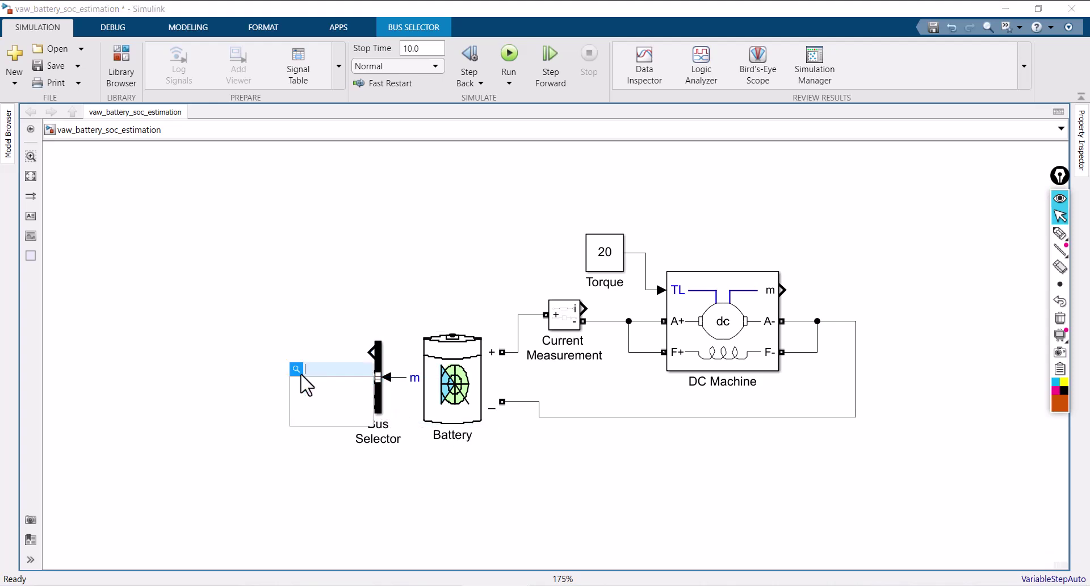
pyautogui.write('a')
pyautogui.press('BackSpace')
pyautogui.write('s')
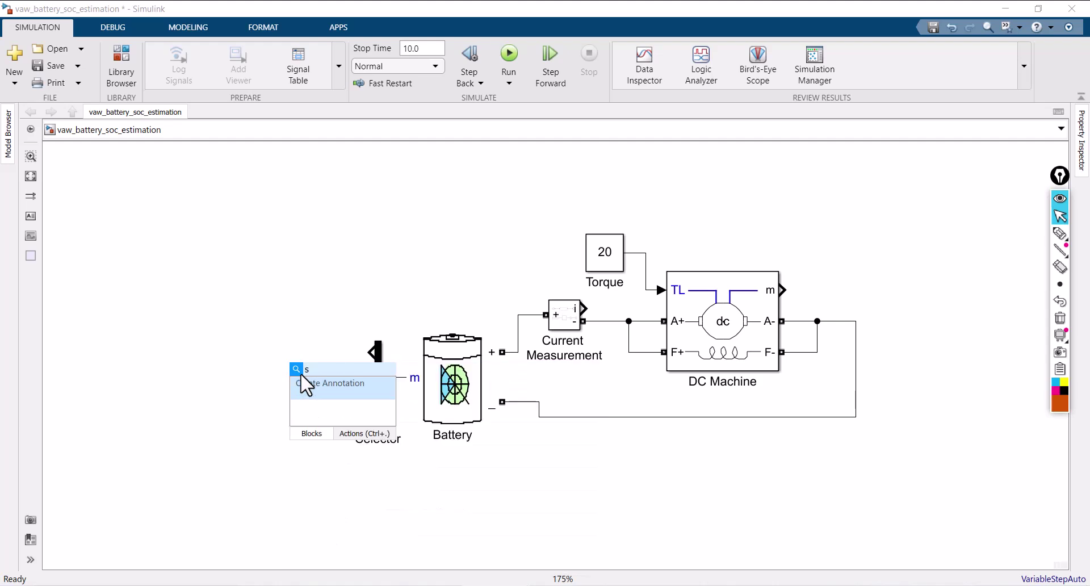
pyautogui.write('cope')
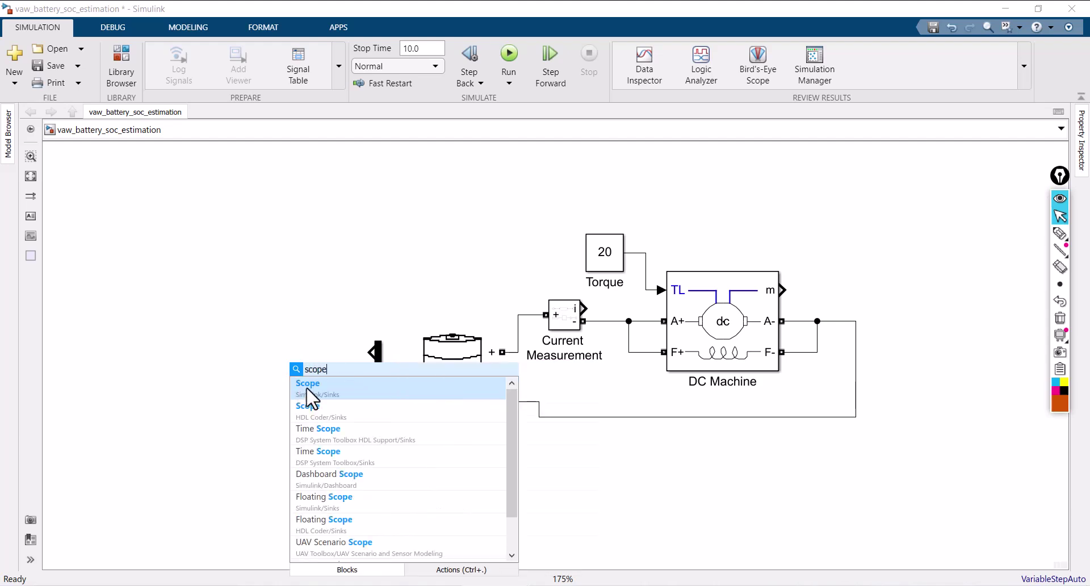
pyautogui.click(307, 391)
pyautogui.hotkey('ctrl', 'i')
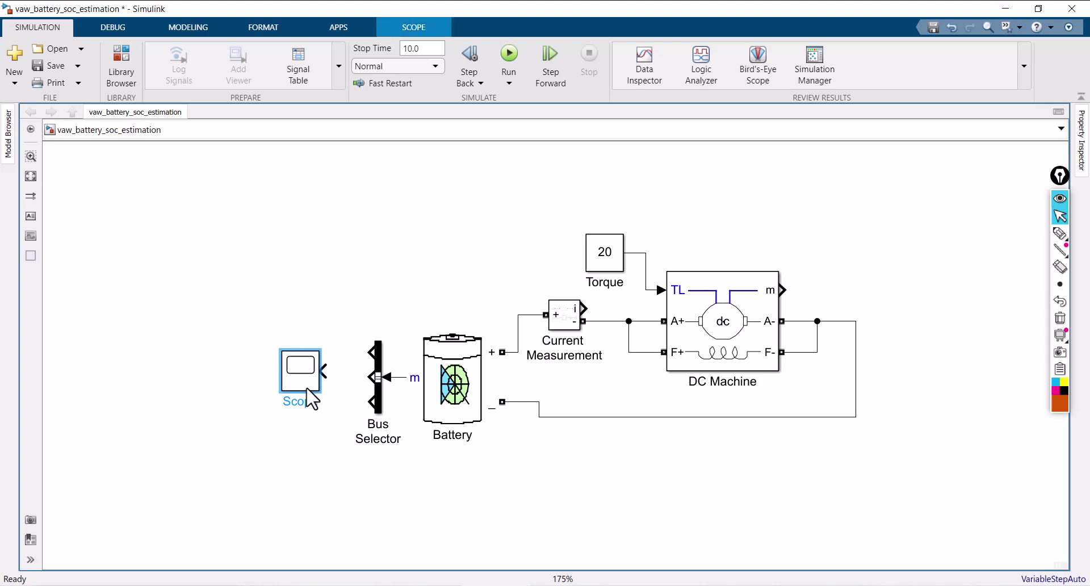
# Connect the Bus Selector's SOC (%), Current (A) and Voltage (V) outputs to three inputs of the Scope
pyautogui.moveTo(375, 350); pyautogui.dragTo(262, 400)
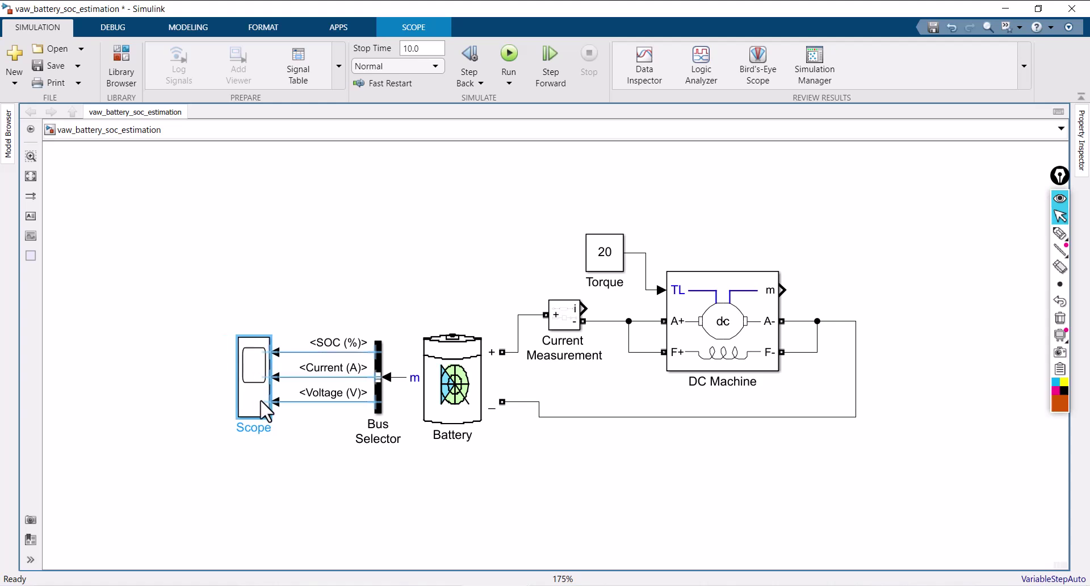
pyautogui.click(311, 445)
pyautogui.press('space')
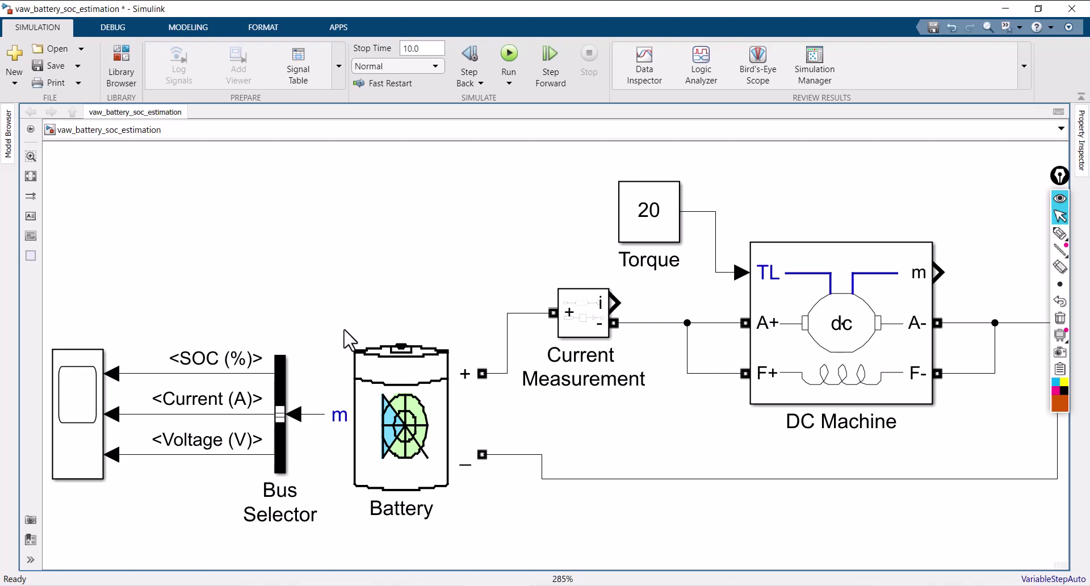
# Add a Display block above the Bus Selector and connect its input to the SOC (%) signal line
pyautogui.doubleClick(238, 279)
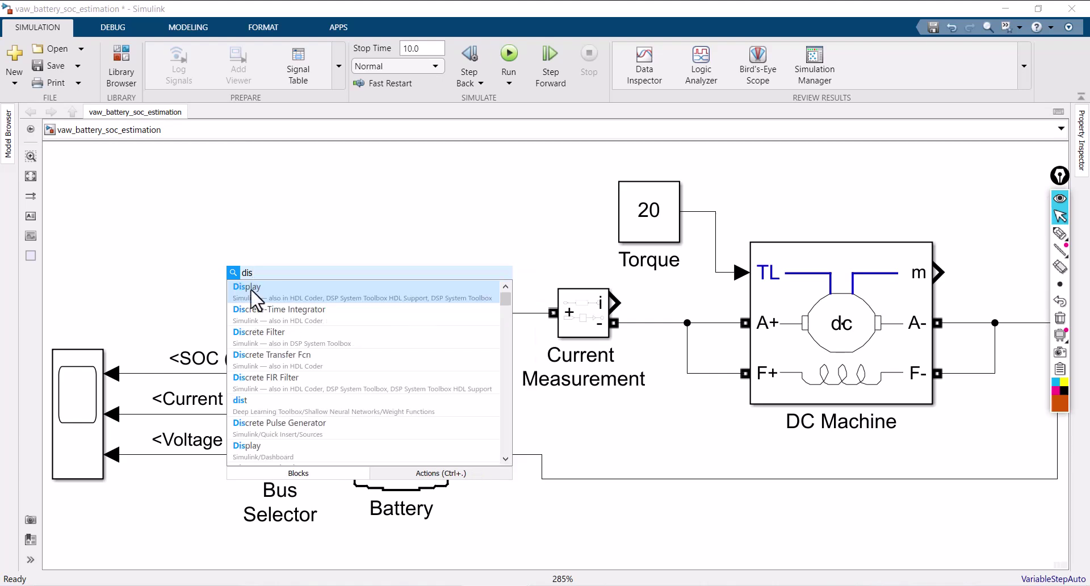
pyautogui.click(250, 289)
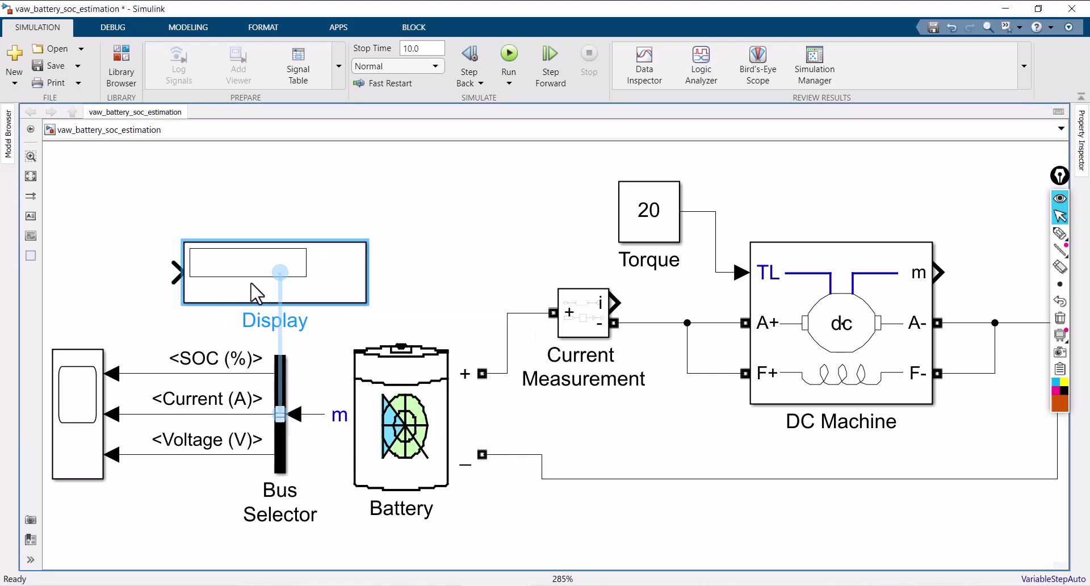
pyautogui.moveTo(173, 273); pyautogui.dragTo(144, 373)
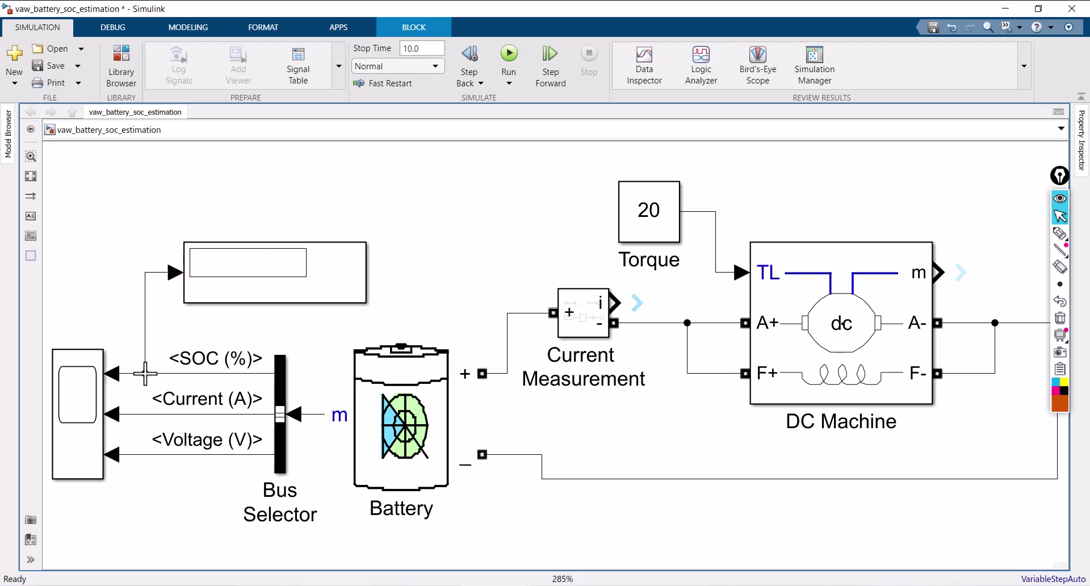
# Rename the Display block above the Bus Selector as SOC
pyautogui.click(265, 298)
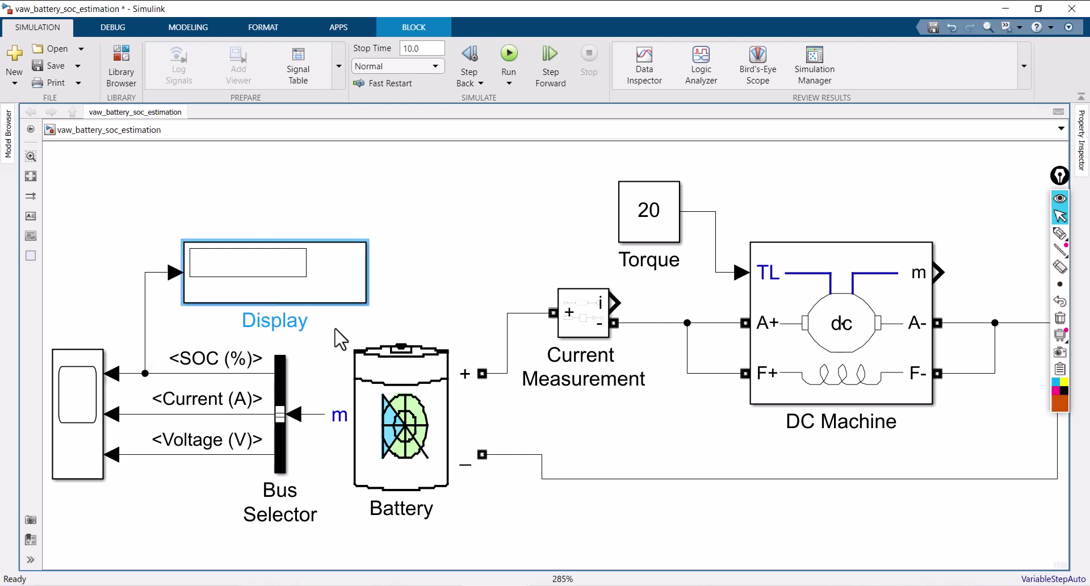
pyautogui.press('F2')
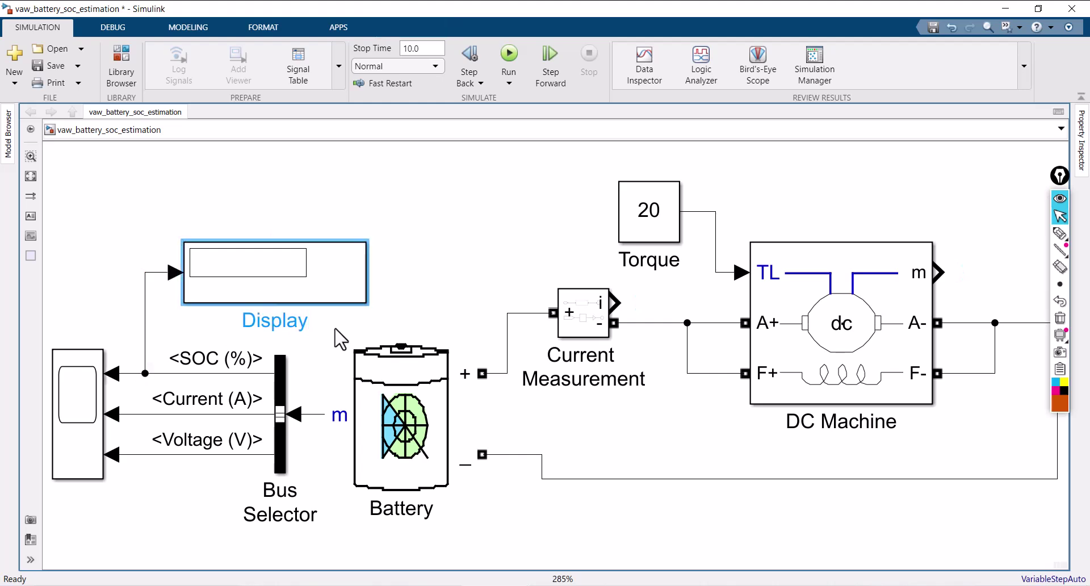
pyautogui.press('BackSpace')
pyautogui.press('BackSpace')
pyautogui.press('BackSpace')
pyautogui.press('BackSpace')
pyautogui.press('BackSpace')
pyautogui.press('BackSpace')
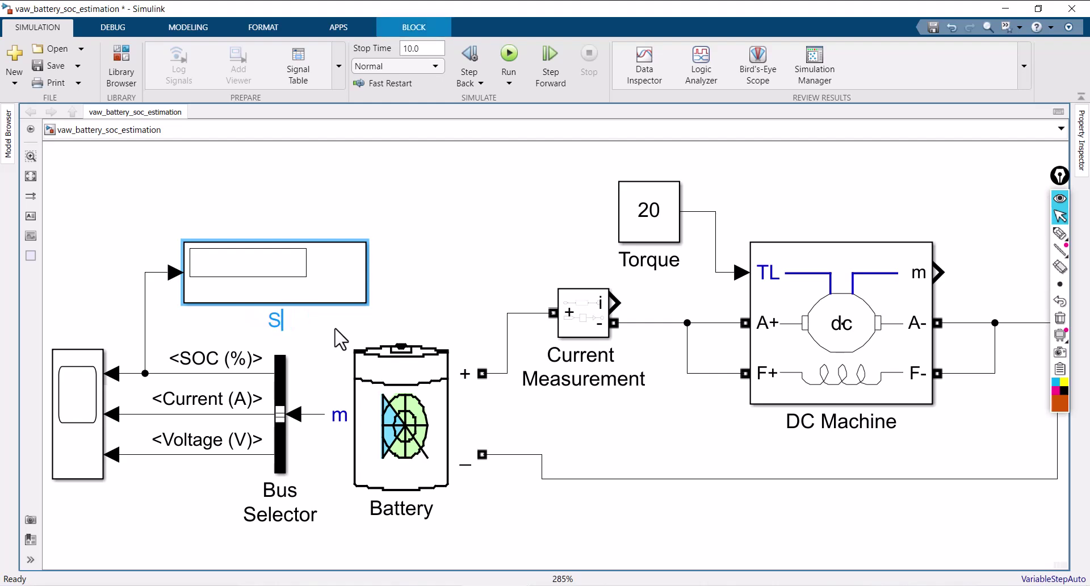
pyautogui.write('soc')
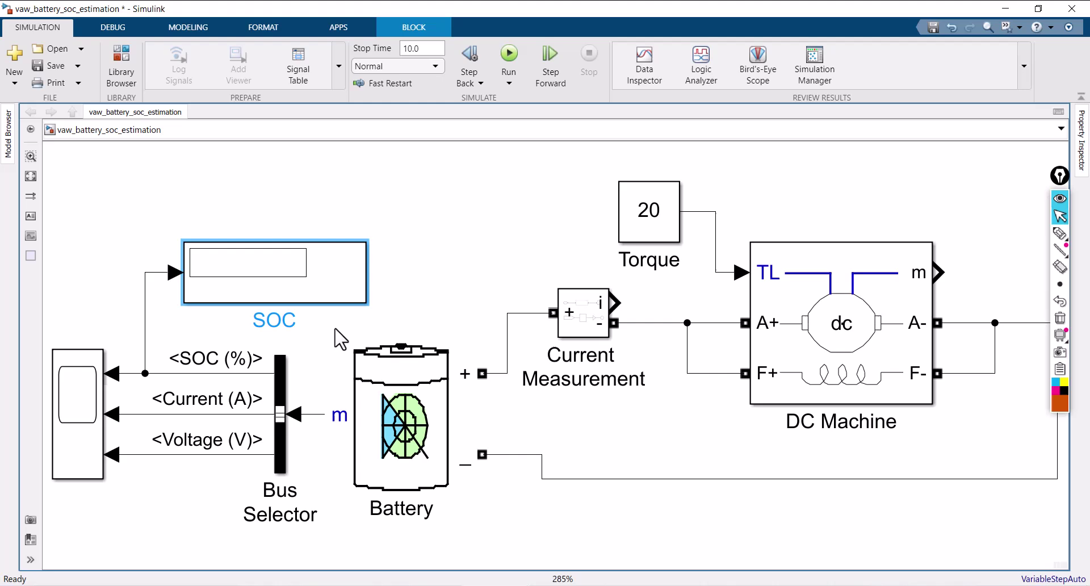
pyautogui.click(405, 310)
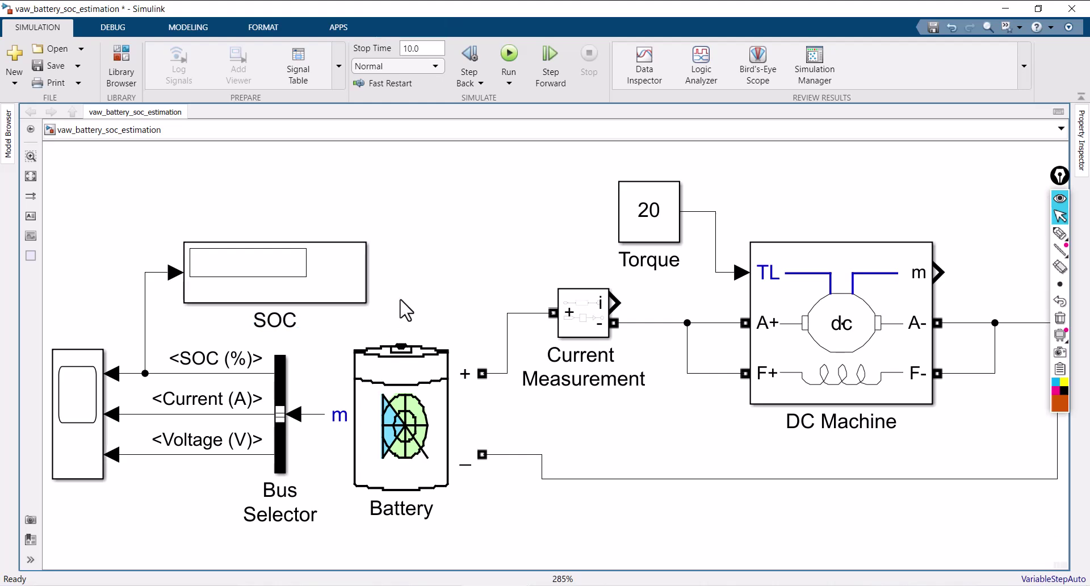
pyautogui.scroll(-3, 405, 309)
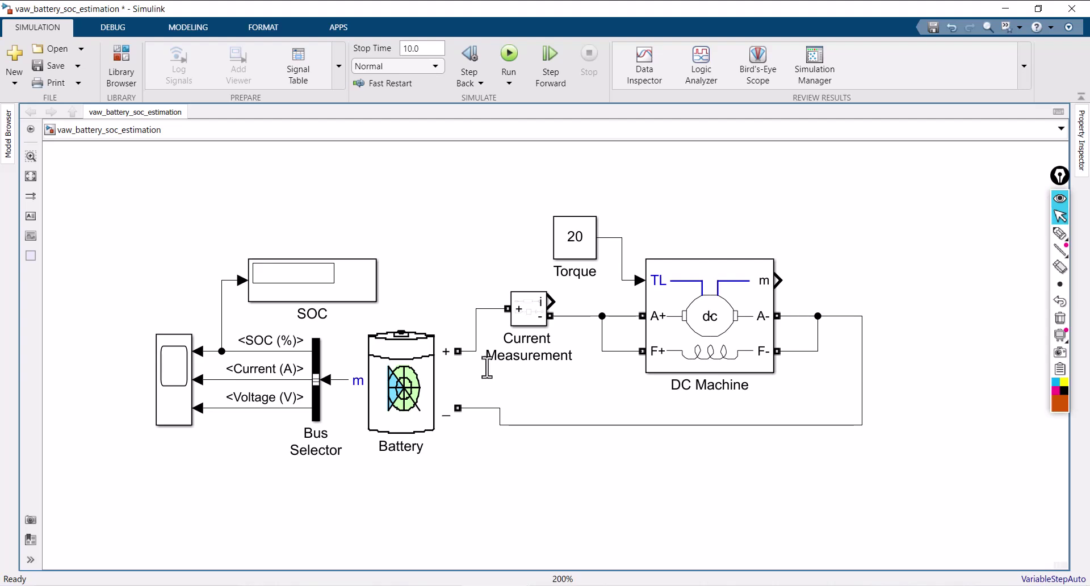
# Review the SOC(t) equation on the Coulomb Counting slide in PowerPoint, outline it temporarily with the pen, and return to Simulink
pyautogui.click(581, 585)
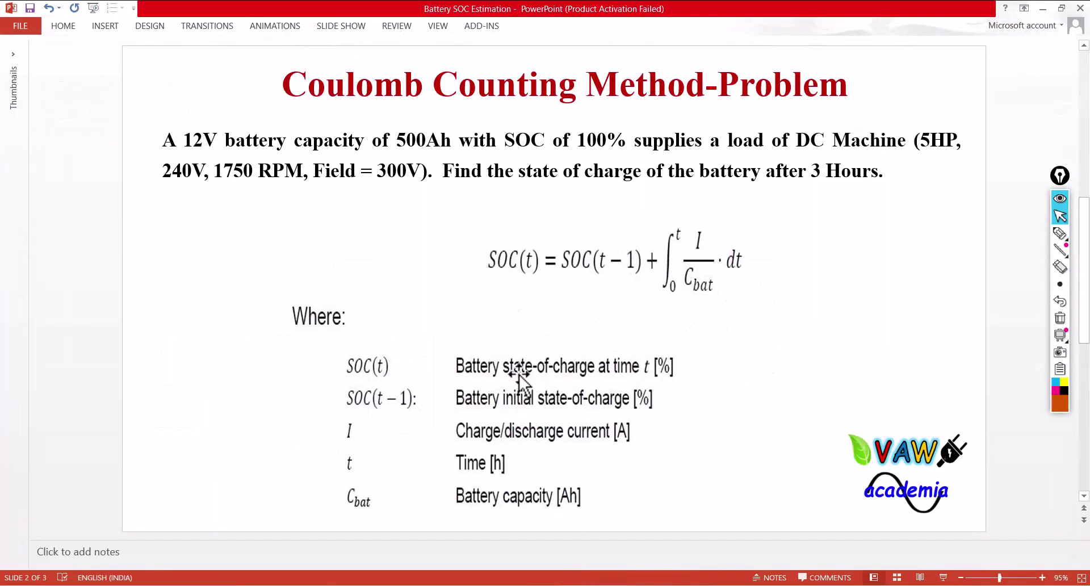
pyautogui.click(1059, 234)
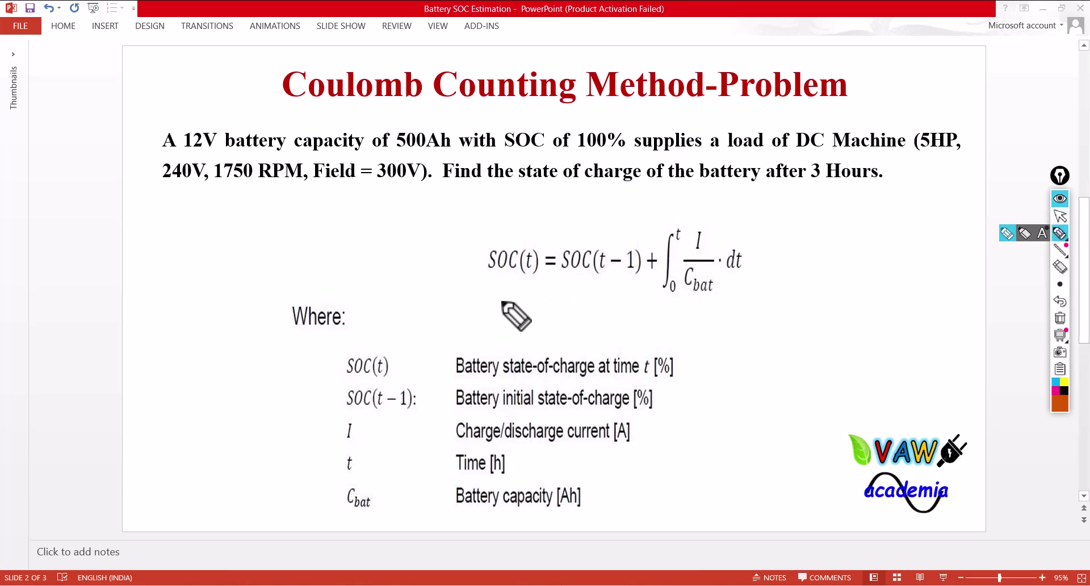
pyautogui.moveTo(489, 304)
pyautogui.mouseDown()
pyautogui.moveTo(523, 223)
pyautogui.moveTo(725, 212)
pyautogui.moveTo(743, 283)
pyautogui.moveTo(534, 296)
pyautogui.mouseUp()
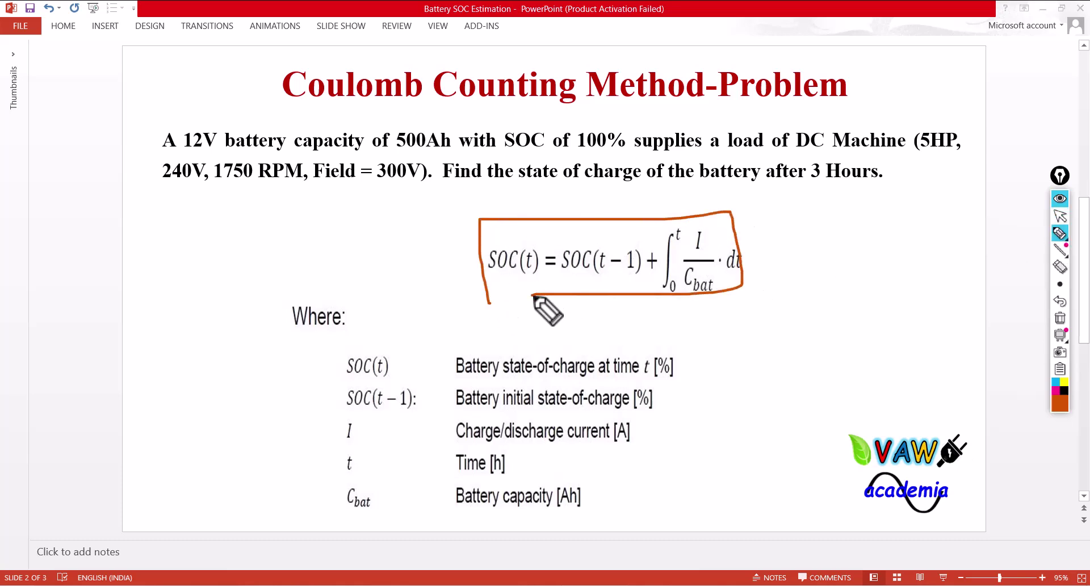
pyautogui.click(1060, 317)
pyautogui.click(1060, 216)
pyautogui.moveTo(1059, 234)
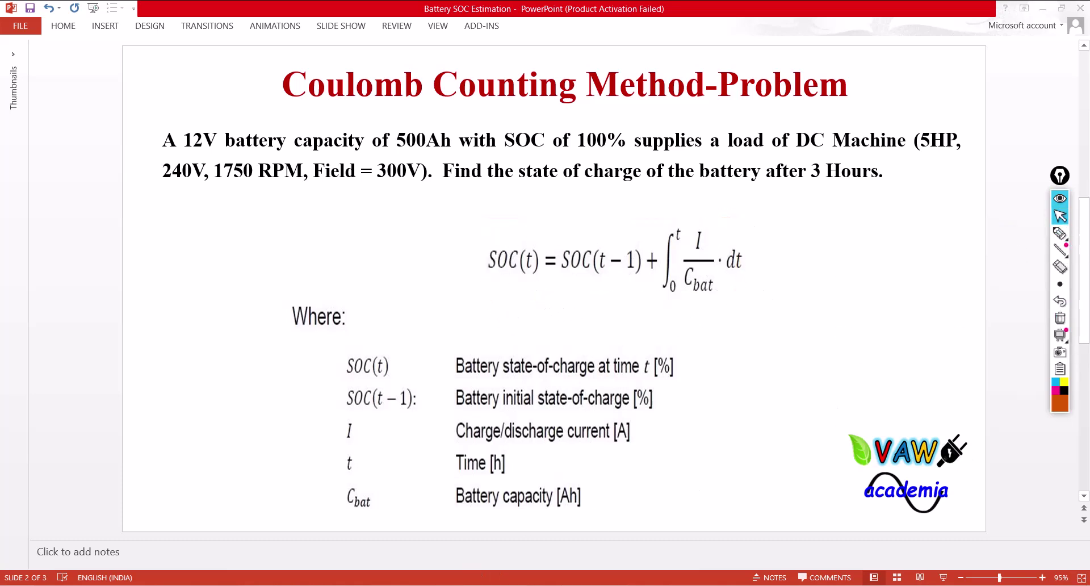
pyautogui.click(536, 562)
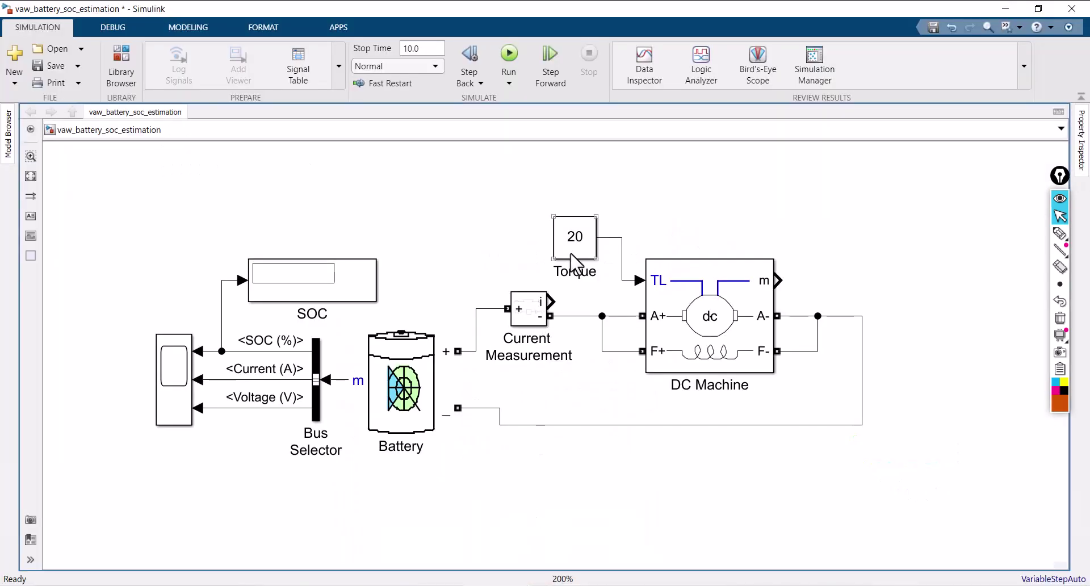
# Shift the Current Measurement block slightly toward the Battery and add a MATLAB Function block above the DC Machine
pyautogui.click(528, 325)
pyautogui.moveTo(524, 318); pyautogui.dragTo(518, 320)
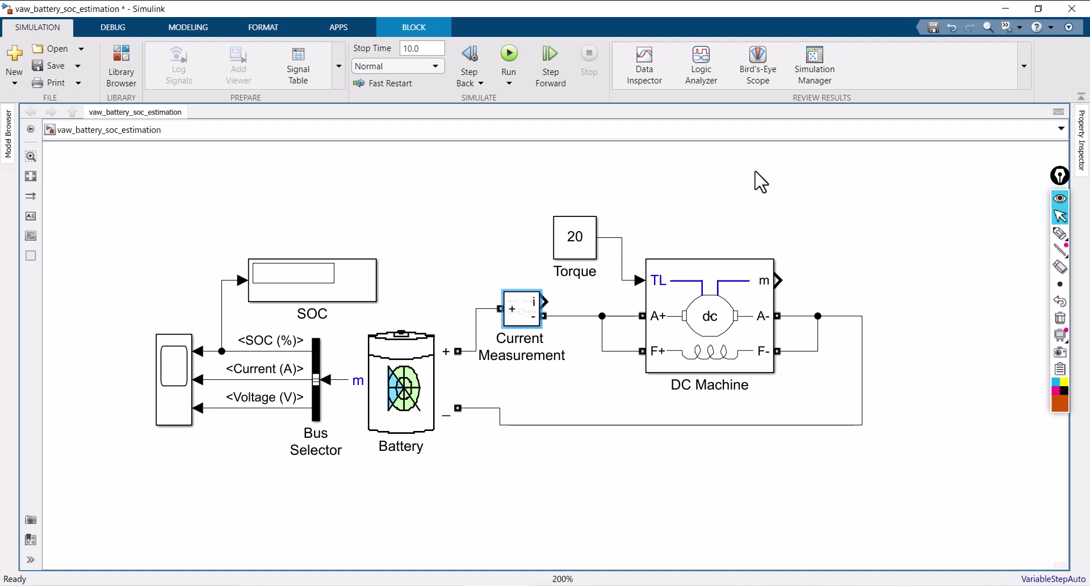
pyautogui.doubleClick(723, 190)
pyautogui.write('mat')
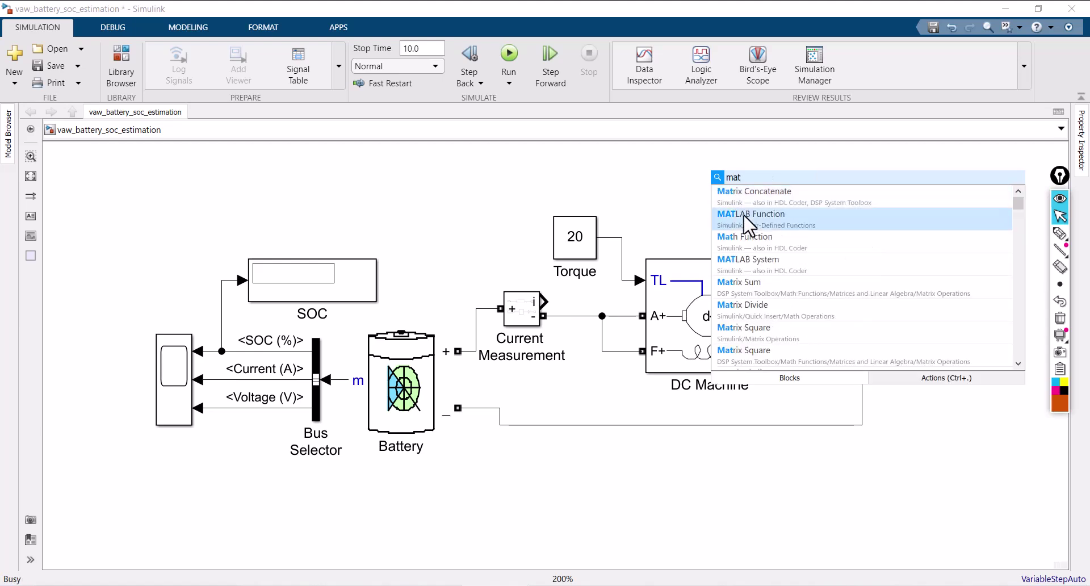
pyautogui.click(750, 224)
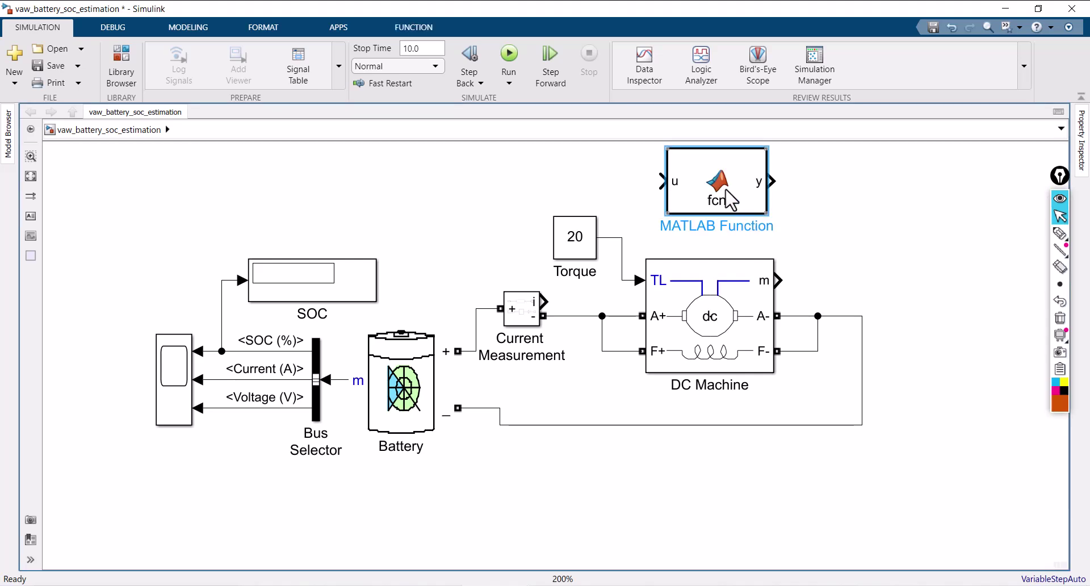
pyautogui.scroll(2, 727, 192)
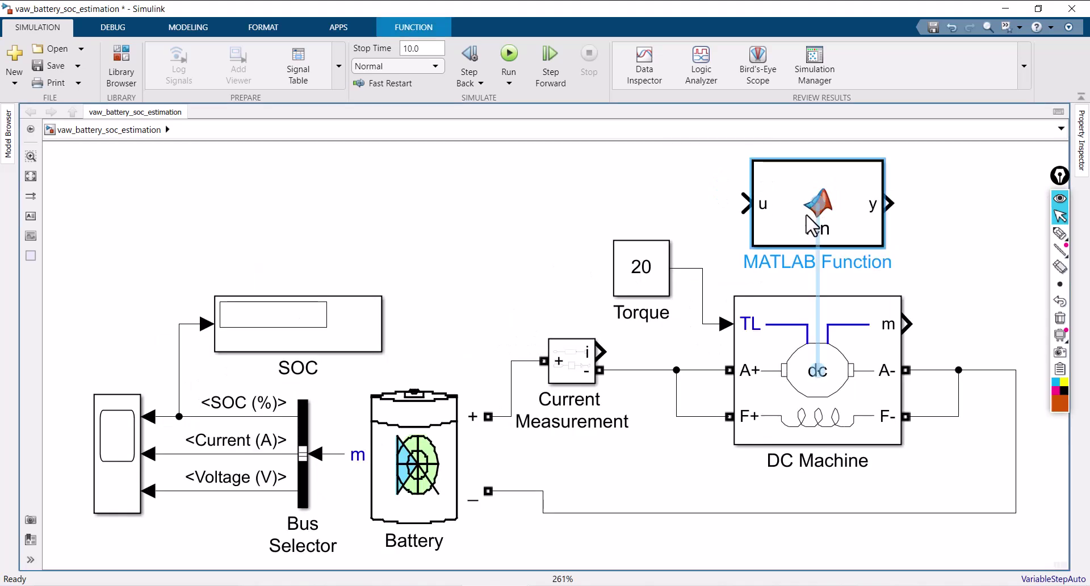
pyautogui.moveTo(812, 225); pyautogui.dragTo(812, 223)
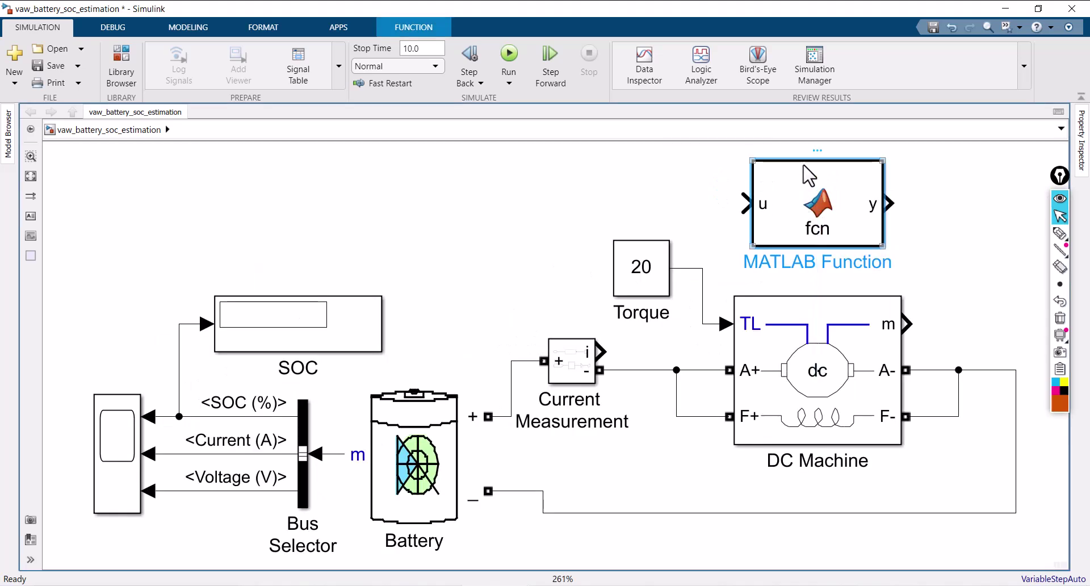
pyautogui.click(656, 188)
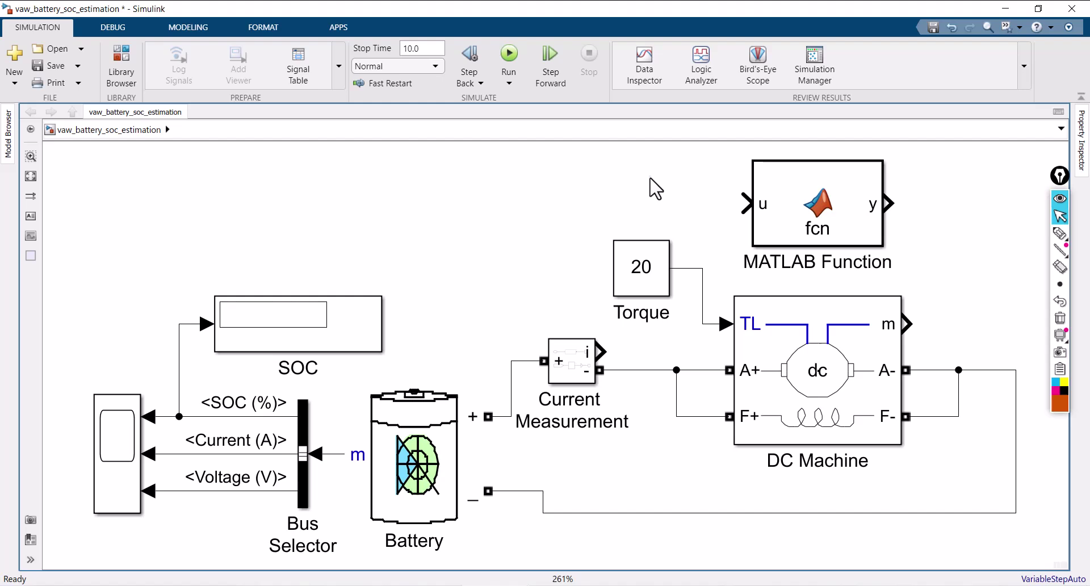
# Open the MATLAB Function block's code and insert a minus sign before u in the y = u assignment
pyautogui.click(816, 216)
pyautogui.doubleClick(815, 216)
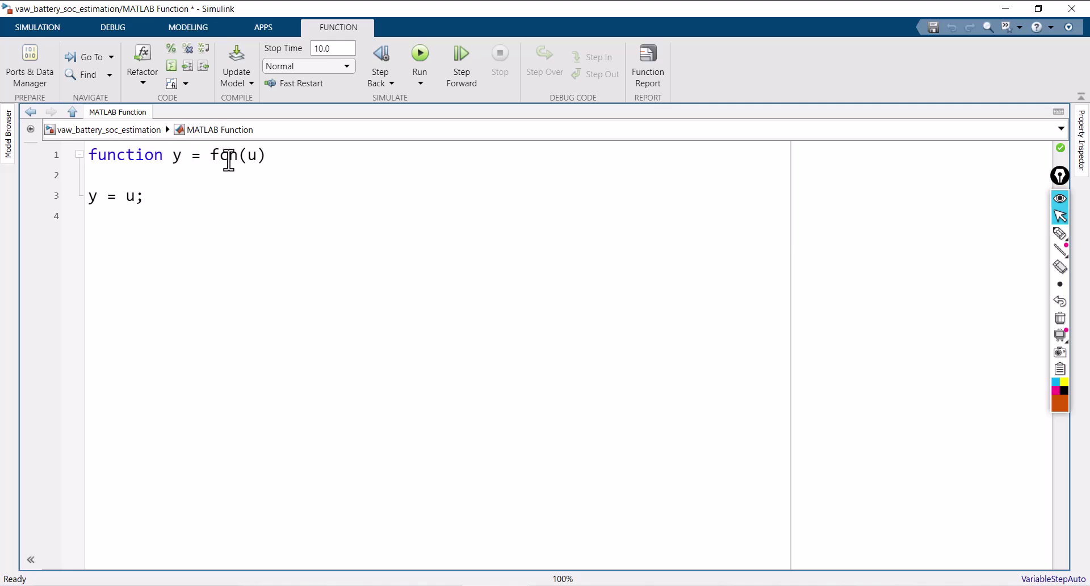
pyautogui.click(130, 197)
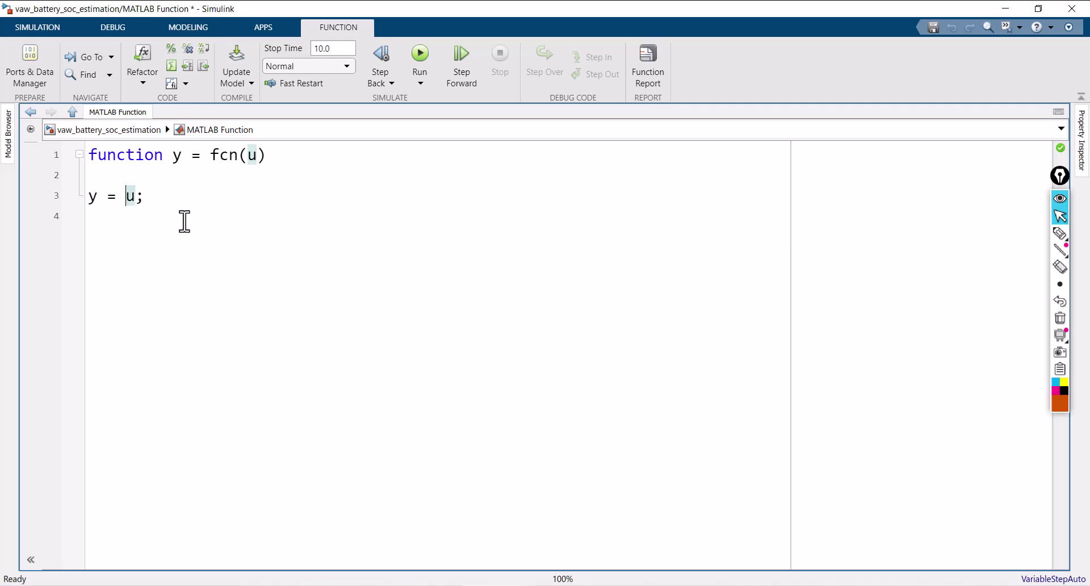
pyautogui.write('-')
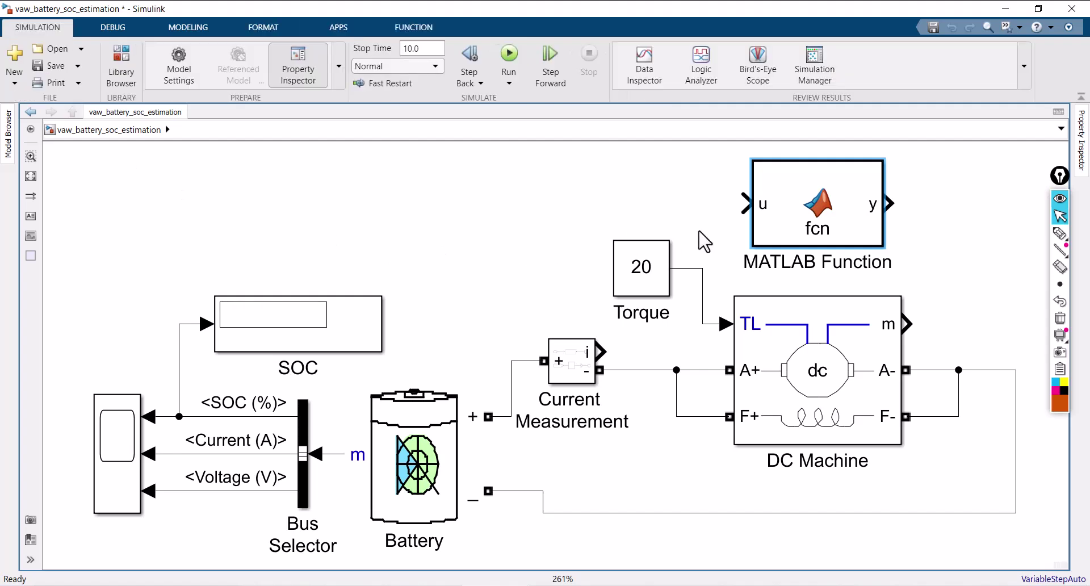
# Move the MATLAB Function block above the Torque block and connect the Current Measurement's i output to its u input
pyautogui.click(773, 217)
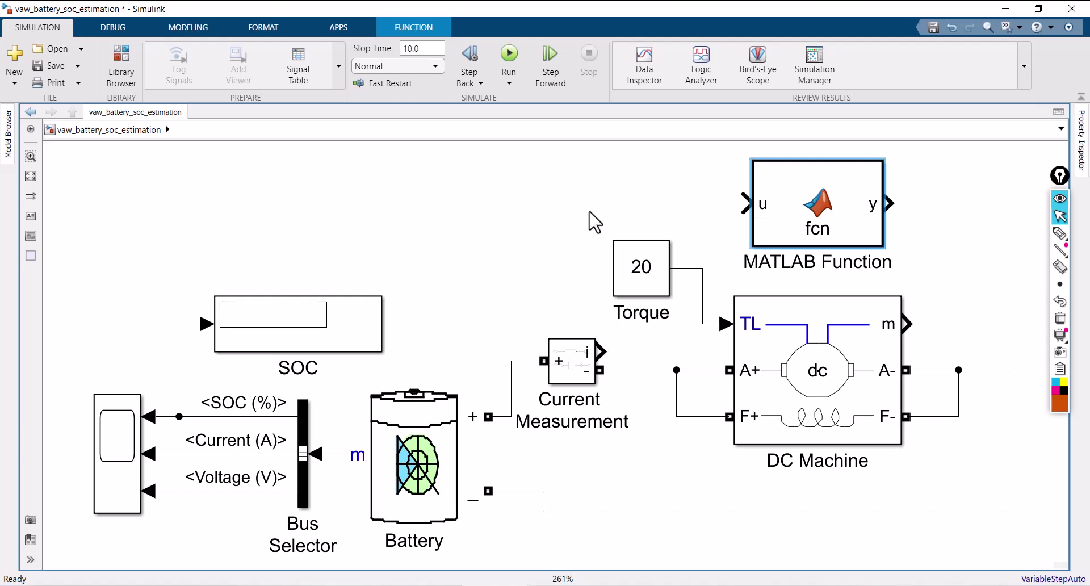
pyautogui.scroll(-3, 180, 441)
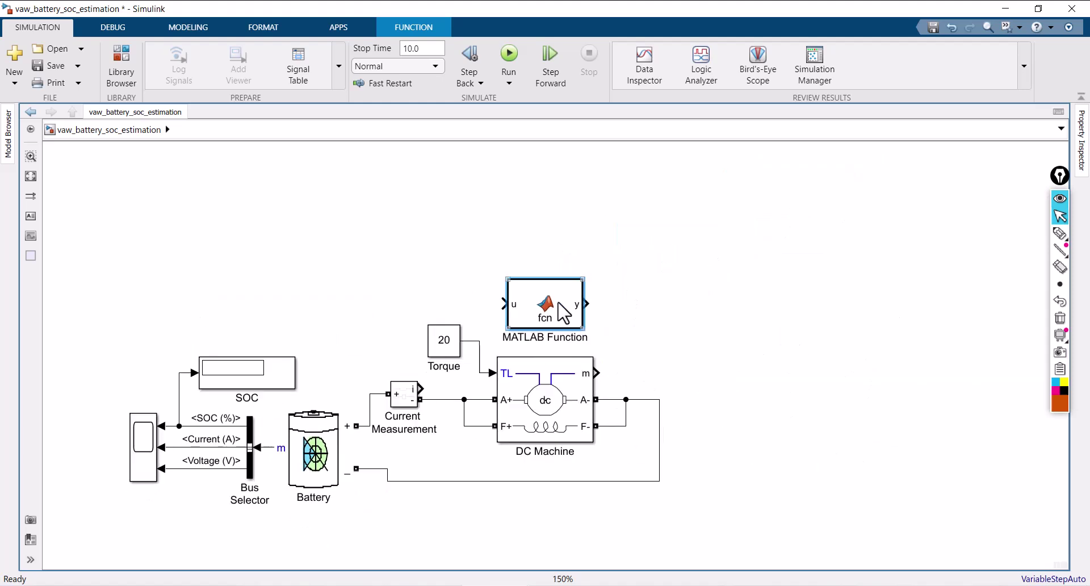
pyautogui.moveTo(557, 303); pyautogui.dragTo(525, 264)
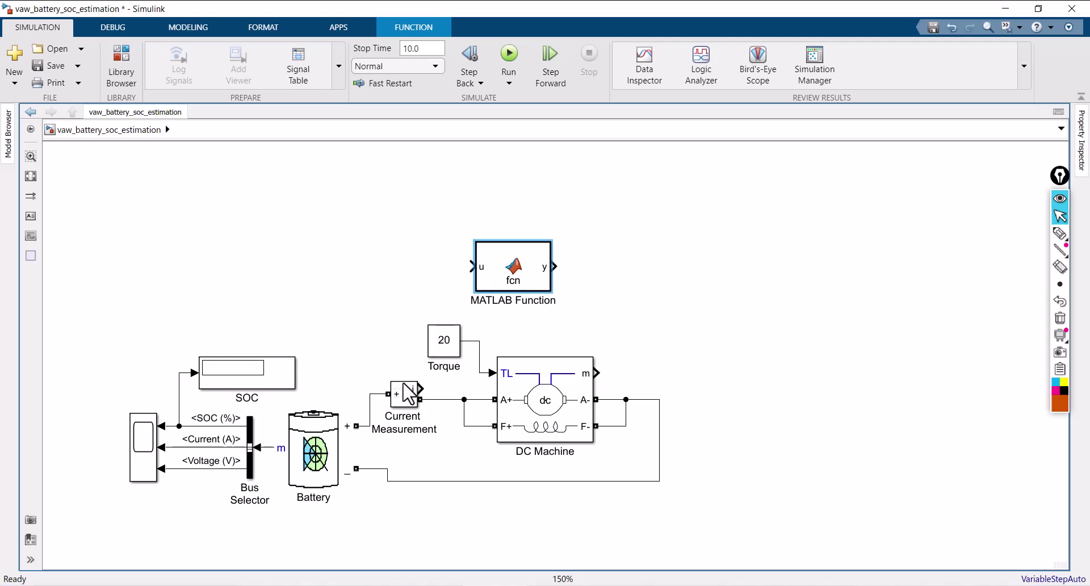
pyautogui.moveTo(404, 393)
pyautogui.mouseDown()
pyautogui.moveTo(430, 273)
pyautogui.moveTo(471, 266)
pyautogui.mouseUp()
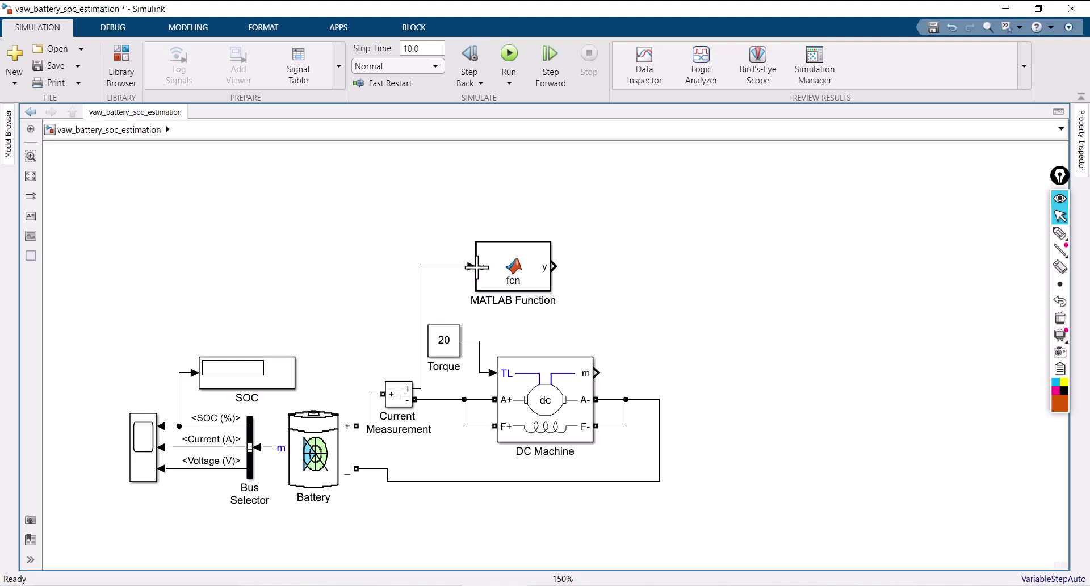
# Handwrite the example current 5A above the Current Measurement block with the annotation pen
pyautogui.click(517, 286)
pyautogui.click(1059, 234)
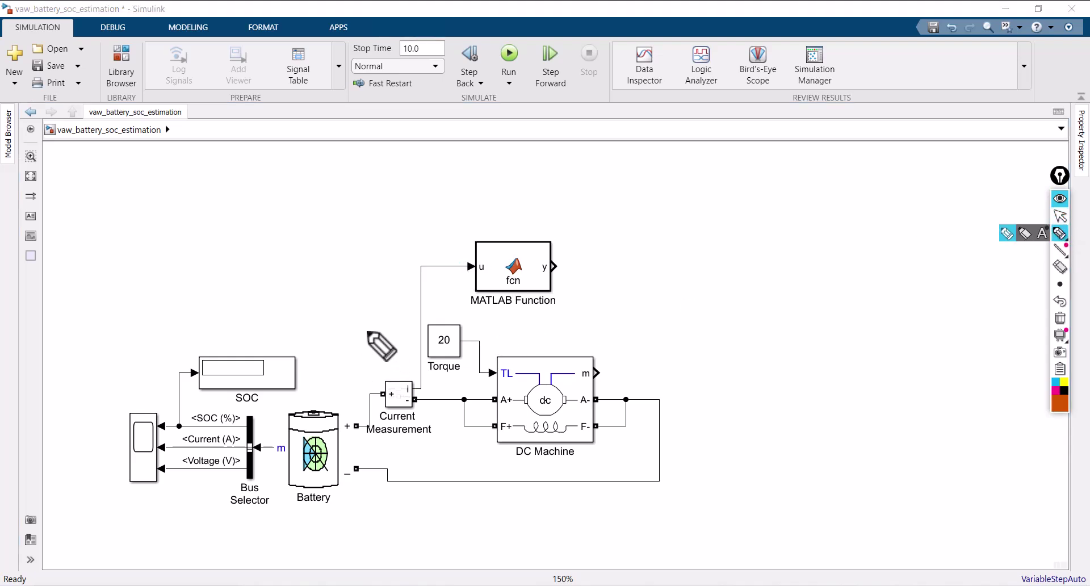
pyautogui.moveTo(379, 331)
pyautogui.mouseDown()
pyautogui.moveTo(365, 360)
pyautogui.moveTo(360, 344)
pyautogui.moveTo(404, 332)
pyautogui.mouseUp()
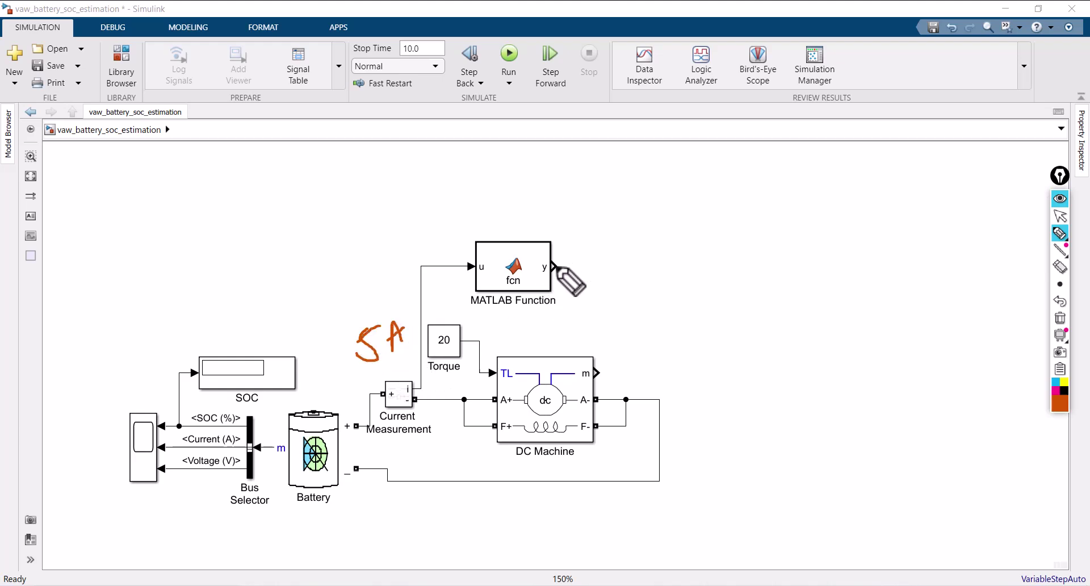
# Handwrite an output line and the example current −5A beside the MATLAB Function block, and clear all pen annotations
pyautogui.moveTo(555, 266); pyautogui.dragTo(620, 266)
pyautogui.moveTo(573, 224)
pyautogui.mouseDown()
pyautogui.moveTo(605, 224)
pyautogui.moveTo(618, 201)
pyautogui.moveTo(634, 220)
pyautogui.mouseUp()
pyautogui.moveTo(617, 211); pyautogui.dragTo(639, 205)
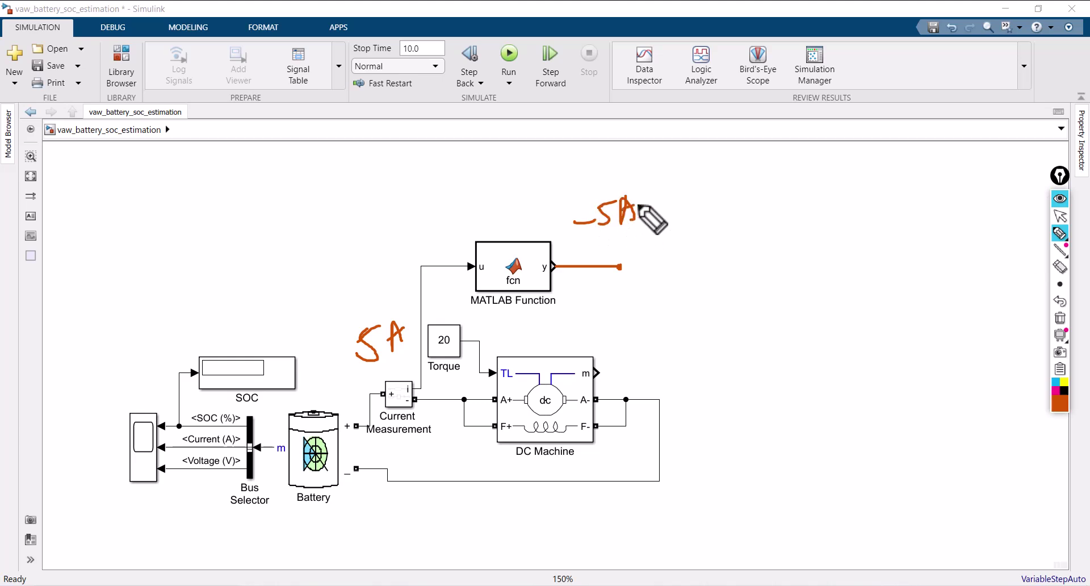
pyautogui.click(1060, 318)
pyautogui.click(1060, 215)
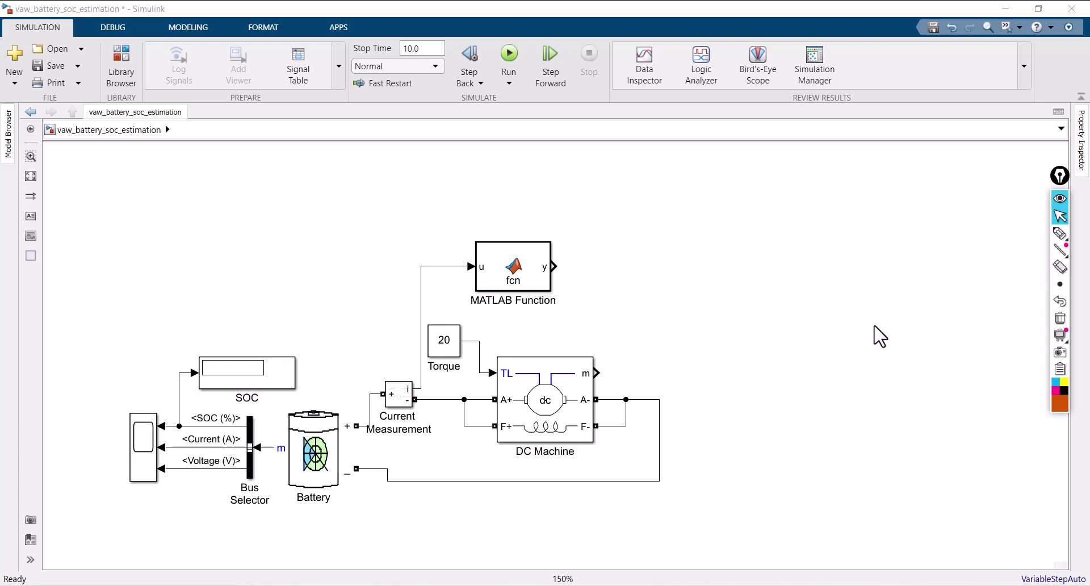
# Check the SOC equation in PowerPoint, and in Simulink add a Divide block with its × input fed by the MATLAB Function's y output
pyautogui.hotkey('alt', 'Tab')
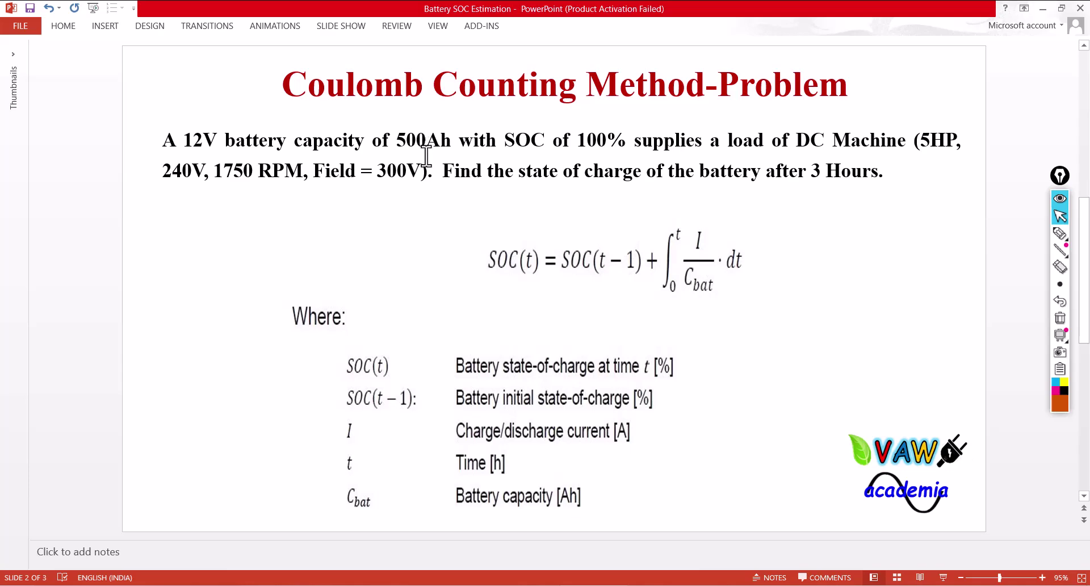
pyautogui.moveTo(528, 579)
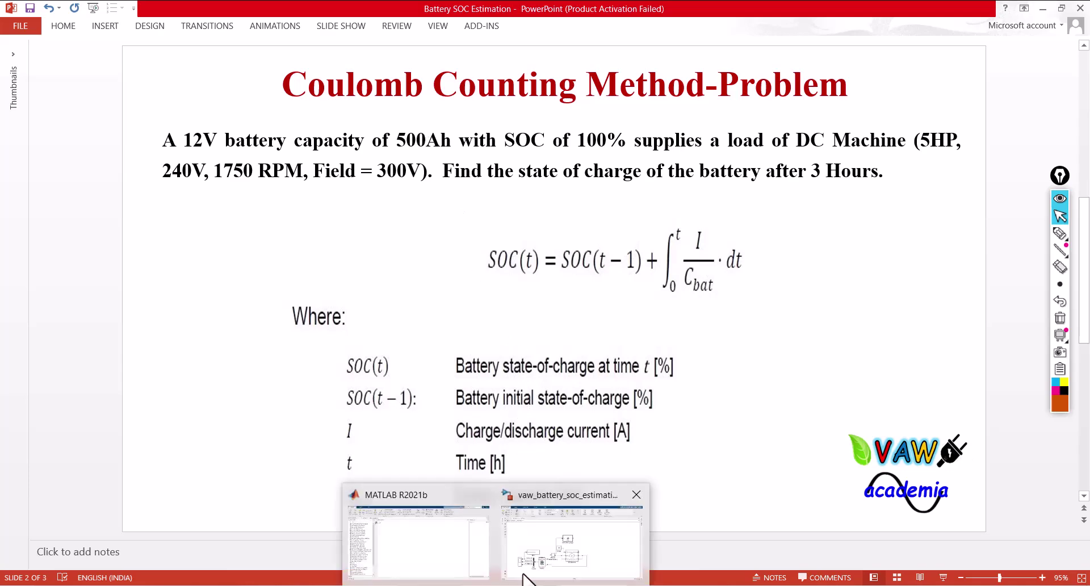
pyautogui.click(567, 545)
pyautogui.doubleClick(618, 253)
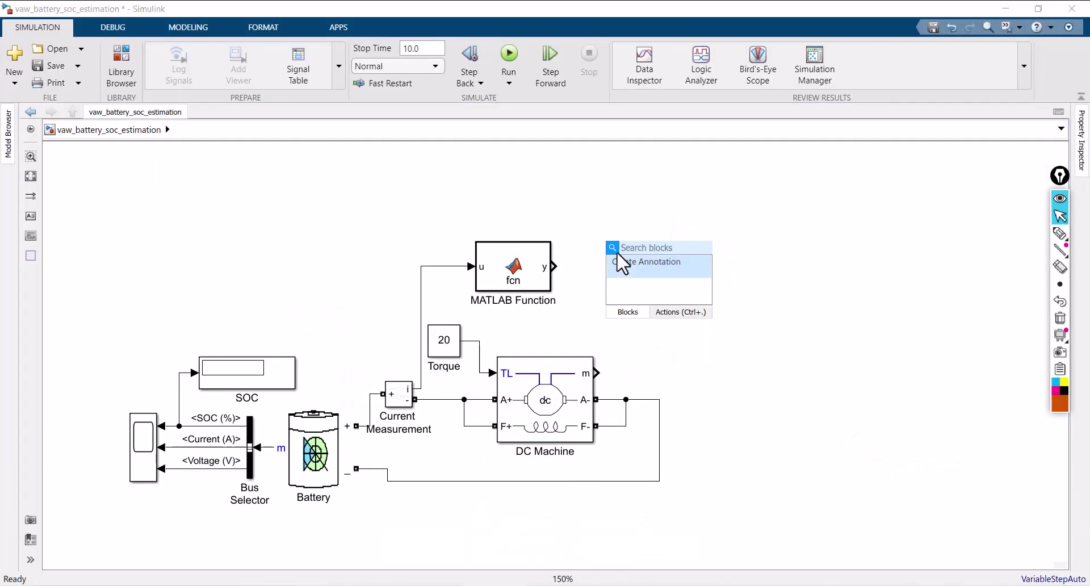
pyautogui.write('div')
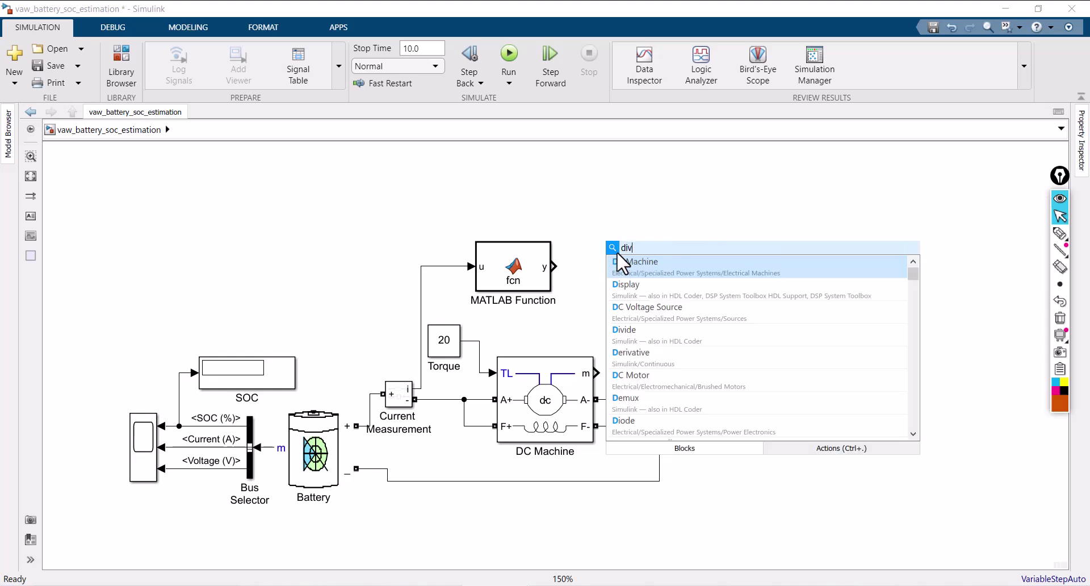
pyautogui.write('i')
pyautogui.press('Return')
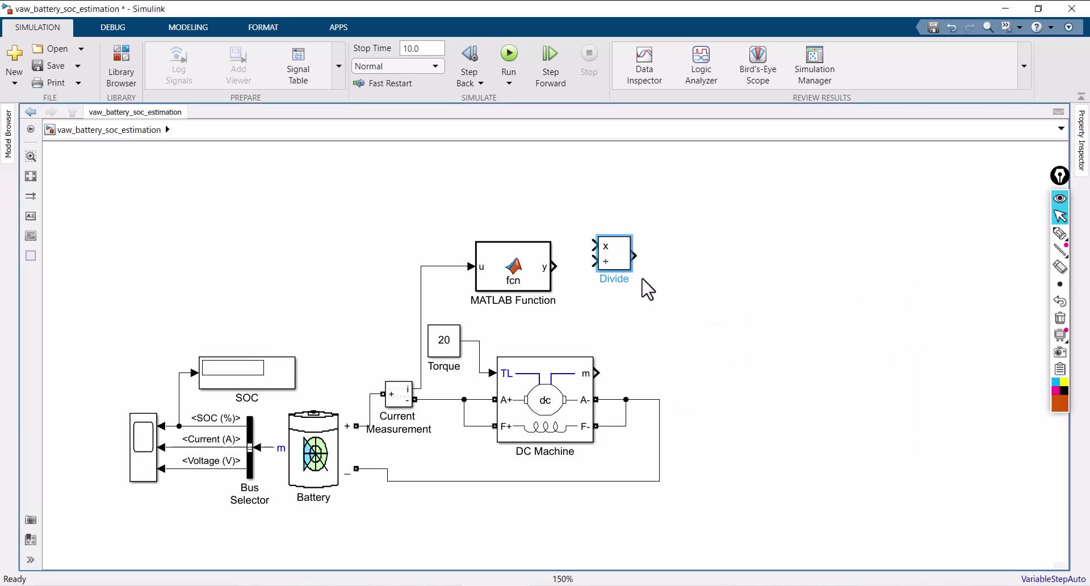
pyautogui.click(597, 271)
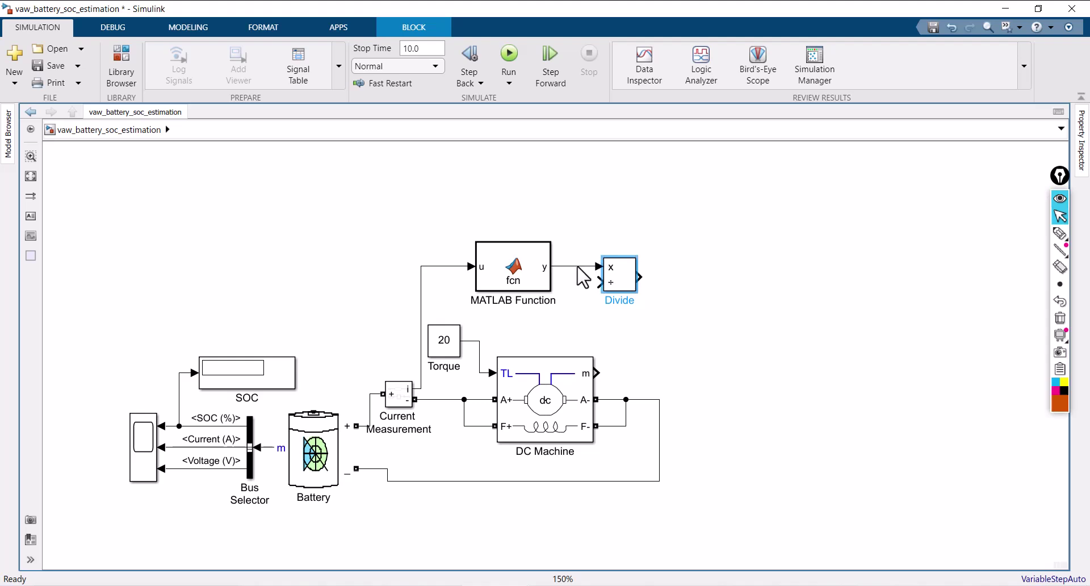
# Add a Constant block below the Divide block and name it Battery Capacity
pyautogui.doubleClick(606, 323)
pyautogui.write('const')
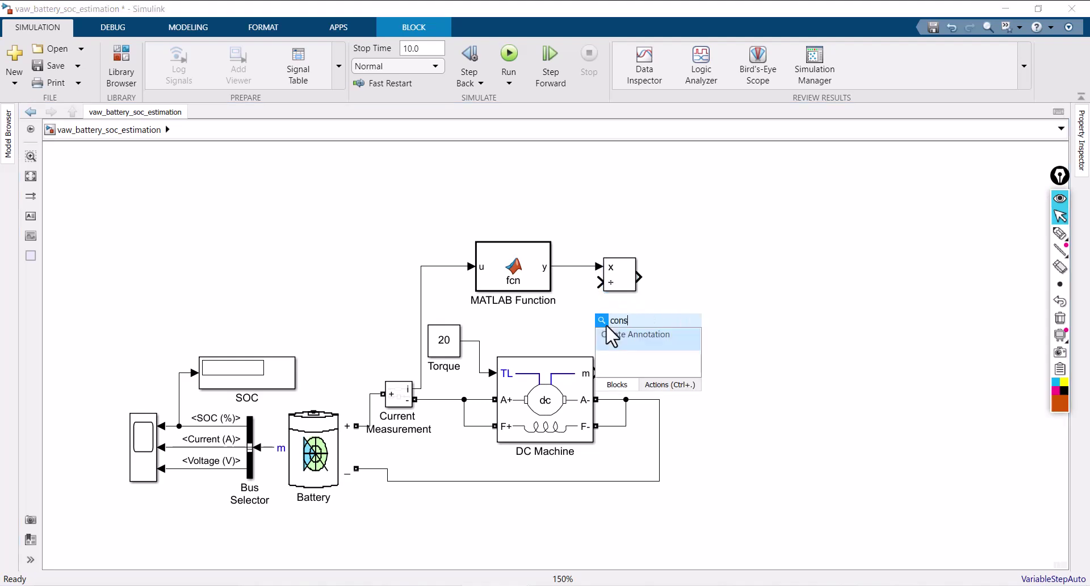
pyautogui.press('Return')
pyautogui.click(624, 350)
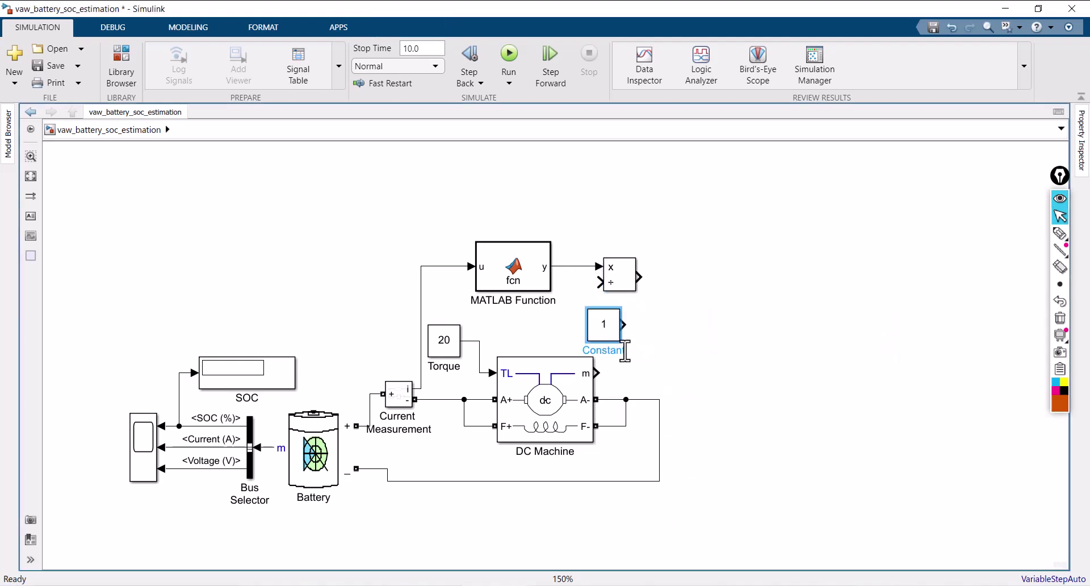
pyautogui.click(625, 350)
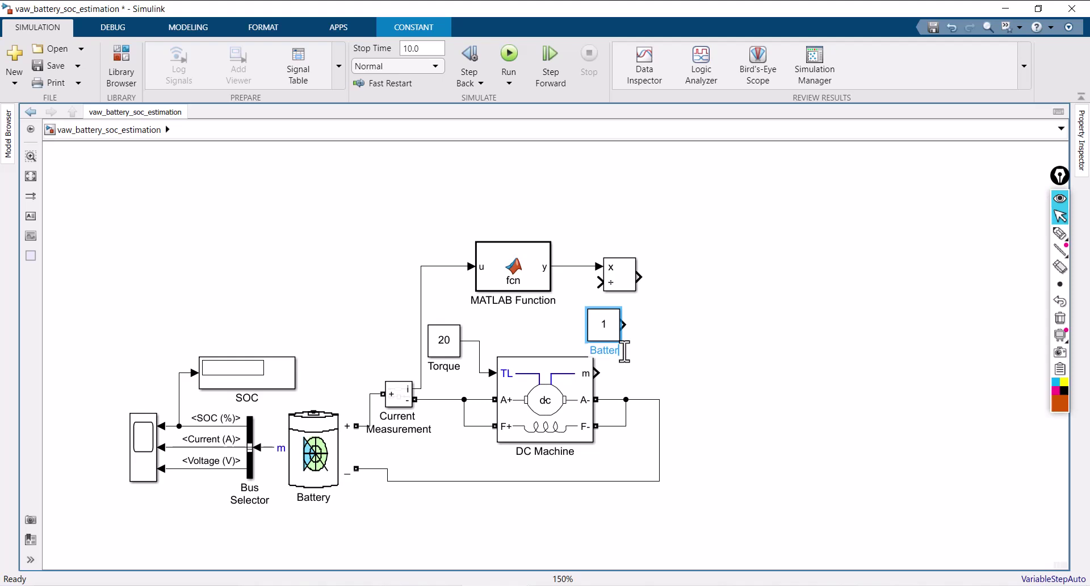
pyautogui.write('Battery Capacity')
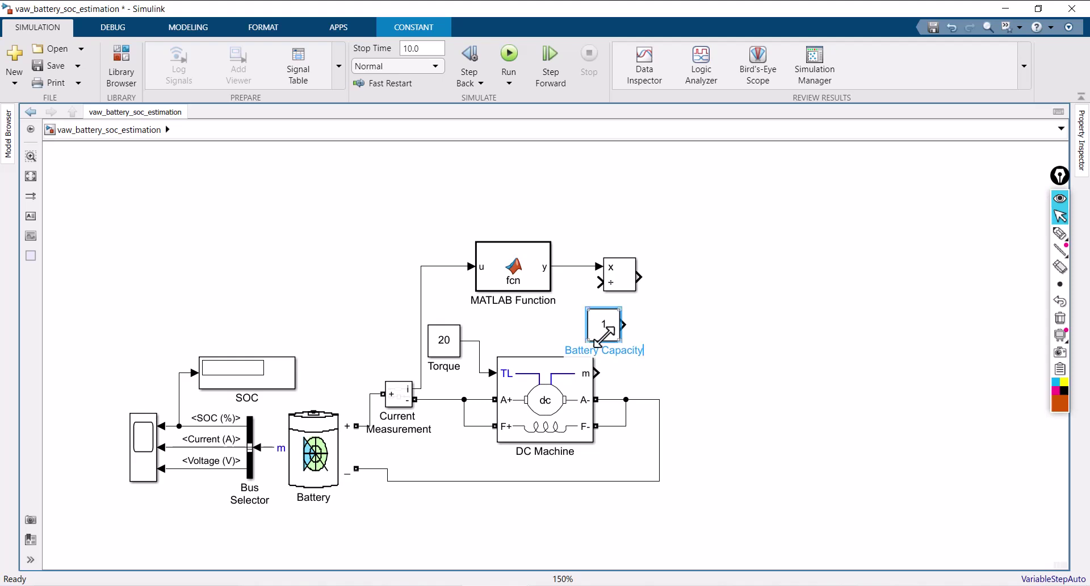
# Set the constant value of the Battery Capacity block to 500
pyautogui.click(614, 330)
pyautogui.doubleClick(616, 332)
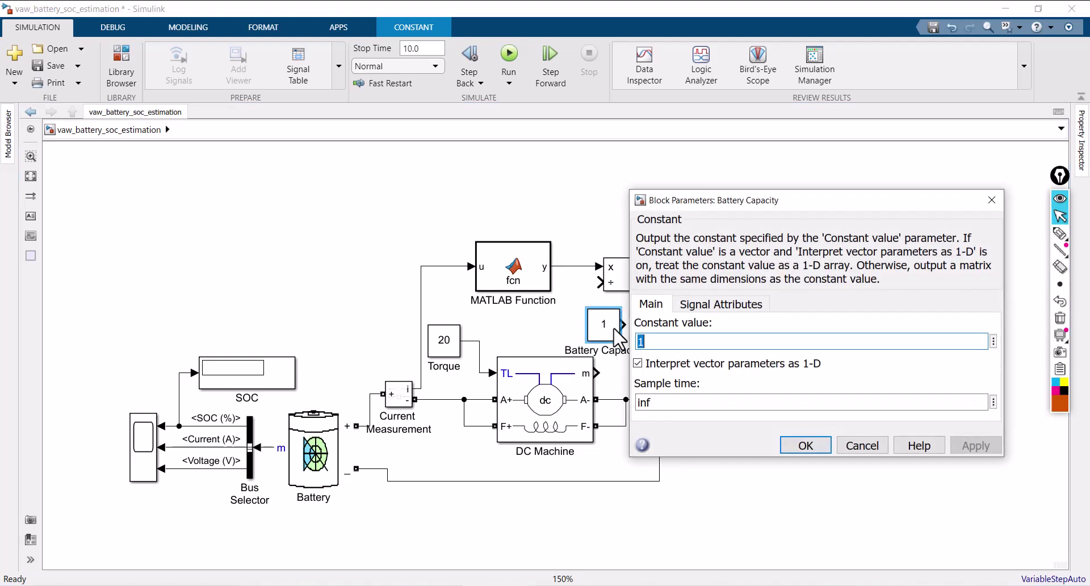
pyautogui.write('500')
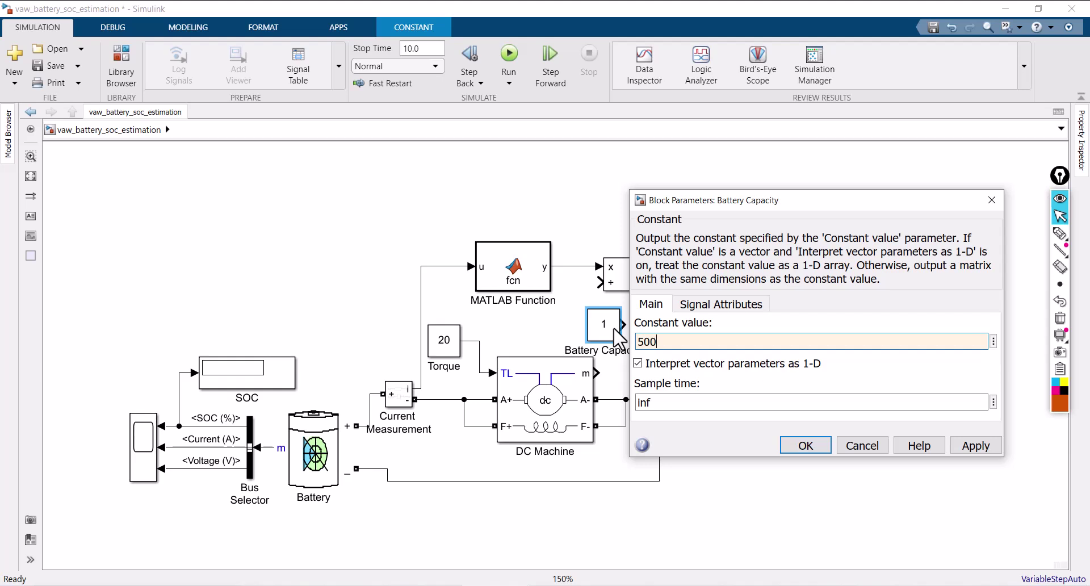
pyautogui.click(805, 445)
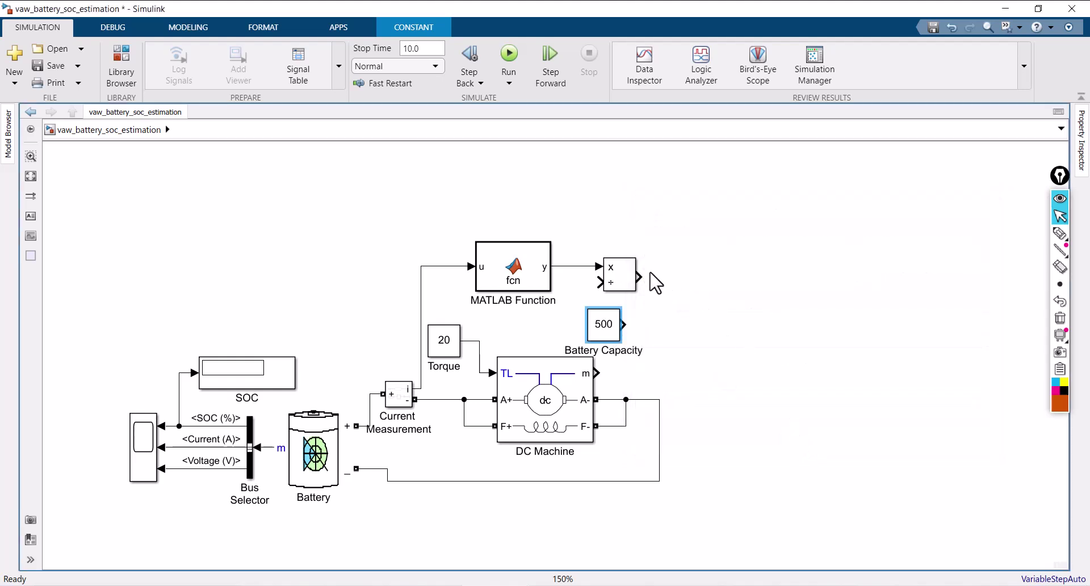
# Space out the MATLAB Function, Torque and Divide blocks and connect Battery Capacity to the Divide block's ÷ input
pyautogui.moveTo(536, 273); pyautogui.dragTo(538, 242)
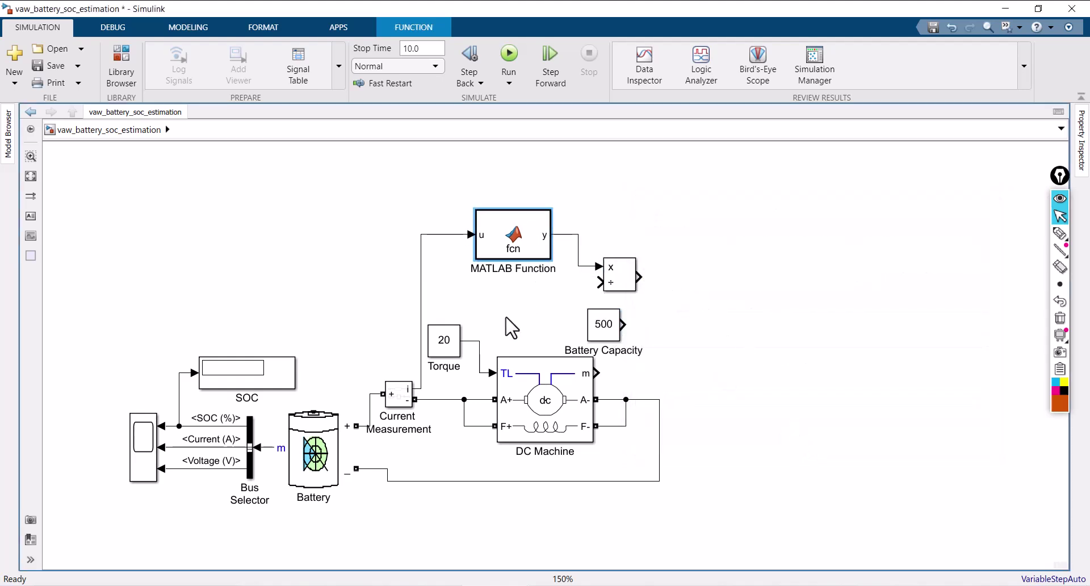
pyautogui.moveTo(452, 348); pyautogui.dragTo(463, 359)
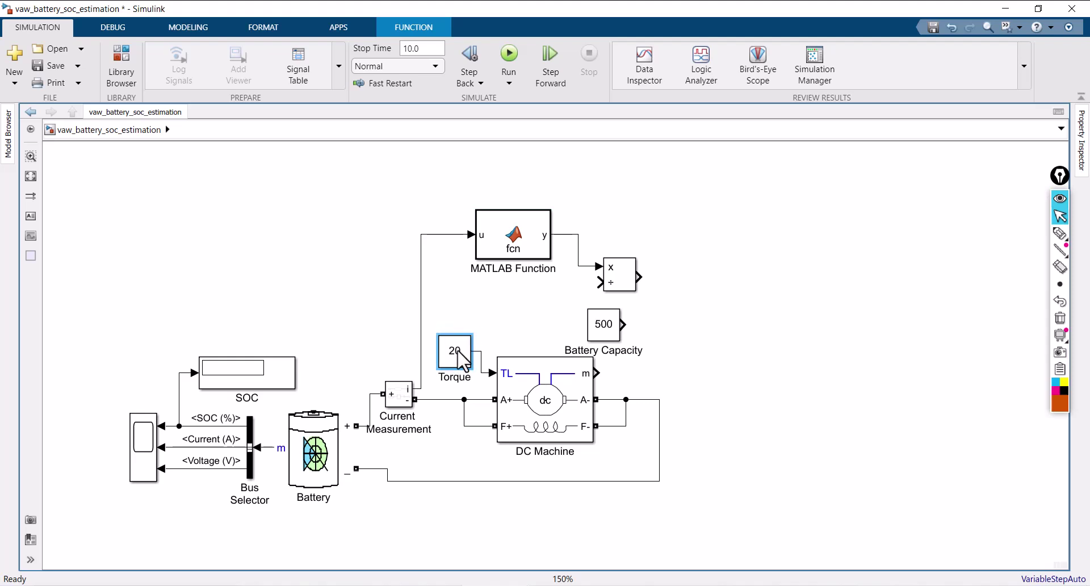
pyautogui.moveTo(622, 282); pyautogui.dragTo(654, 250)
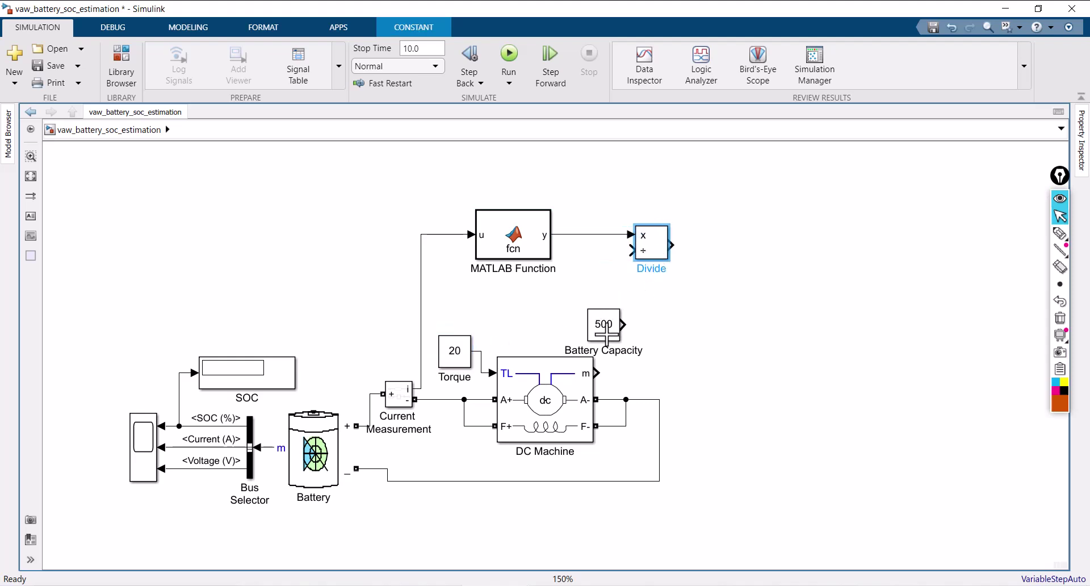
pyautogui.moveTo(607, 335)
pyautogui.mouseDown()
pyautogui.moveTo(530, 306)
pyautogui.moveTo(622, 261)
pyautogui.mouseUp()
pyautogui.click(646, 306)
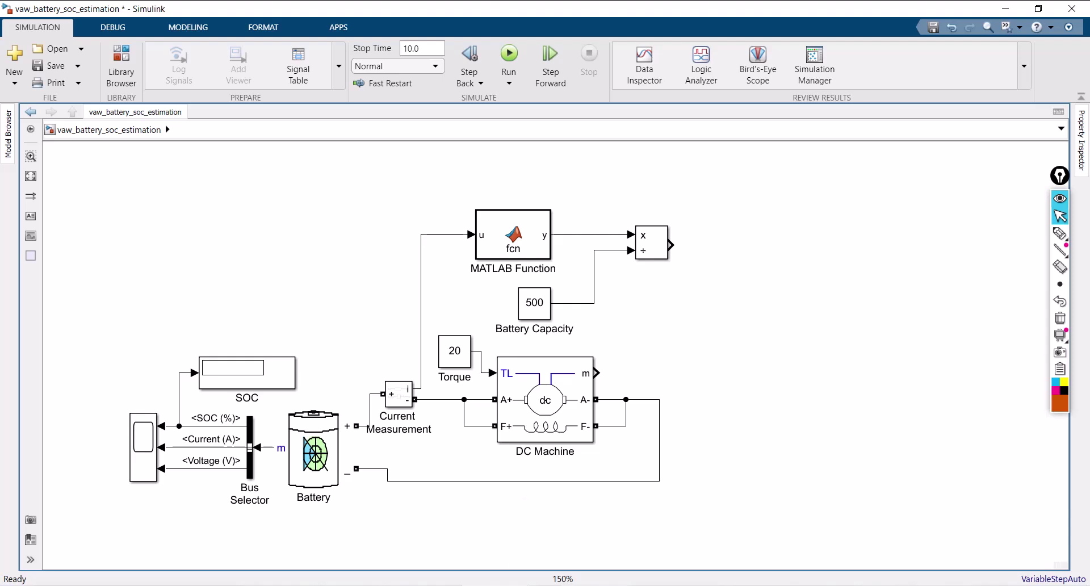
# Recheck the SOC equation in PowerPoint and add a Gain block beside the Divide block in Simulink
pyautogui.click(594, 585)
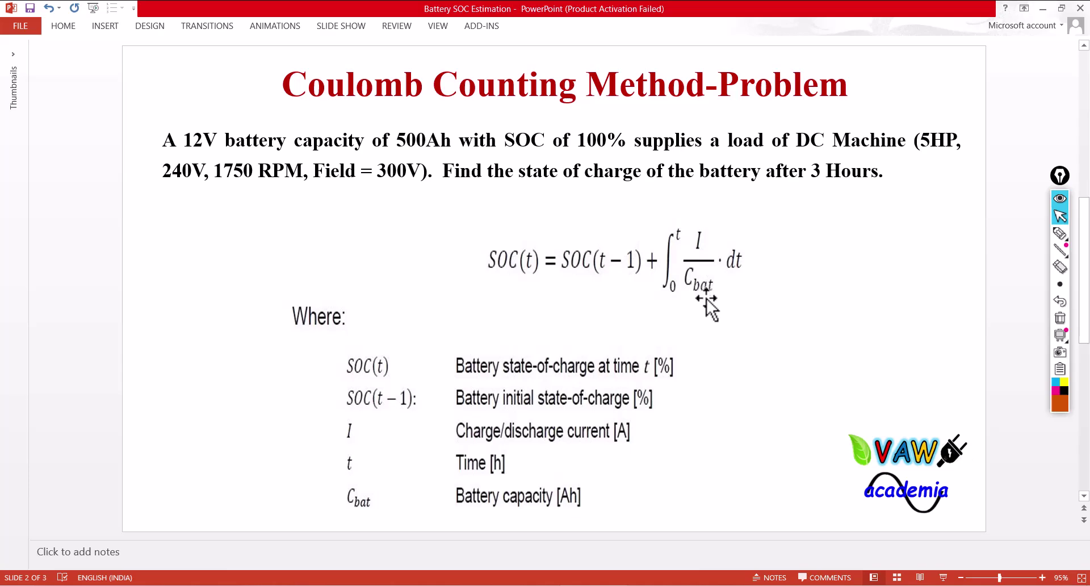
pyautogui.click(550, 562)
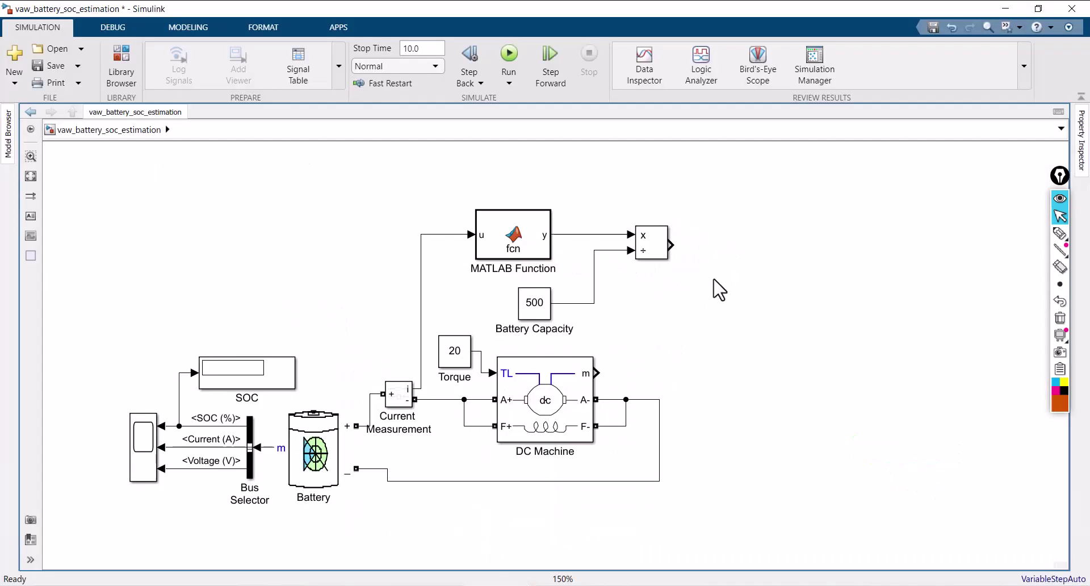
pyautogui.doubleClick(715, 272)
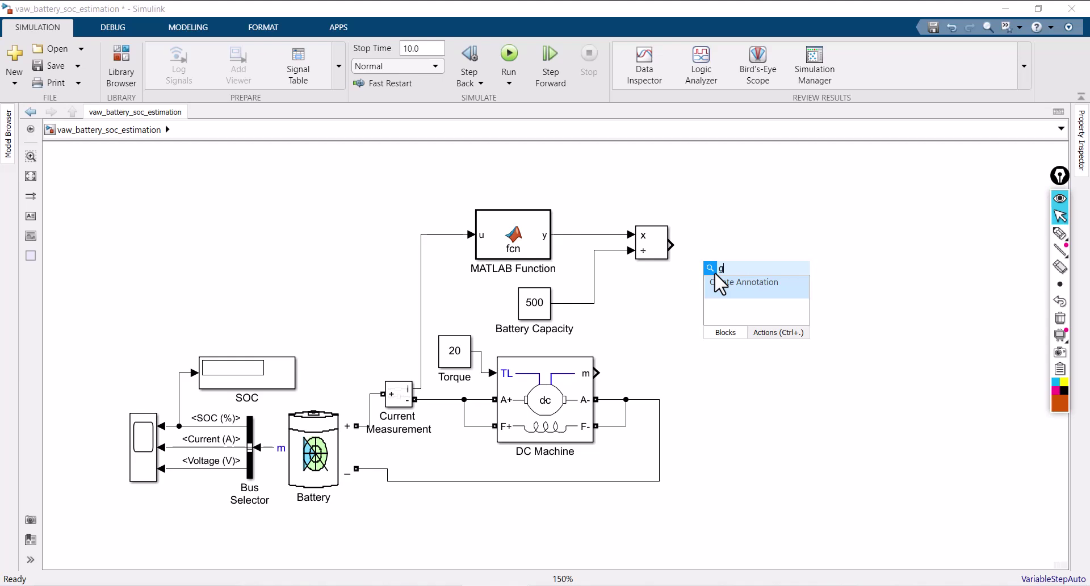
pyautogui.write('gain')
pyautogui.click(724, 296)
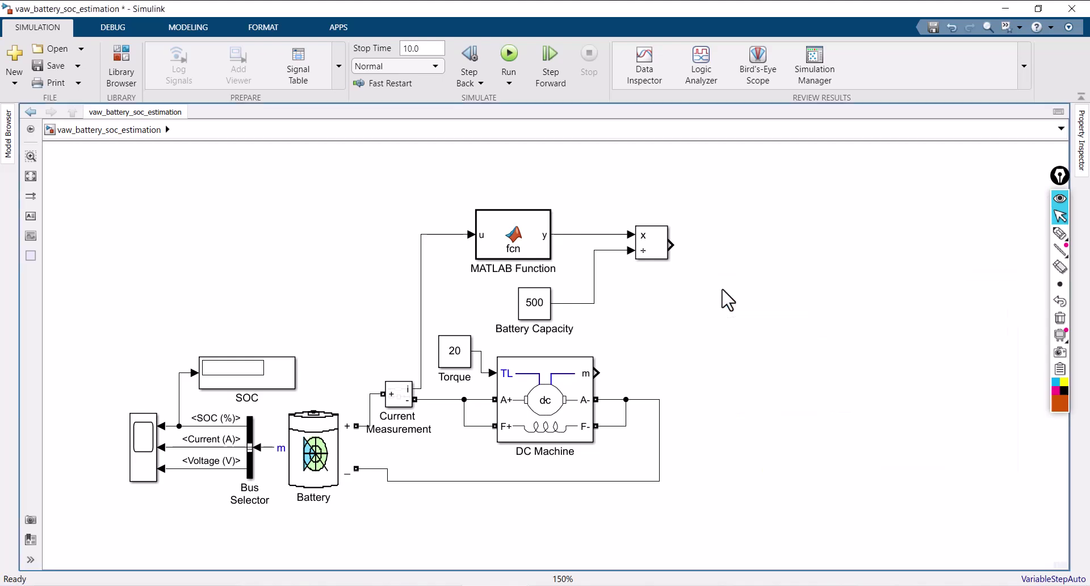
pyautogui.click(711, 272)
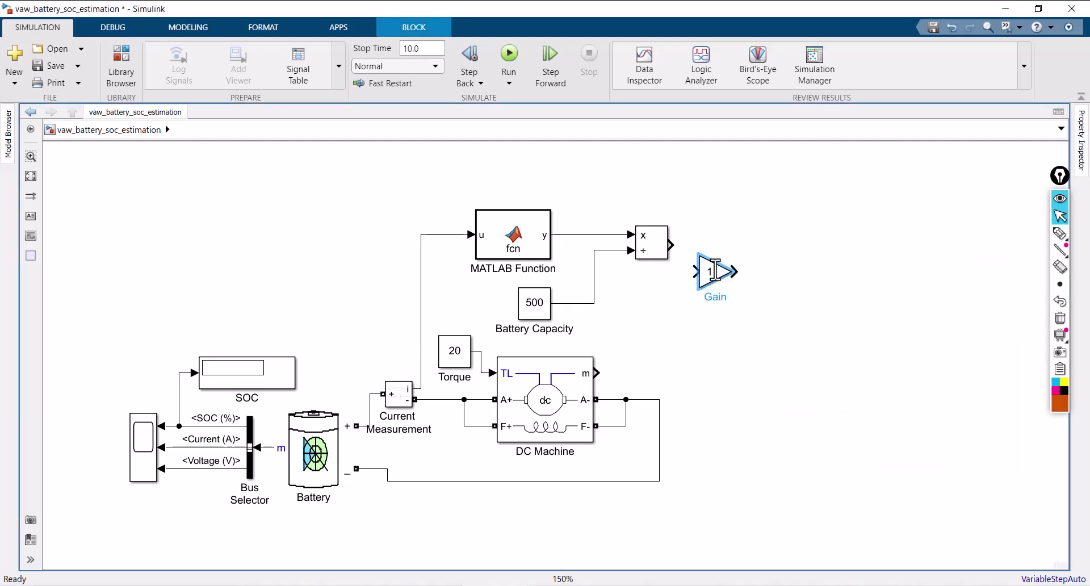
# Set the gain to 1/3600 and connect the enlarged Gain block to the Divide block's output
pyautogui.doubleClick(713, 271)
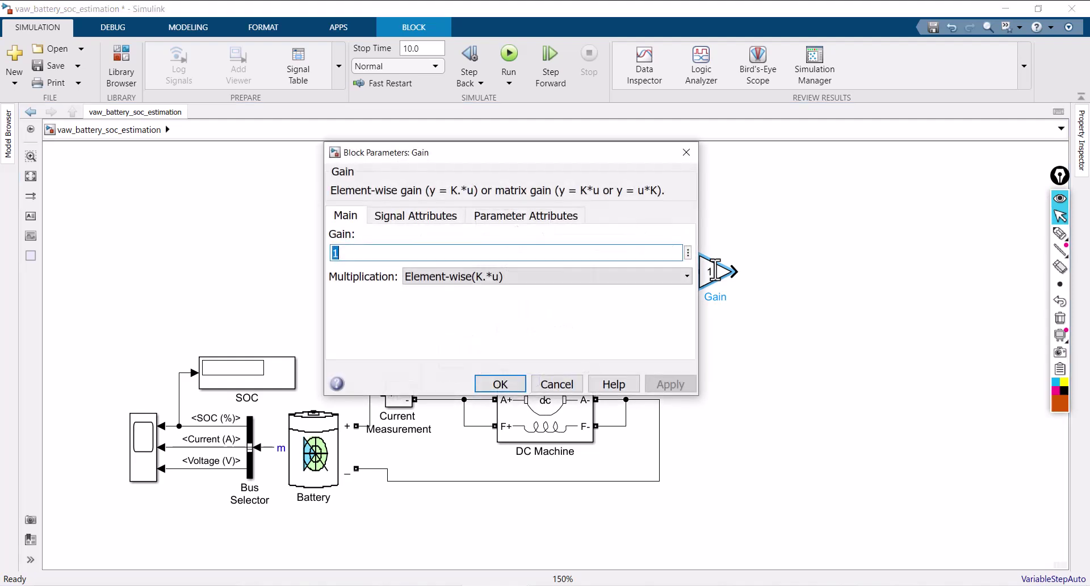
pyautogui.write('1/3600')
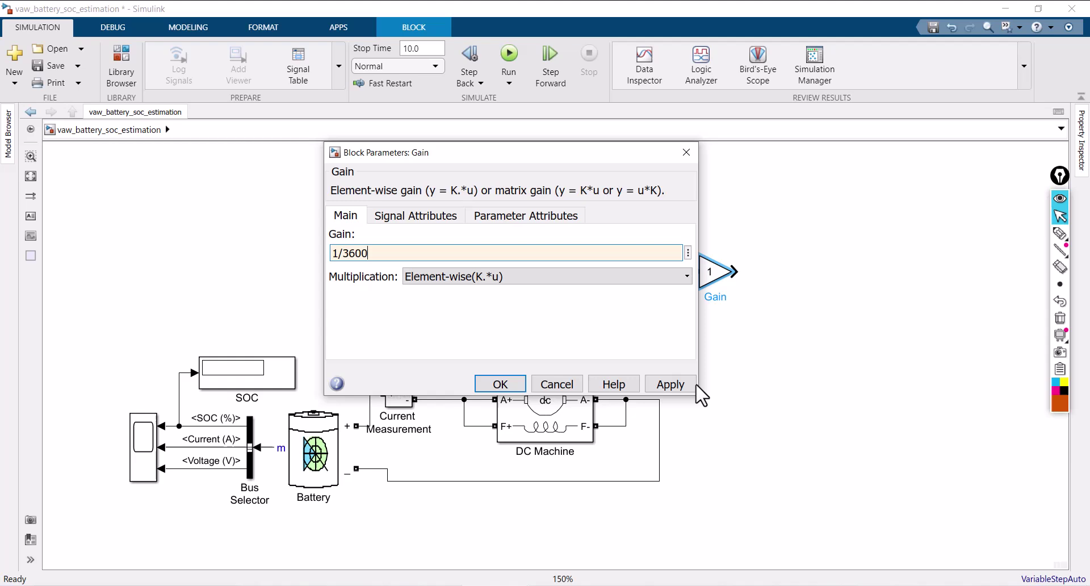
pyautogui.click(669, 385)
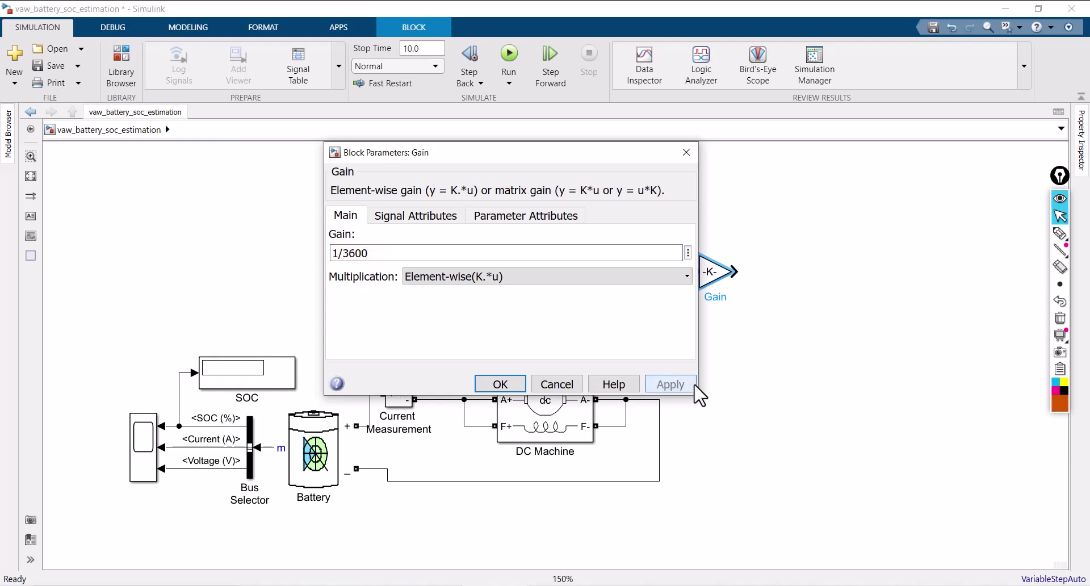
pyautogui.click(514, 384)
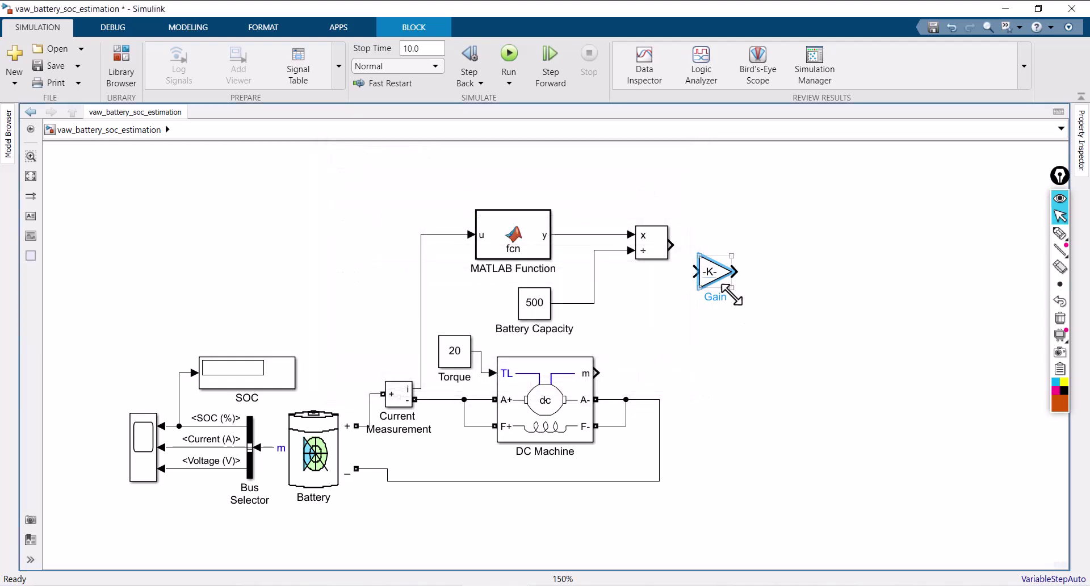
pyautogui.moveTo(734, 291); pyautogui.dragTo(724, 246)
pyautogui.click(740, 318)
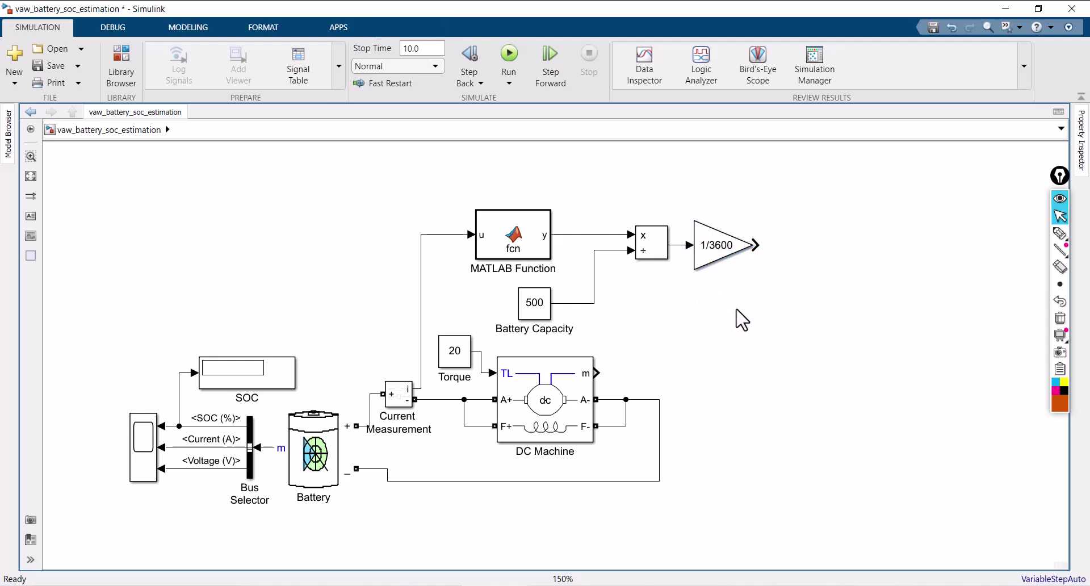
# Outline the integral term of the SOC equation on the PowerPoint slide, clear the annotation and return to Simulink
pyautogui.hotkey('alt', 'Tab')
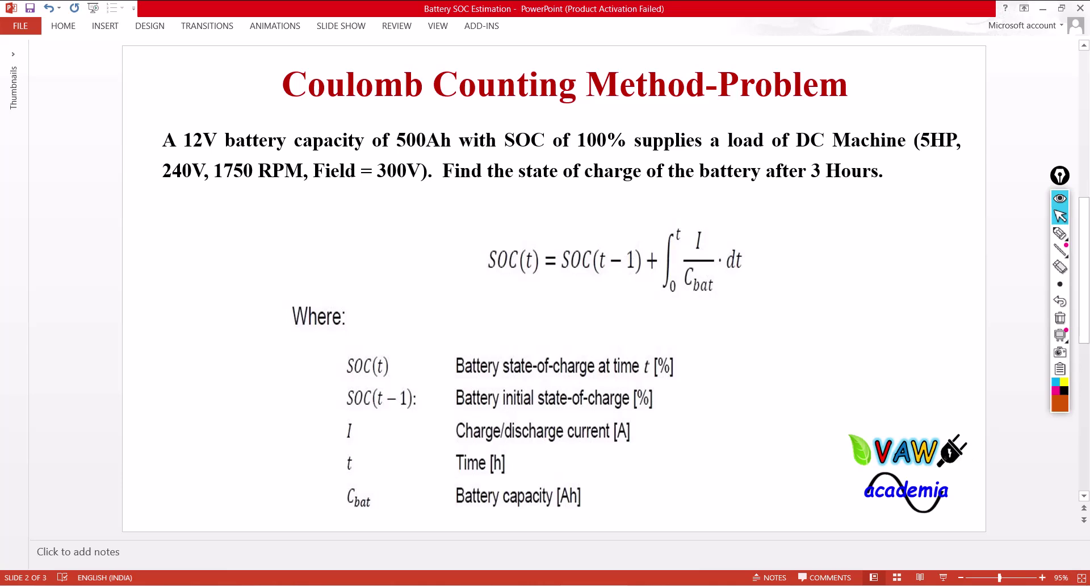
pyautogui.click(1059, 233)
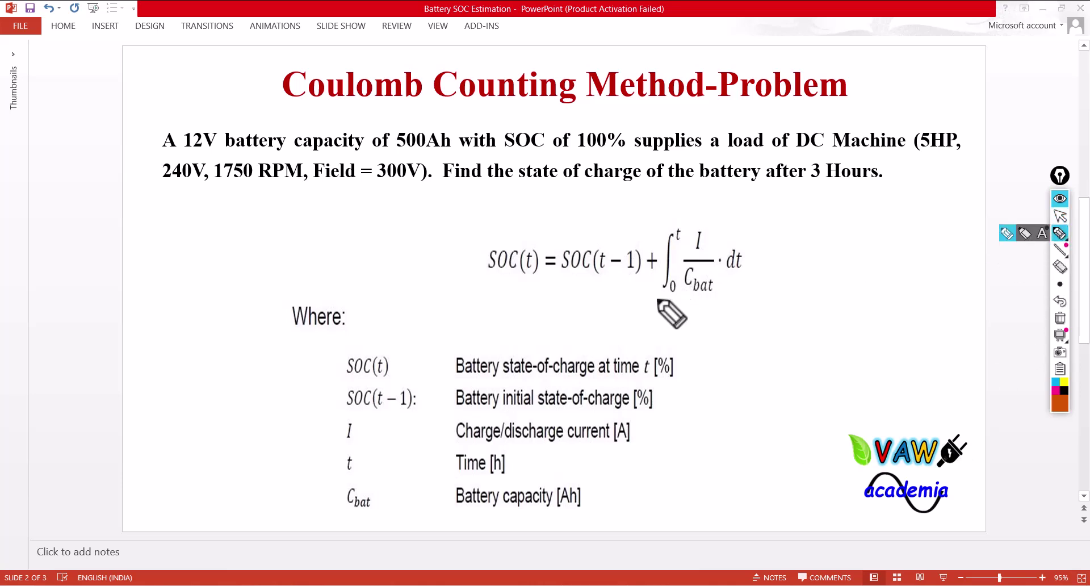
pyautogui.moveTo(658, 300)
pyautogui.mouseDown()
pyautogui.moveTo(658, 210)
pyautogui.moveTo(745, 210)
pyautogui.moveTo(746, 288)
pyautogui.moveTo(666, 303)
pyautogui.mouseUp()
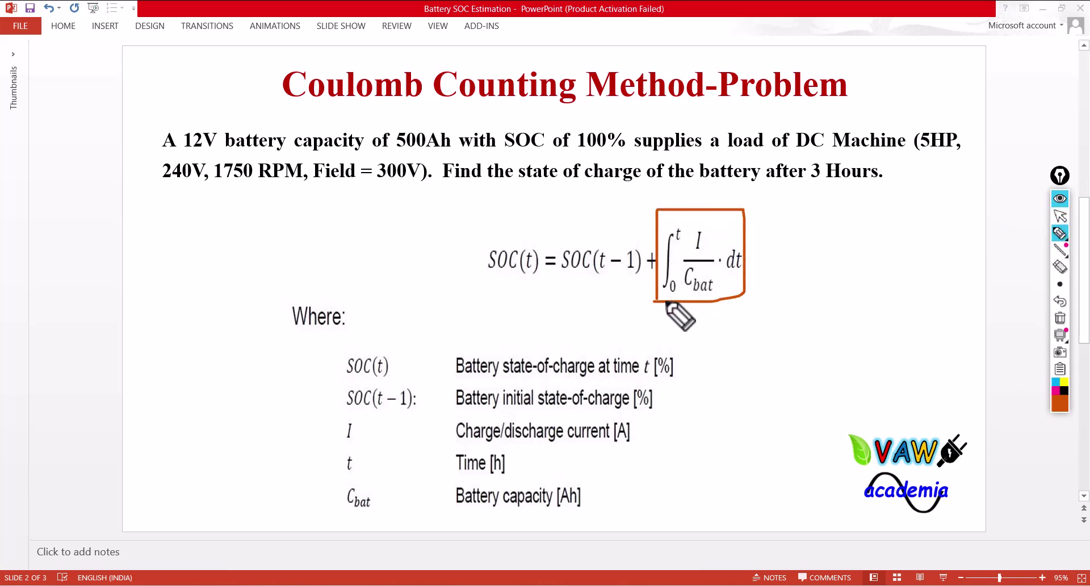
pyautogui.click(1060, 318)
pyautogui.click(1060, 215)
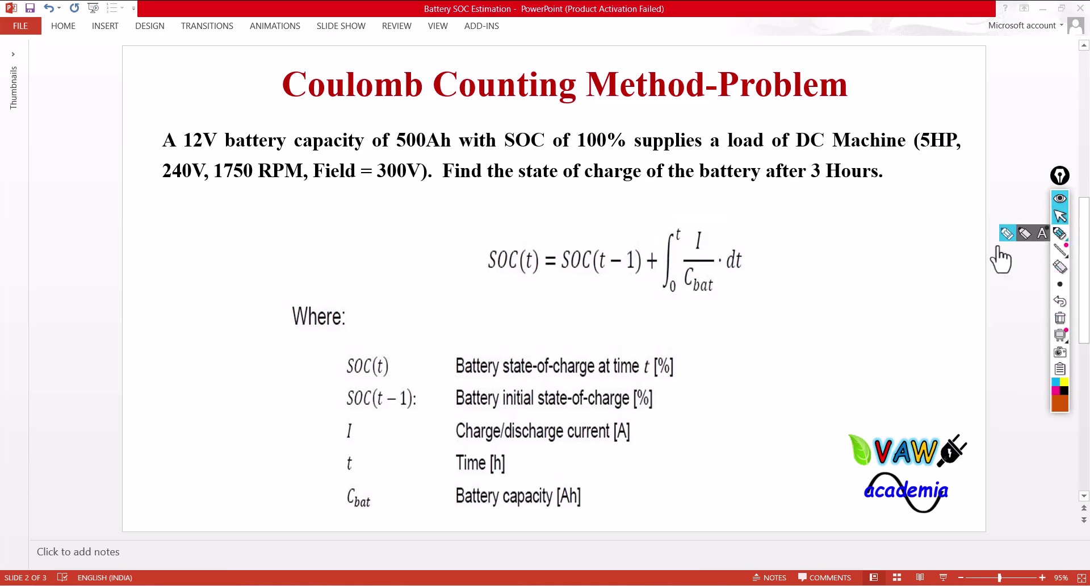
pyautogui.moveTo(499, 582)
pyautogui.click(530, 568)
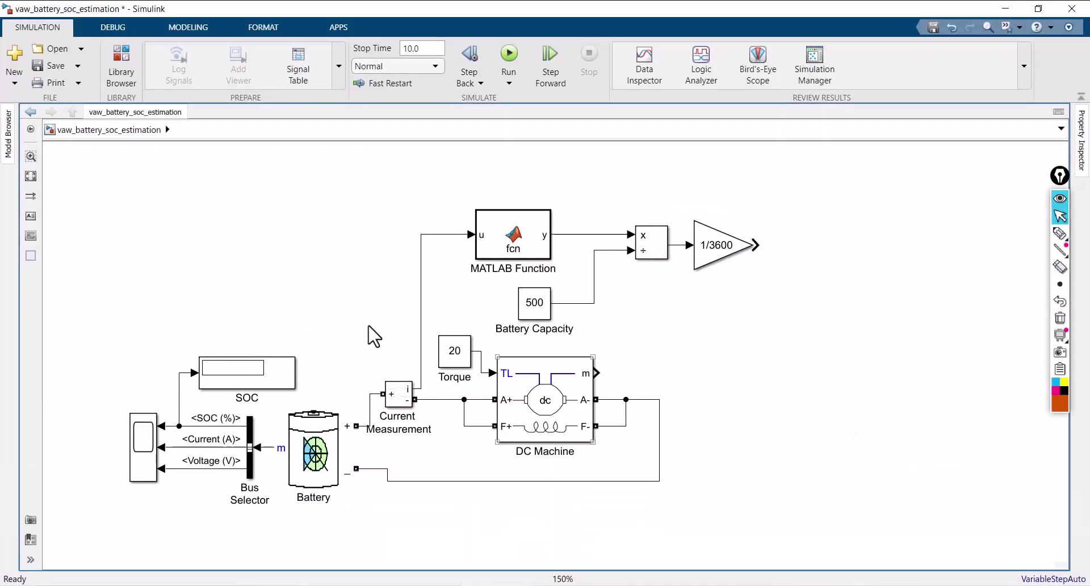
# Add an Integrator block beside the 1/3600 Gain block and connect it to the gain's output
pyautogui.scroll(-1, 323, 330)
pyautogui.doubleClick(745, 253)
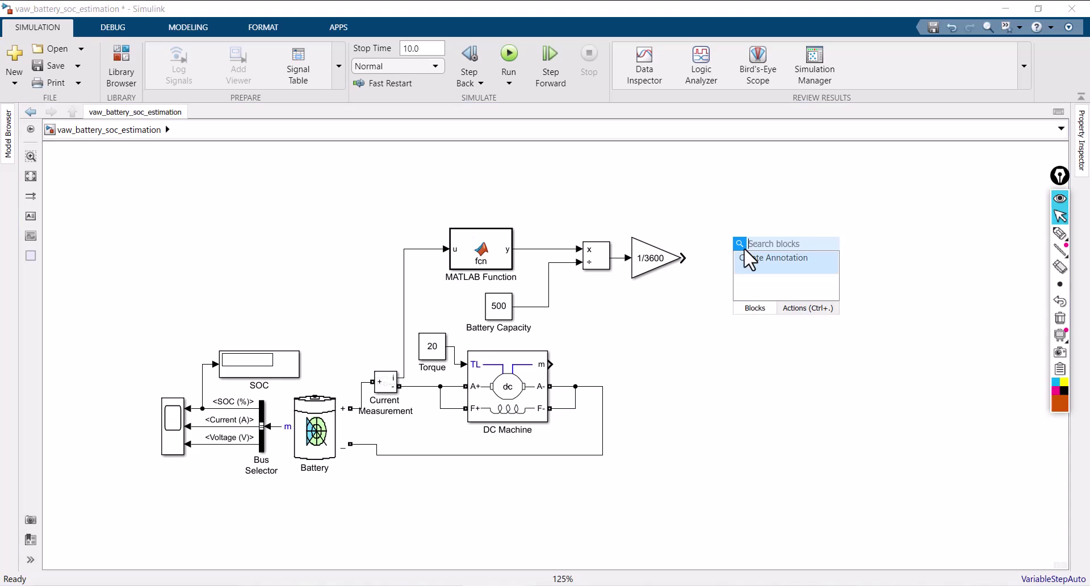
pyautogui.write('in')
pyautogui.click(776, 285)
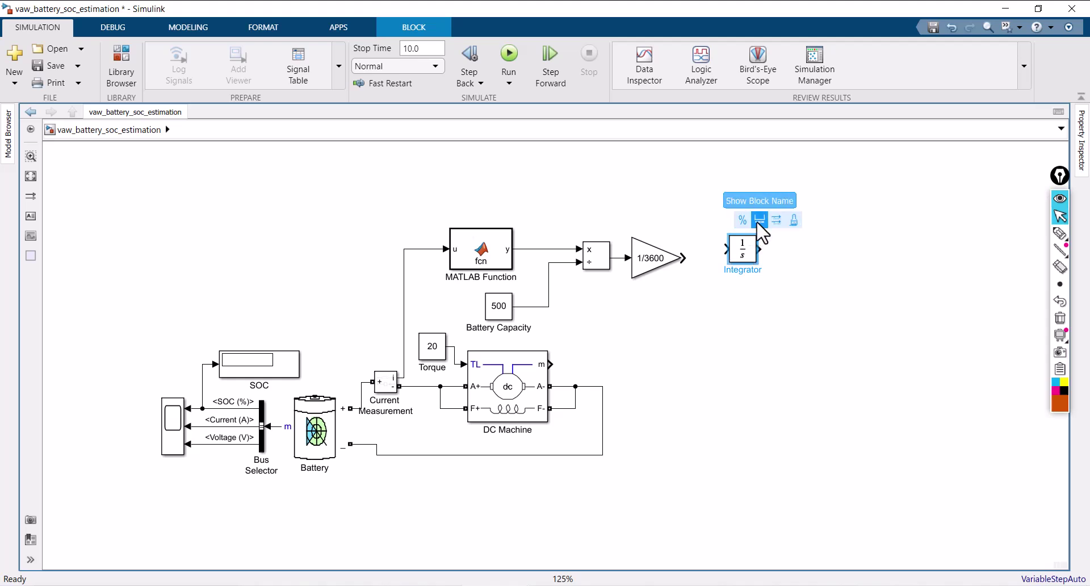
pyautogui.moveTo(749, 258); pyautogui.dragTo(740, 267)
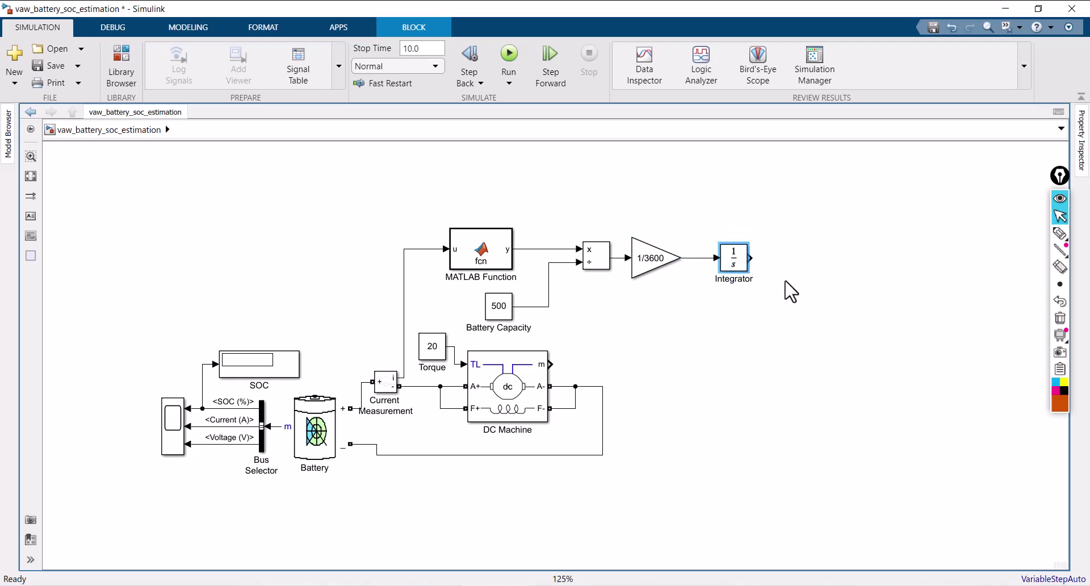
pyautogui.press('space')
pyautogui.scroll(-1, 238, 301)
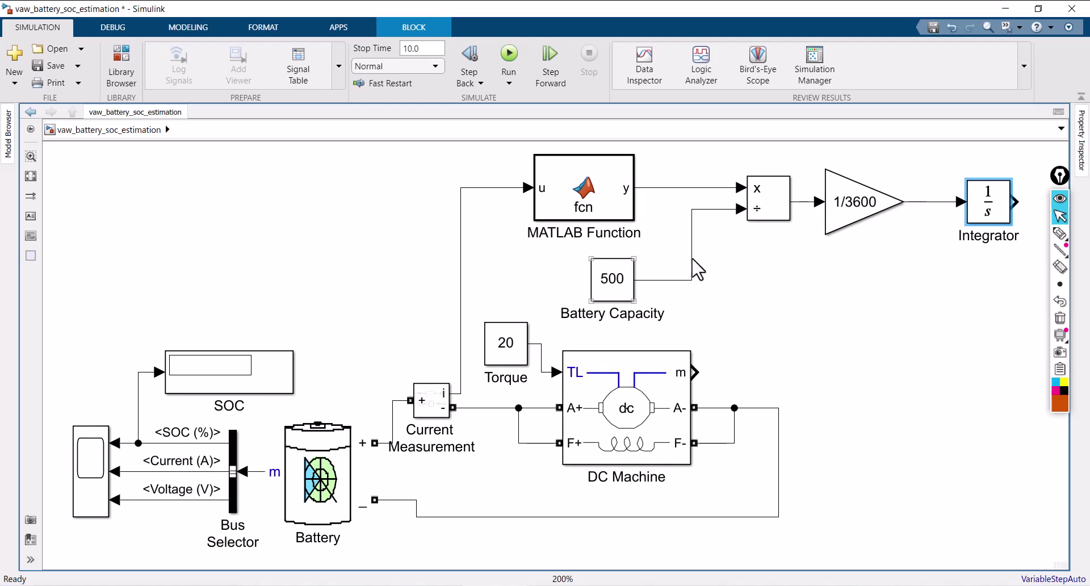
pyautogui.scroll(-1, 241, 327)
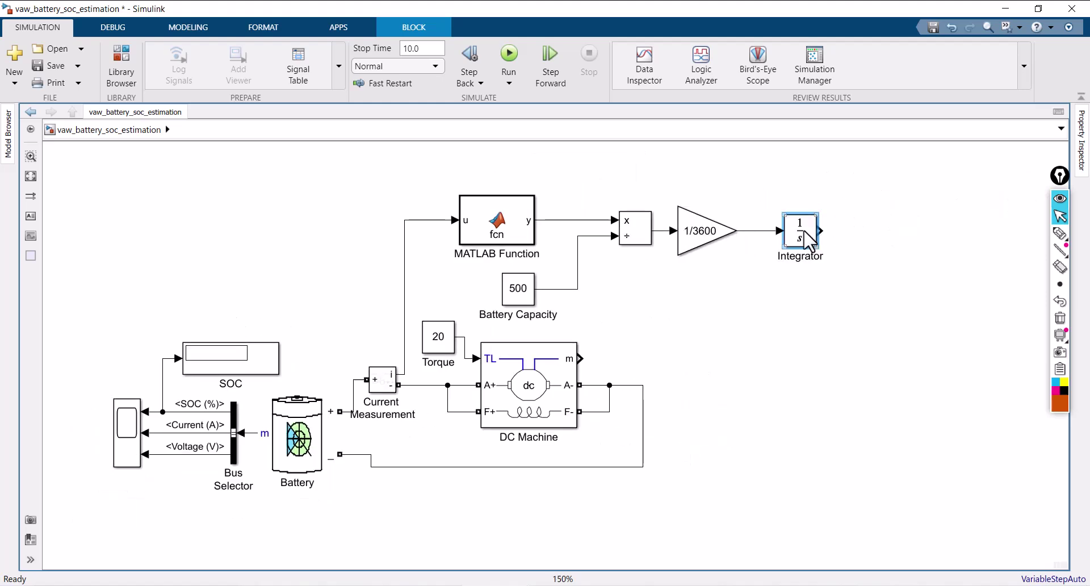
pyautogui.moveTo(806, 240); pyautogui.dragTo(795, 240)
# Switch to the PowerPoint slide, outline the integral term of the SOC equation and draw a percent sign beside it
pyautogui.hotkey('alt', 'Tab')
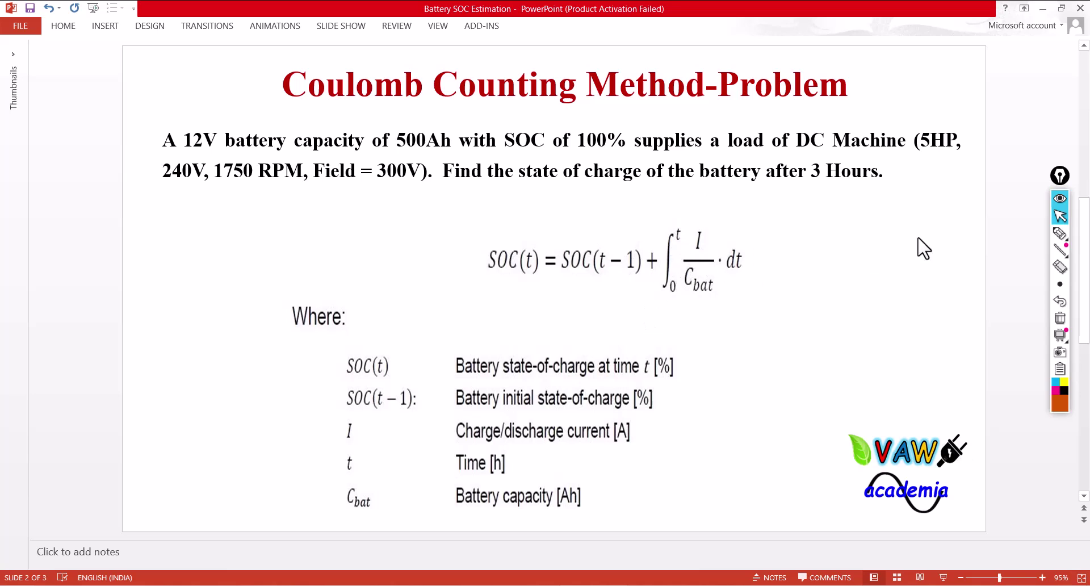
pyautogui.click(1059, 233)
pyautogui.moveTo(657, 307)
pyautogui.mouseDown()
pyautogui.moveTo(654, 221)
pyautogui.moveTo(743, 218)
pyautogui.moveTo(747, 295)
pyautogui.moveTo(657, 305)
pyautogui.mouseUp()
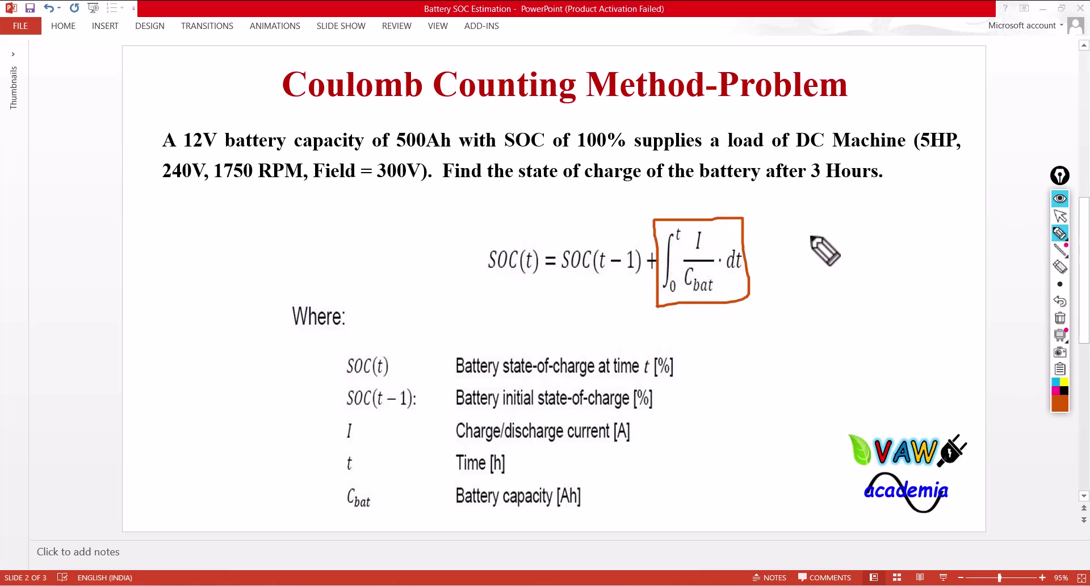
pyautogui.moveTo(810, 235); pyautogui.dragTo(790, 275)
pyautogui.click(788, 245)
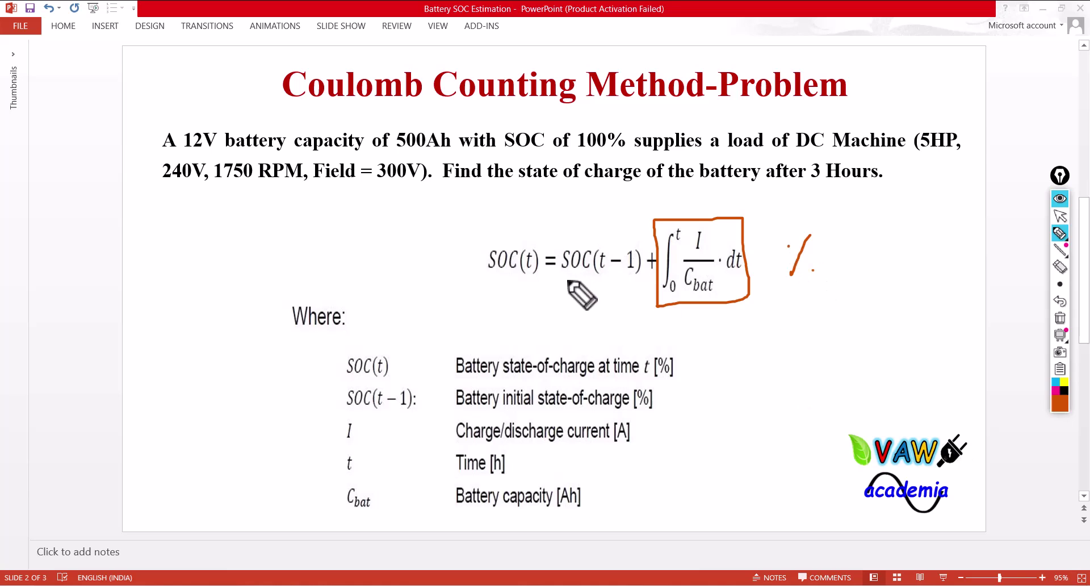
# Box SOC(t−1) and SOC(t) in the equation, draw a percent sign under each, and outline the integral term again
pyautogui.moveTo(566, 279)
pyautogui.mouseDown()
pyautogui.moveTo(562, 245)
pyautogui.moveTo(616, 237)
pyautogui.moveTo(641, 253)
pyautogui.moveTo(643, 279)
pyautogui.moveTo(570, 284)
pyautogui.moveTo(592, 323)
pyautogui.mouseUp()
pyautogui.click(588, 308)
pyautogui.click(608, 322)
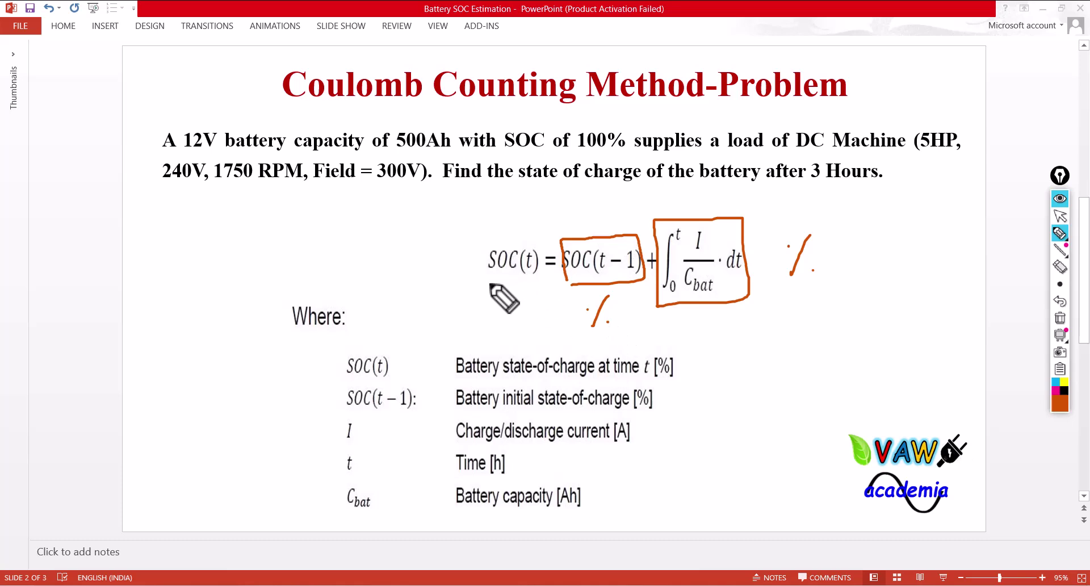
pyautogui.moveTo(488, 282)
pyautogui.mouseDown()
pyautogui.moveTo(482, 249)
pyautogui.moveTo(539, 235)
pyautogui.moveTo(544, 277)
pyautogui.moveTo(498, 290)
pyautogui.moveTo(515, 320)
pyautogui.mouseUp()
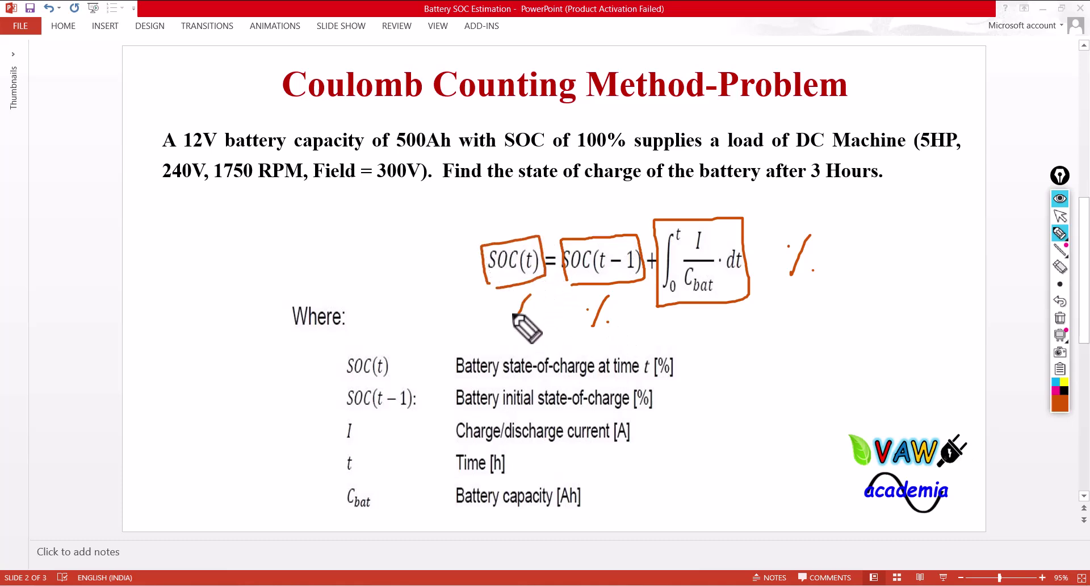
pyautogui.click(508, 305)
pyautogui.click(526, 315)
pyautogui.moveTo(661, 312)
pyautogui.mouseDown()
pyautogui.moveTo(652, 235)
pyautogui.moveTo(665, 220)
pyautogui.moveTo(727, 215)
pyautogui.moveTo(732, 231)
pyautogui.moveTo(700, 306)
pyautogui.mouseUp()
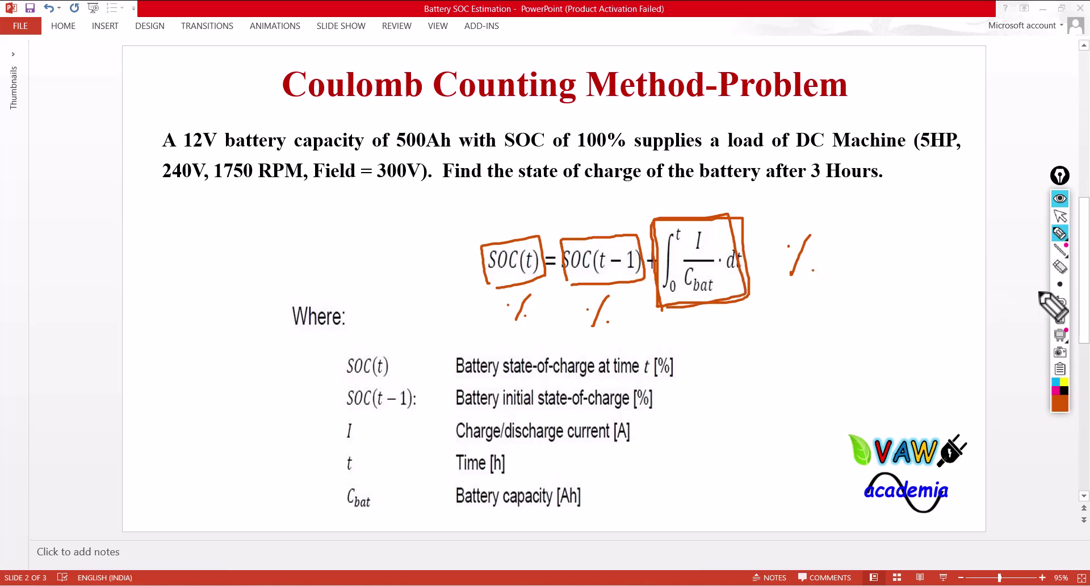
# Clear all pen annotations from the slide and return to the Simulink model
pyautogui.click(1060, 318)
pyautogui.moveTo(1060, 236)
pyautogui.click(1060, 217)
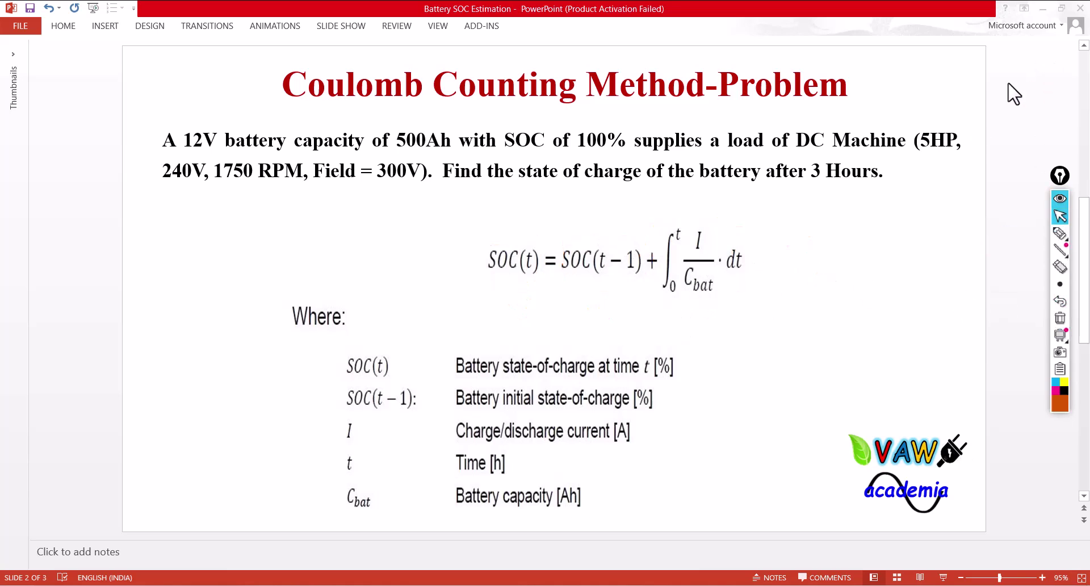
pyautogui.click(567, 560)
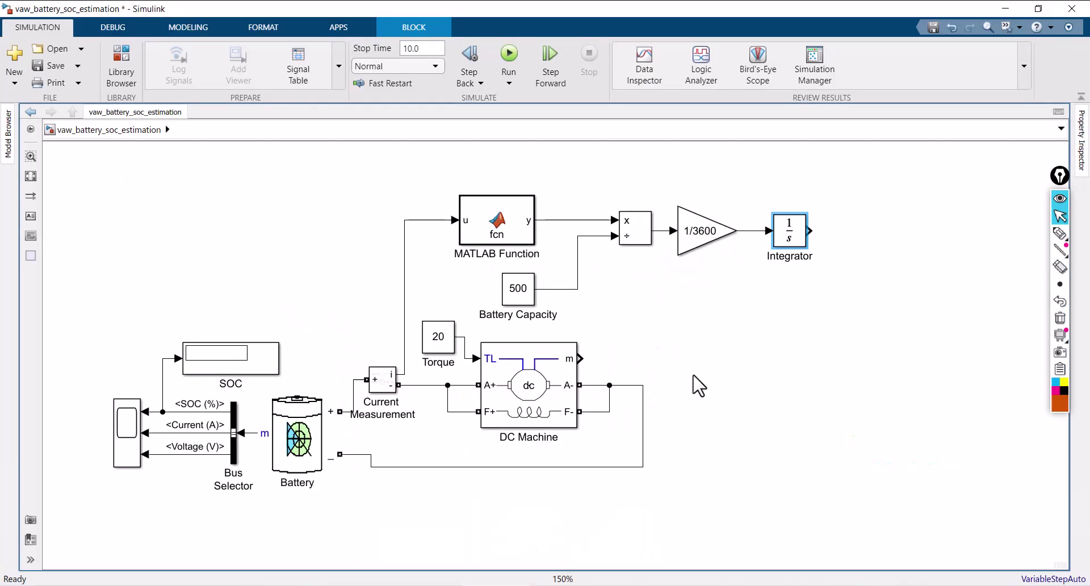
# Add a Constant block in the free area near the Integrator and set its value to 100
pyautogui.doubleClick(844, 335)
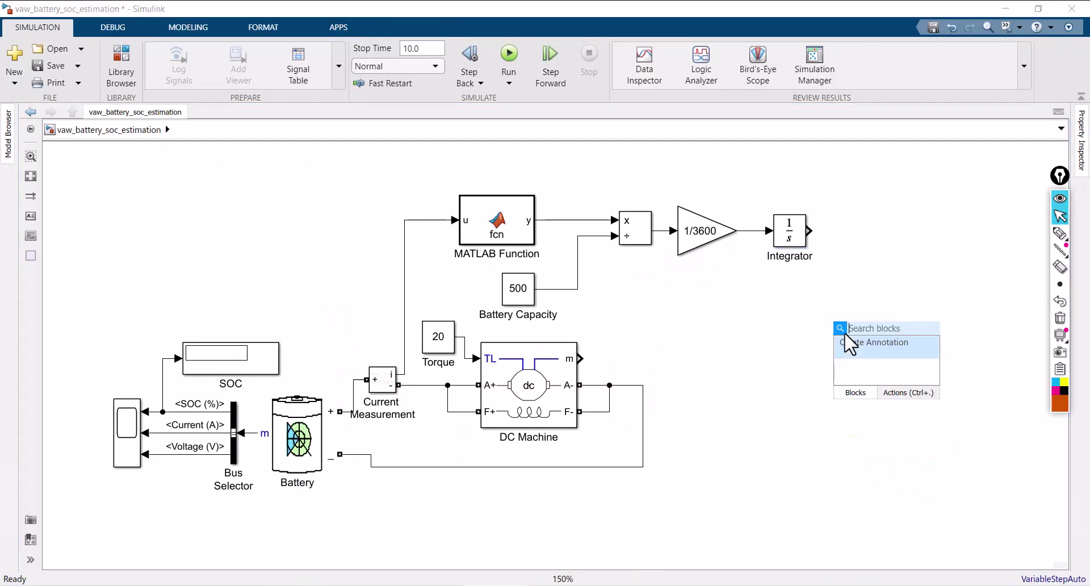
pyautogui.write('con')
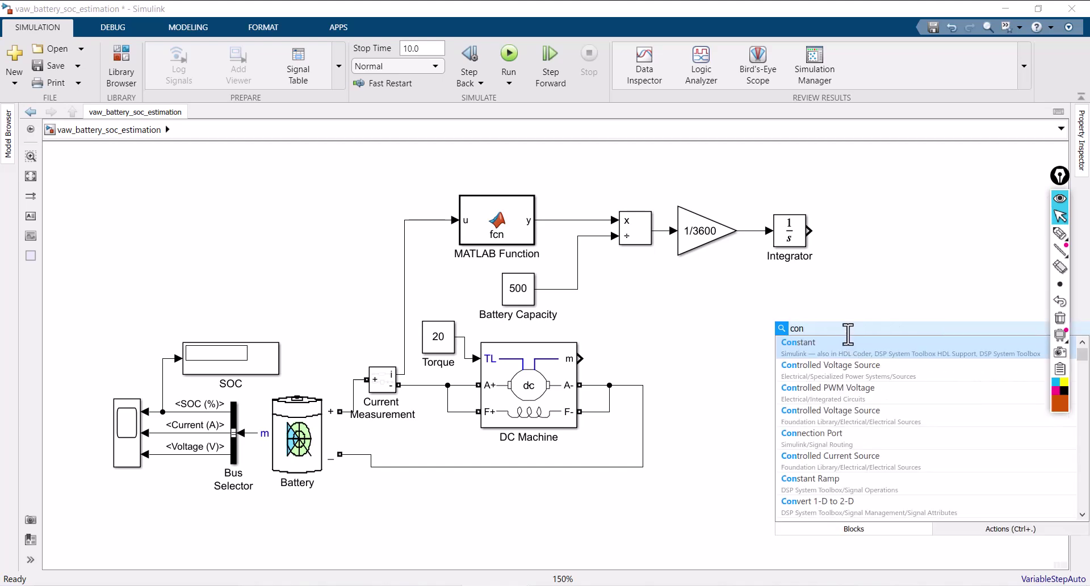
pyautogui.click(829, 347)
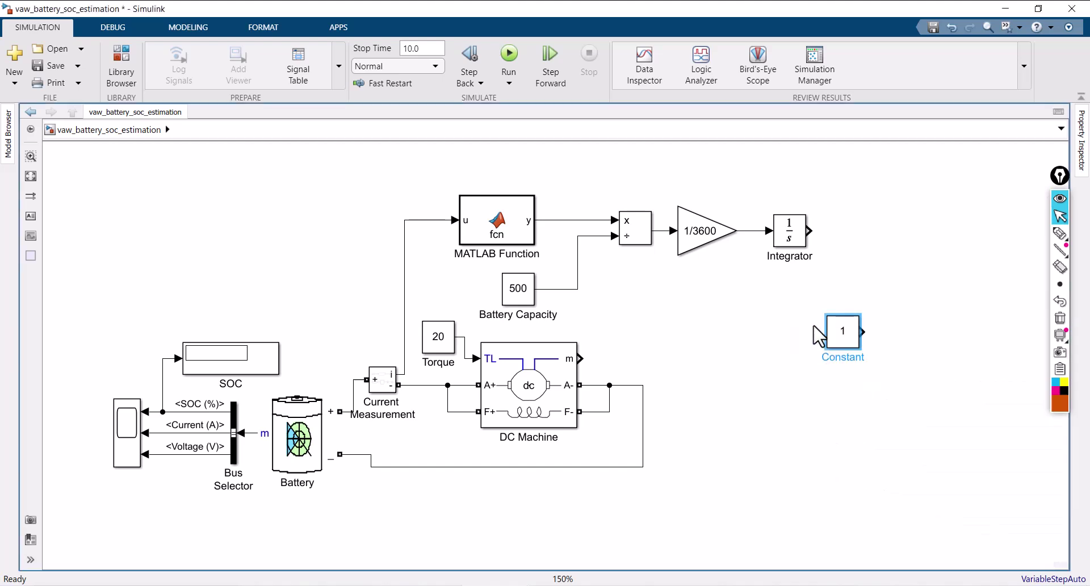
pyautogui.doubleClick(844, 333)
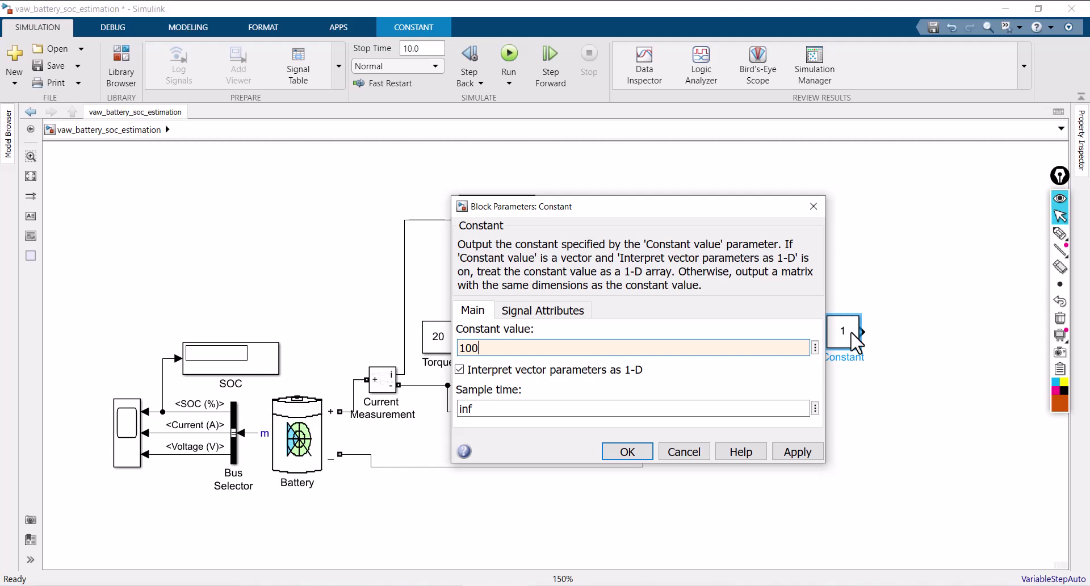
pyautogui.write('00')
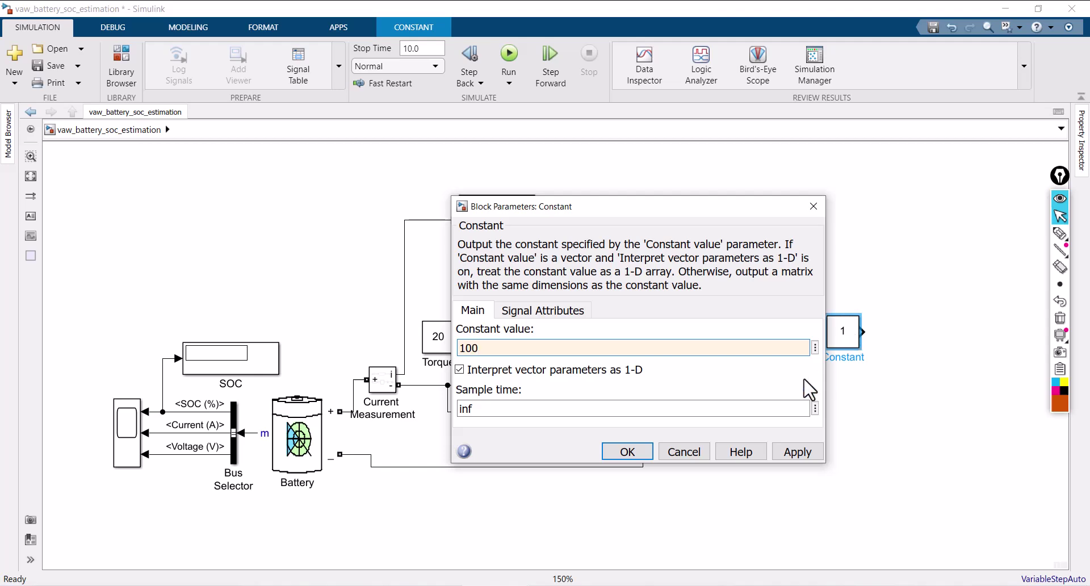
pyautogui.click(626, 453)
# Place the new constant directly below the Integrator and name it % Conversion
pyautogui.moveTo(835, 340); pyautogui.dragTo(775, 320)
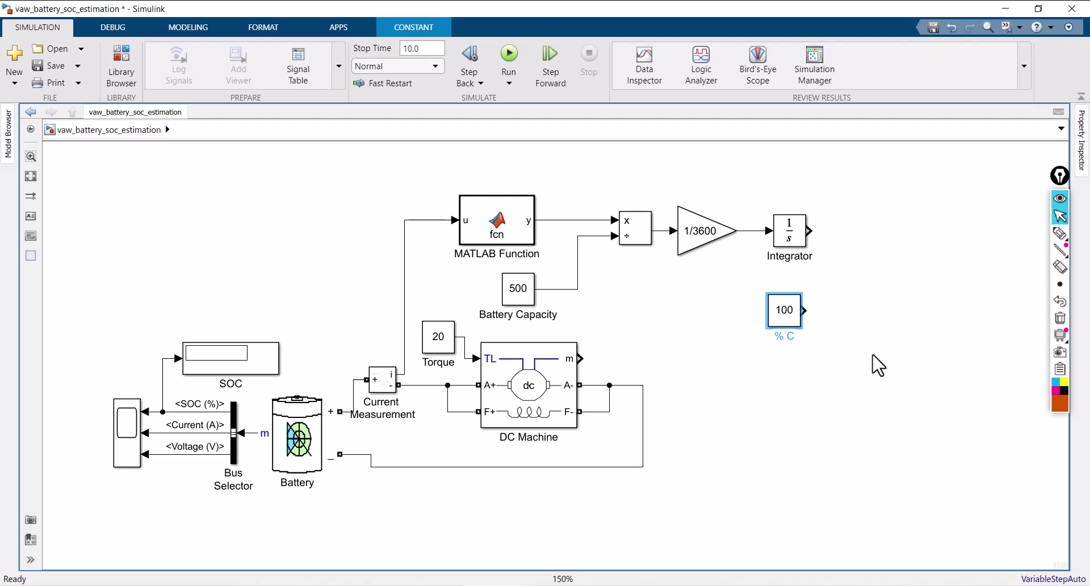
pyautogui.write('version')
pyautogui.click(878, 366)
# Add a Product block after the Integrator and connect the Integrator and % Conversion outputs to its inputs
pyautogui.doubleClick(885, 266)
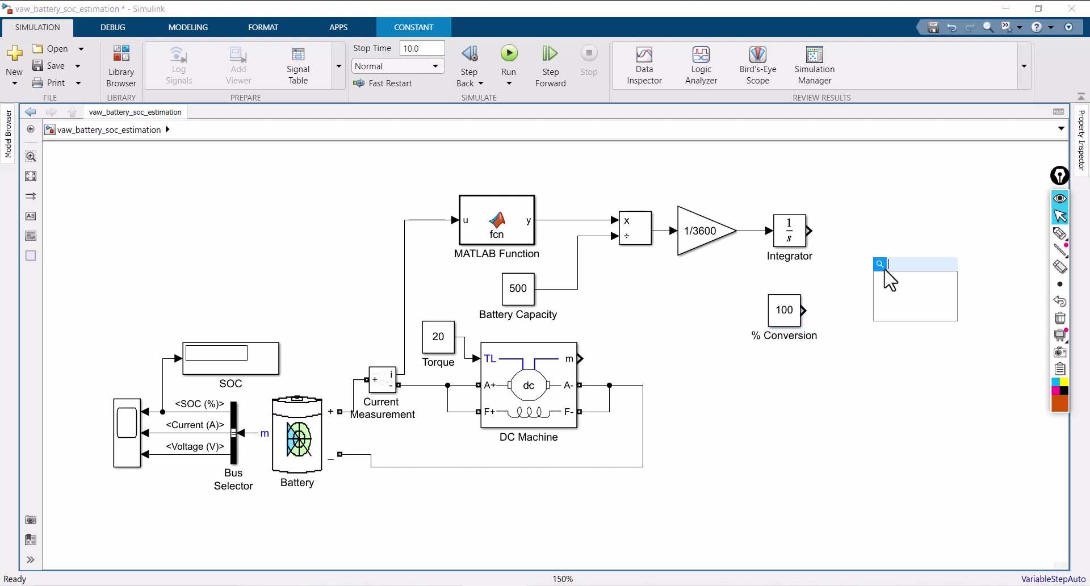
pyautogui.write('pro')
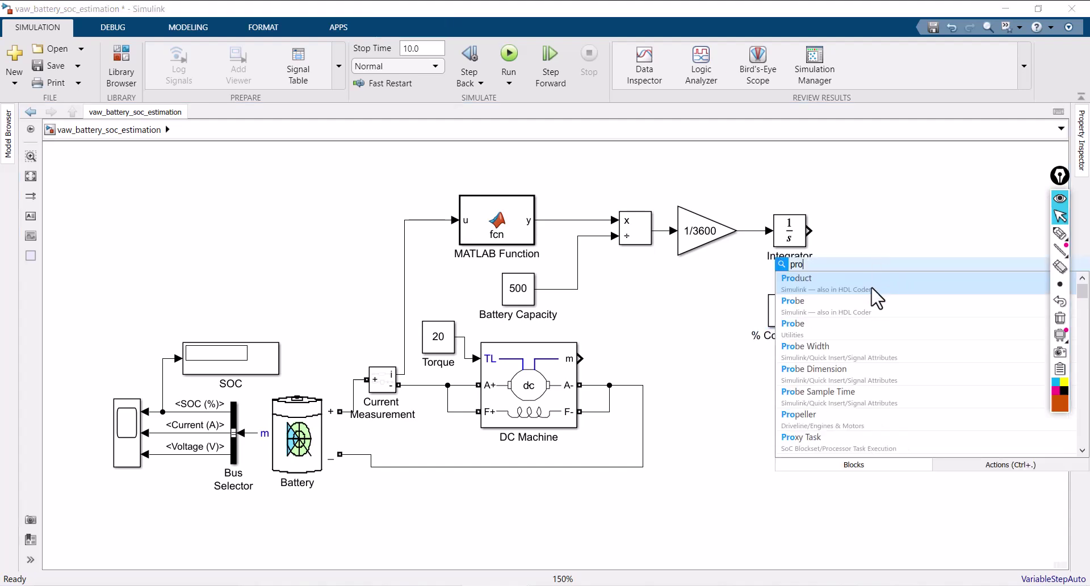
pyautogui.click(871, 293)
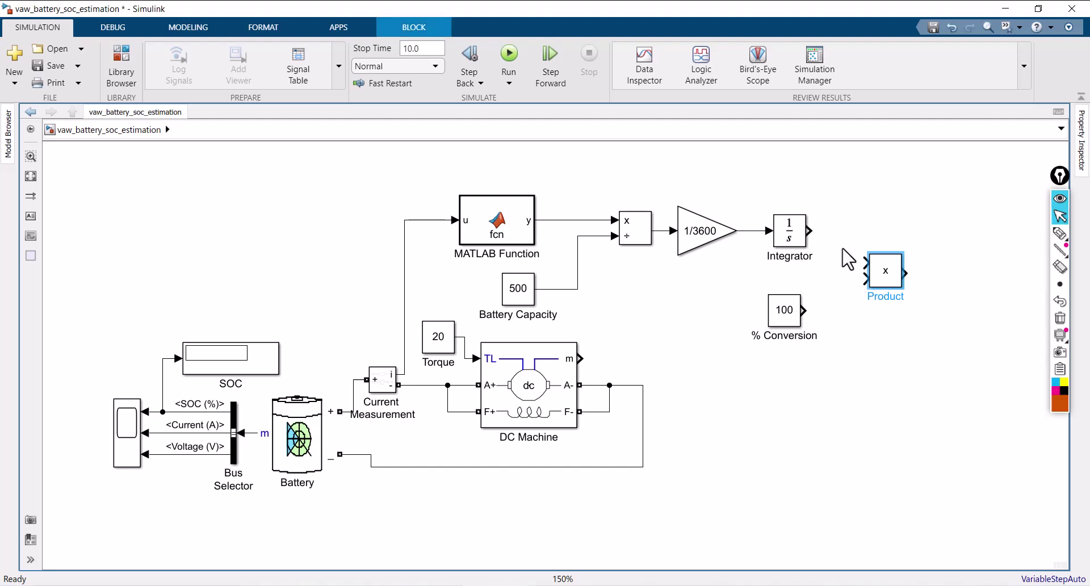
pyautogui.moveTo(812, 231); pyautogui.dragTo(864, 248)
pyautogui.moveTo(803, 310); pyautogui.dragTo(839, 246)
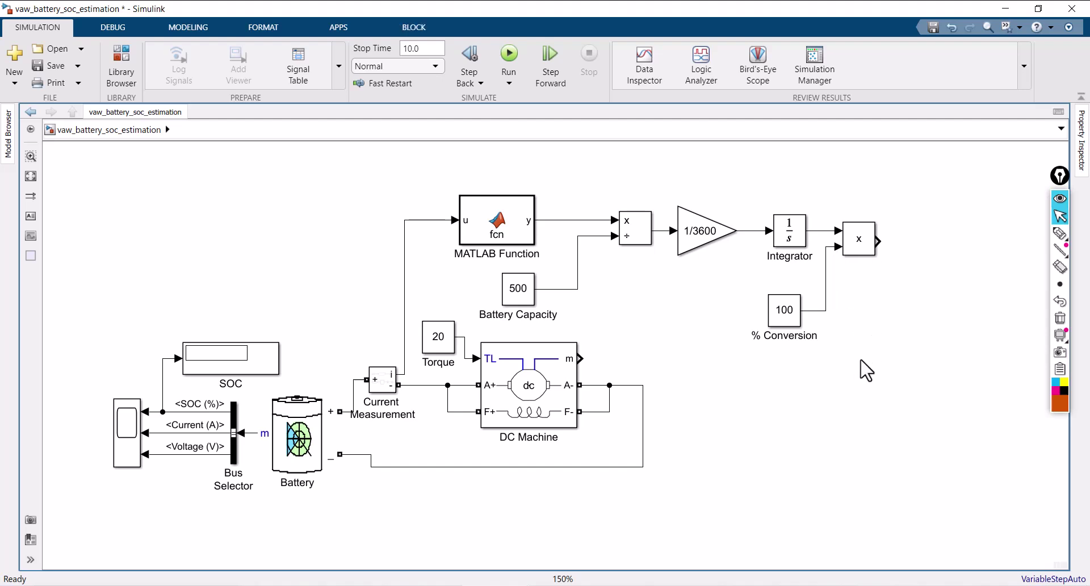
# Duplicate the % Conversion constant to the area below the Product block and name the copy Initial State of Charge
pyautogui.click(789, 317)
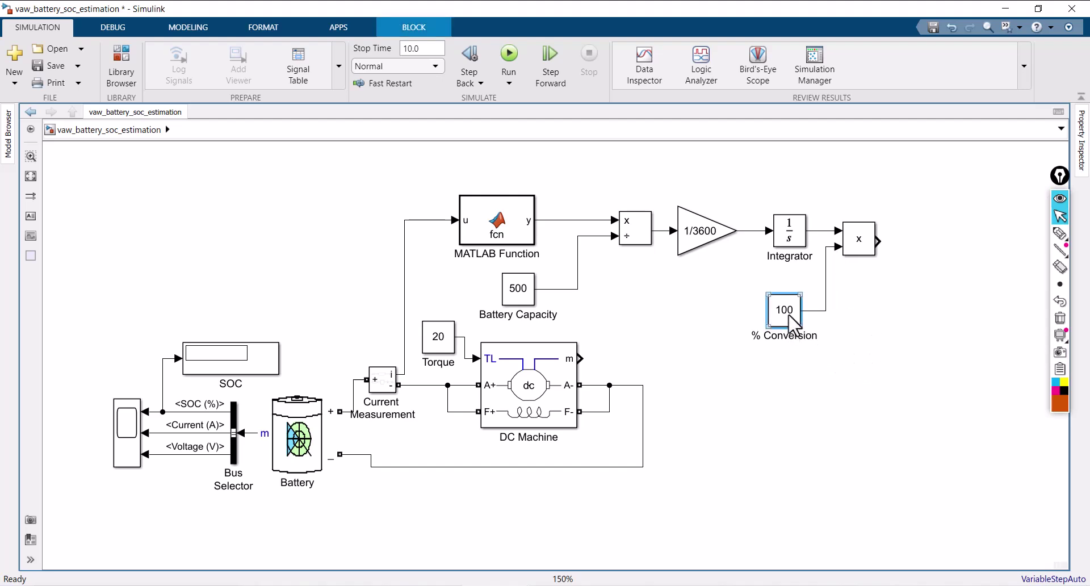
pyautogui.moveTo(792, 324); pyautogui.dragTo(908, 324)
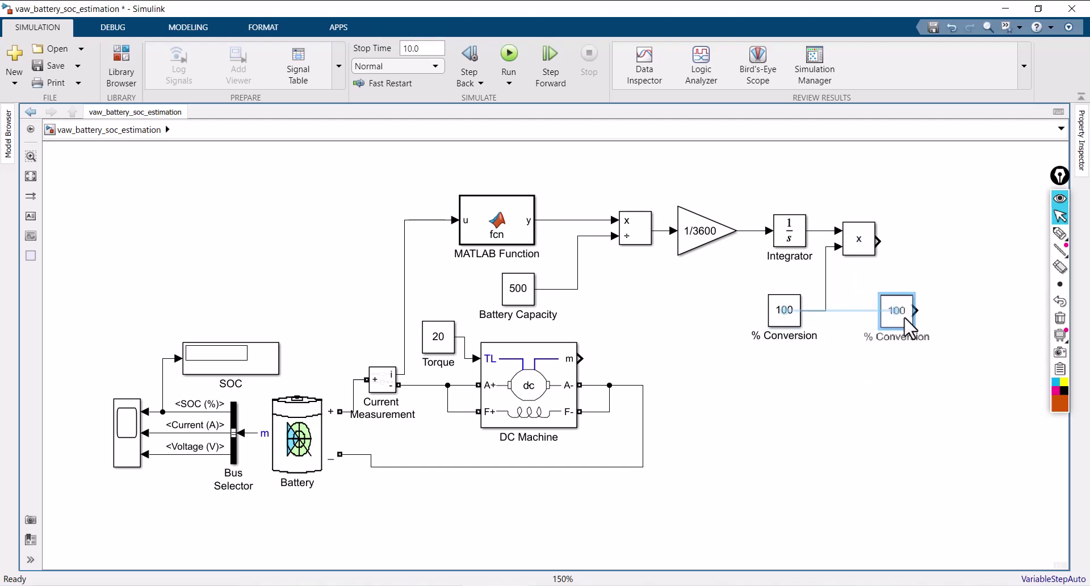
pyautogui.click(932, 334)
pyautogui.press('BackSpace')
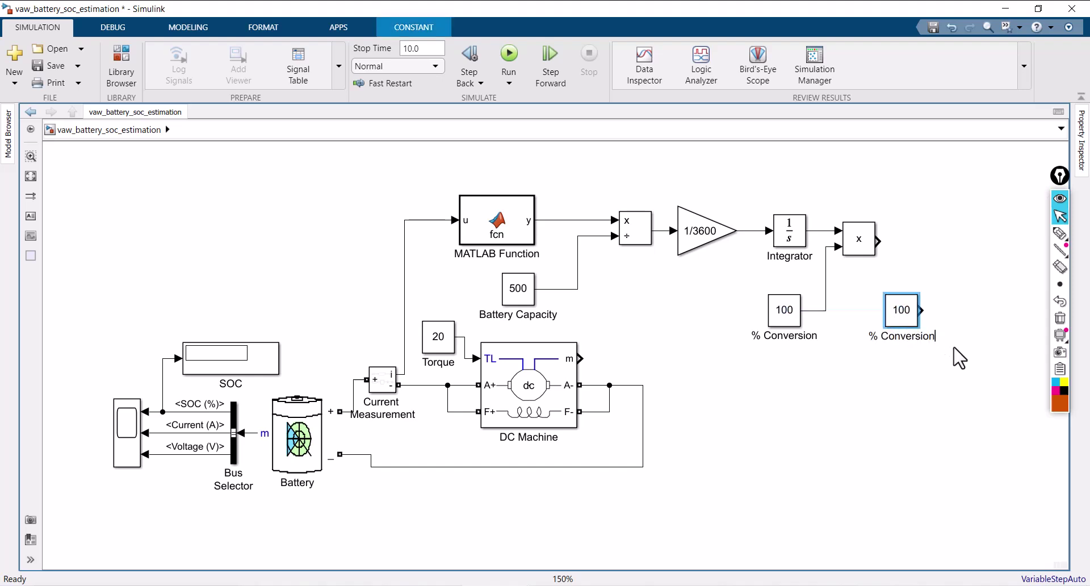
pyautogui.press('BackSpace')
pyautogui.press('BackSpace')
pyautogui.press('BackSpace')
pyautogui.press('BackSpace')
pyautogui.press('BackSpace')
pyautogui.press('BackSpace')
pyautogui.press('BackSpace')
pyautogui.write('Initial State of Charge')
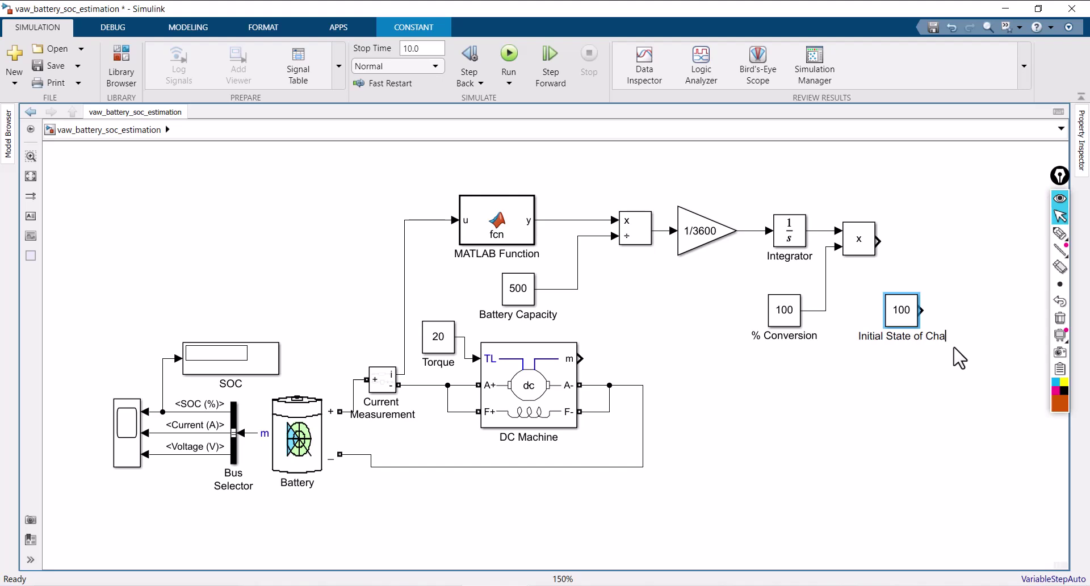
pyautogui.click(958, 364)
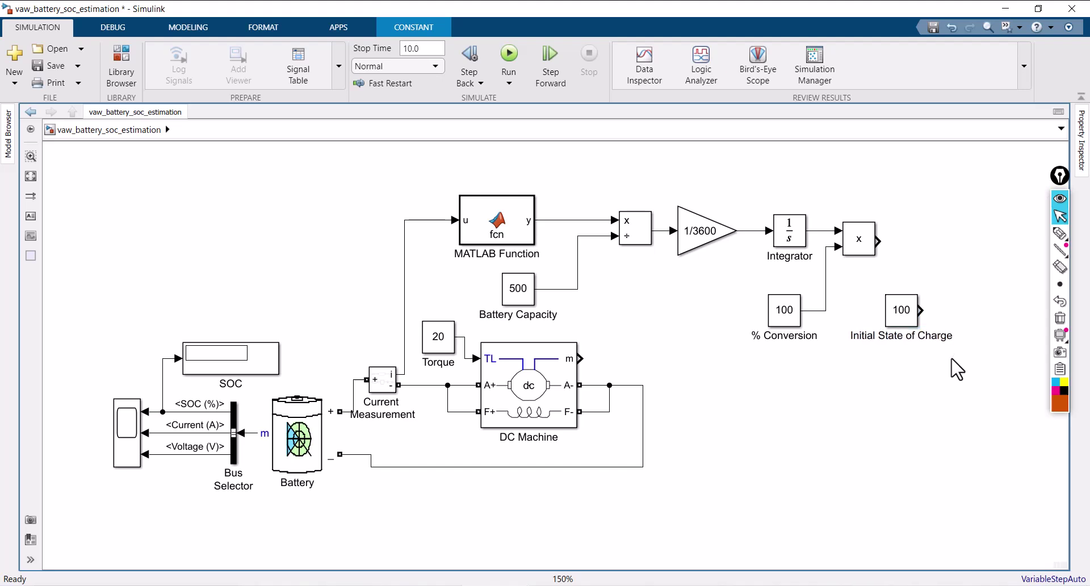
# Add an Add block after the Product block and connect the Product and Initial State of Charge outputs to its inputs
pyautogui.doubleClick(942, 240)
pyautogui.write('add')
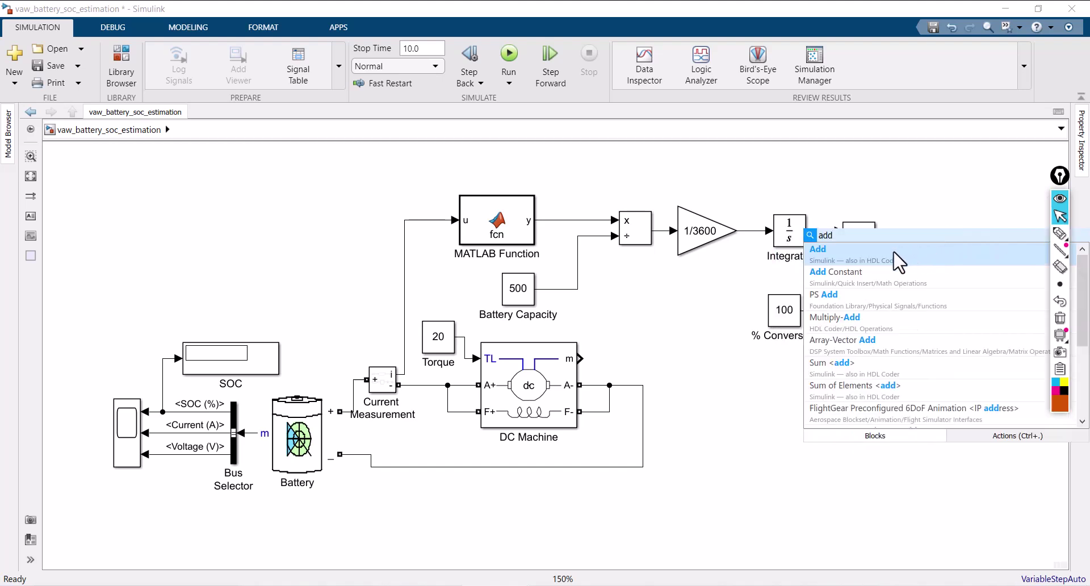
pyautogui.click(899, 262)
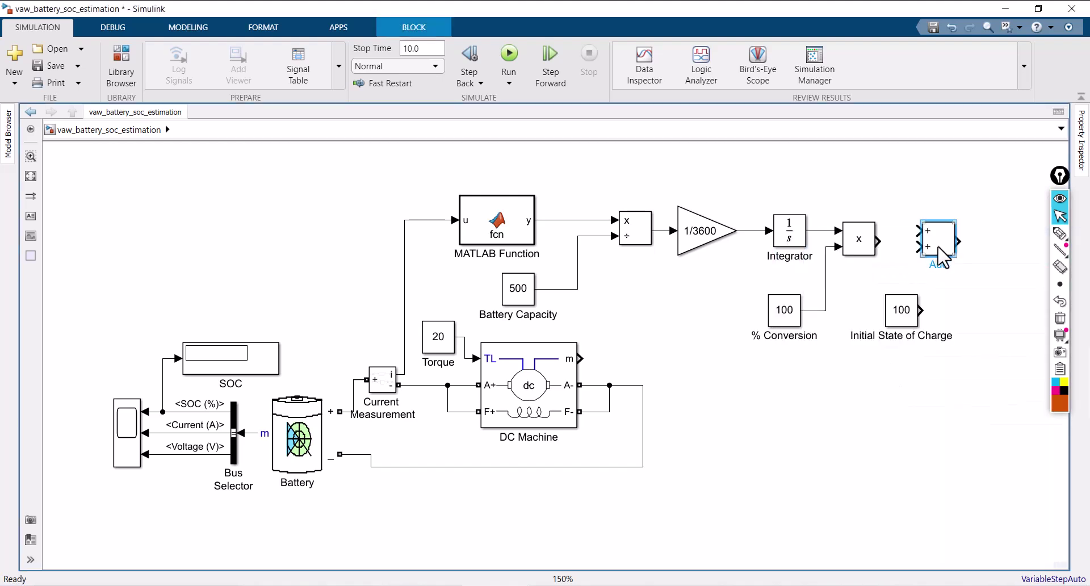
pyautogui.moveTo(939, 256); pyautogui.dragTo(946, 266)
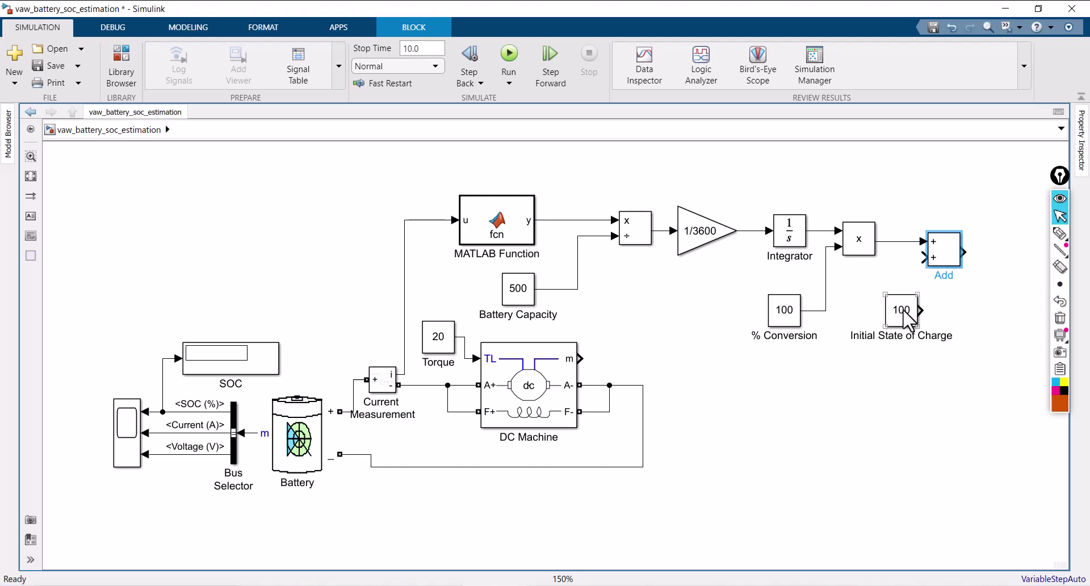
pyautogui.moveTo(908, 318); pyautogui.dragTo(929, 262)
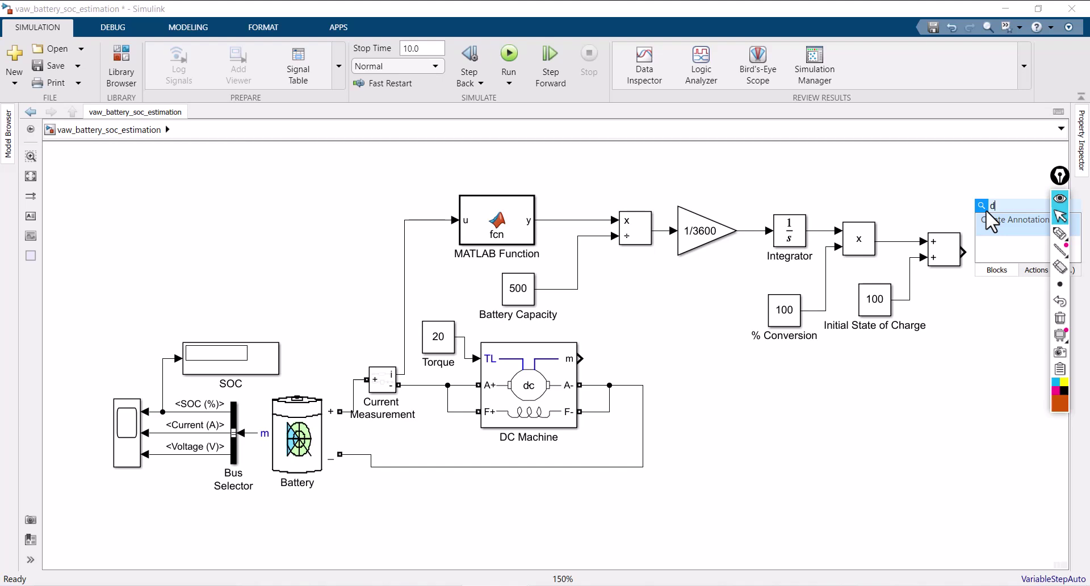
# Add a Simulink Display block and connect it to the Add block's output
pyautogui.write('dip')
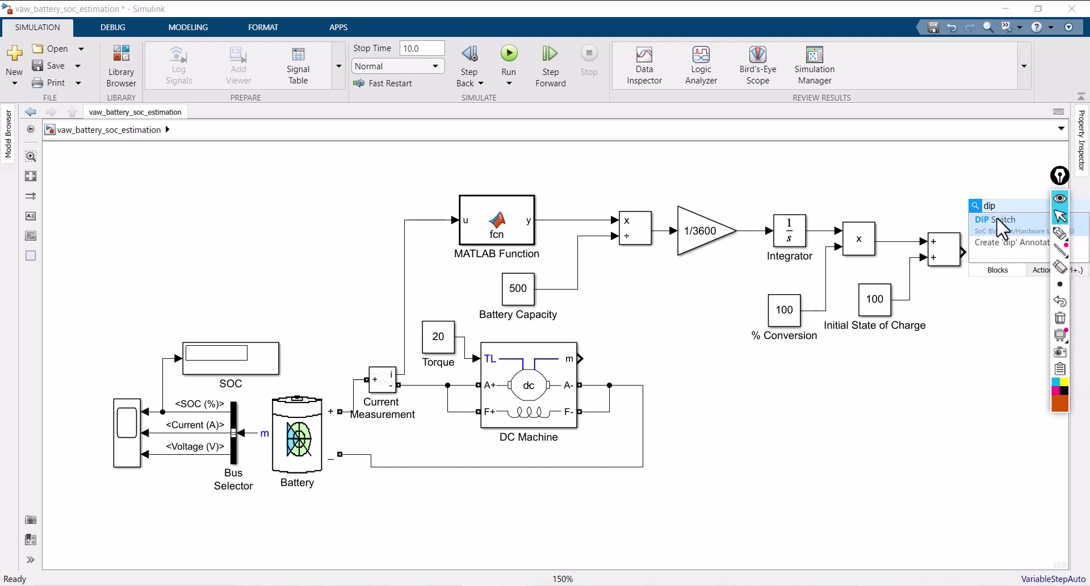
pyautogui.press('BackSpace')
pyautogui.write('sp')
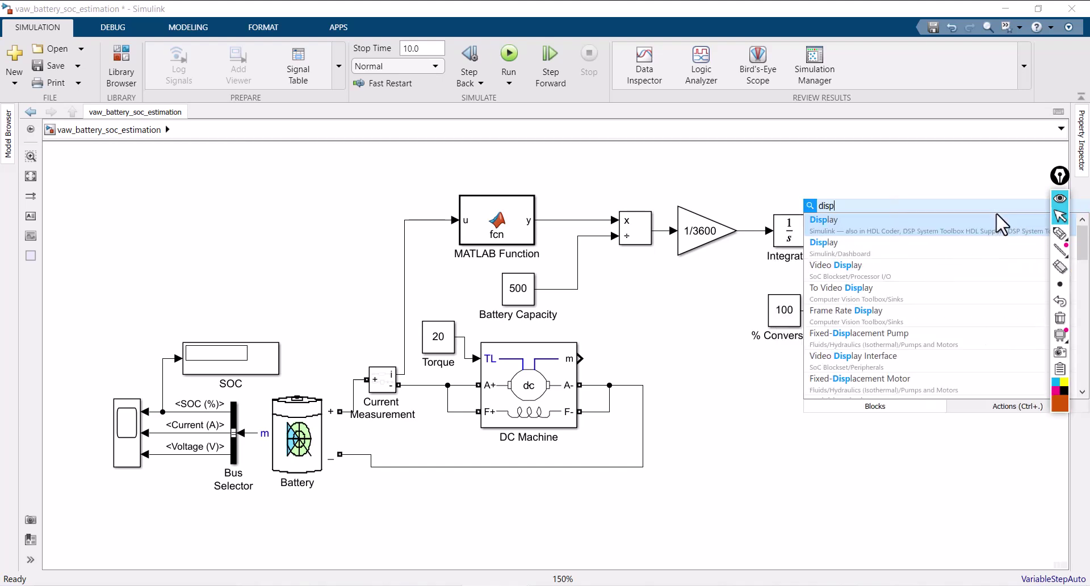
pyautogui.click(900, 240)
pyautogui.moveTo(998, 249); pyautogui.dragTo(1039, 264)
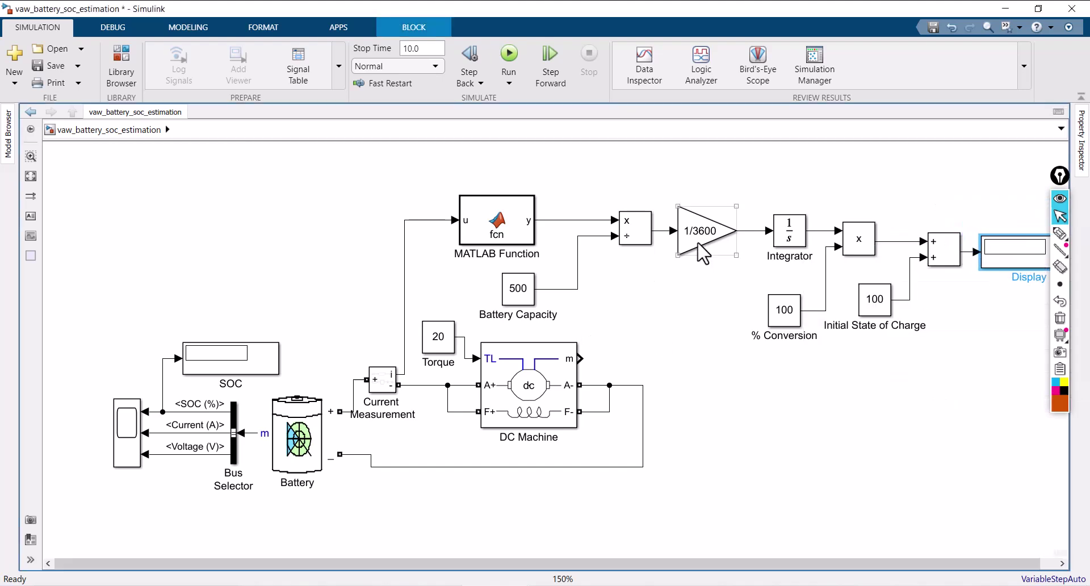
# Shift the Battery Capacity, Divide, Gain and Integrator blocks left to close the gaps after the MATLAB Function block
pyautogui.click(511, 285)
pyautogui.moveTo(517, 293); pyautogui.dragTo(495, 293)
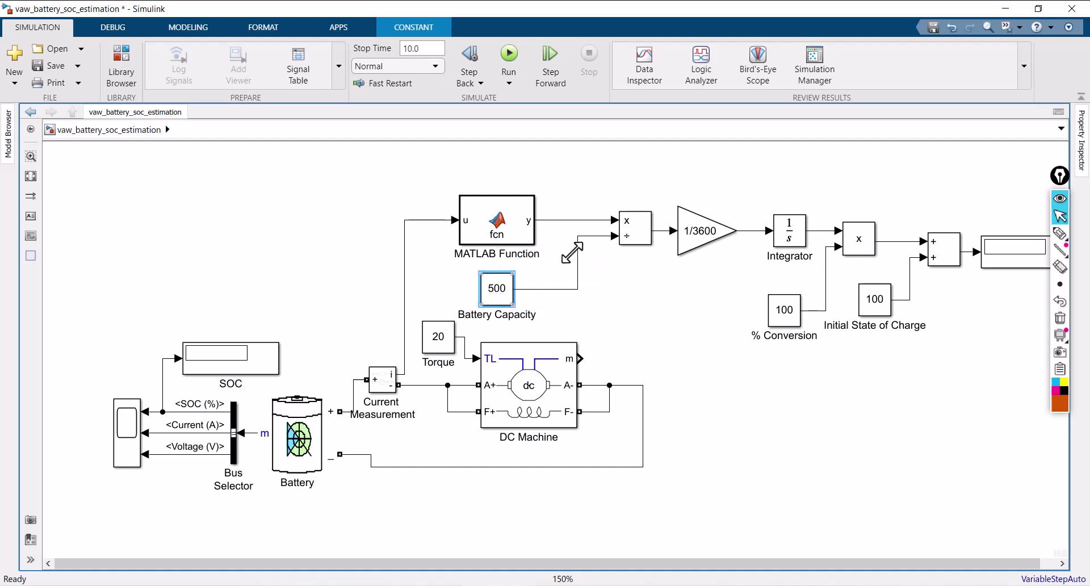
pyautogui.moveTo(632, 226); pyautogui.dragTo(580, 238)
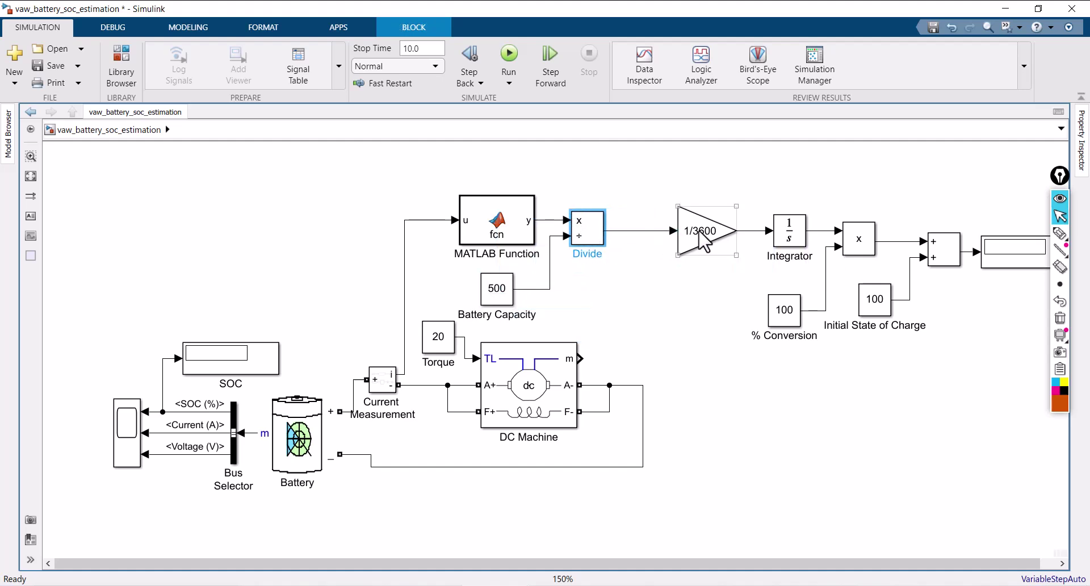
pyautogui.moveTo(710, 236); pyautogui.dragTo(657, 239)
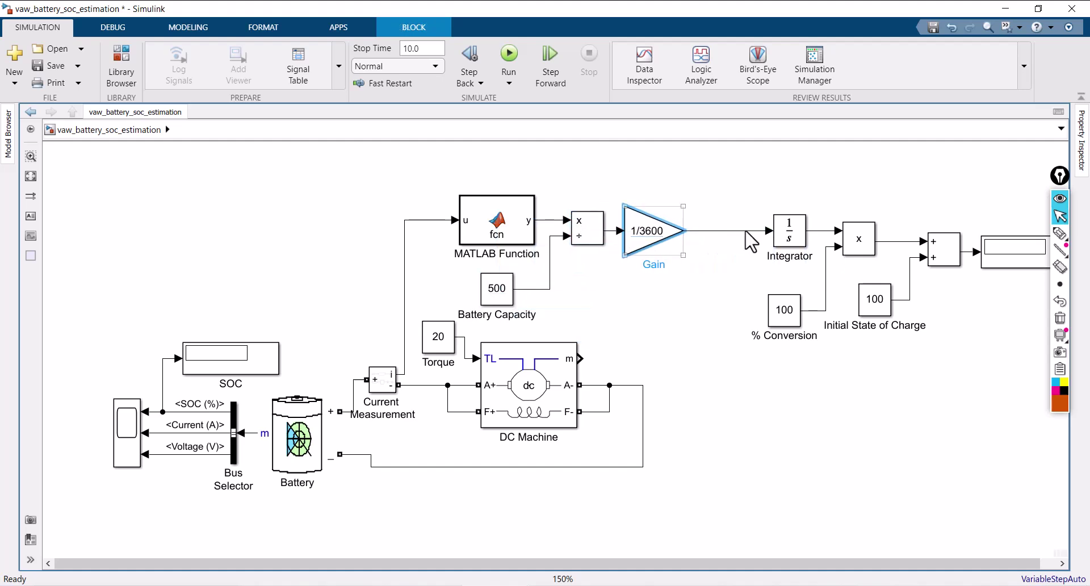
pyautogui.moveTo(785, 238); pyautogui.dragTo(720, 237)
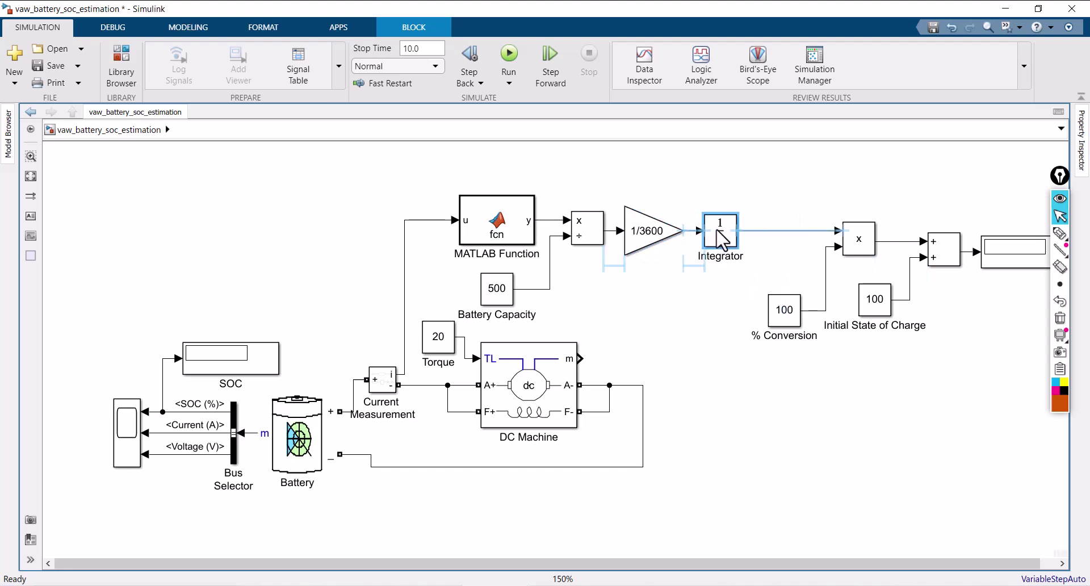
# Move % Conversion below the Gain block, the Product block next to the Integrator, and Initial State of Charge below % Conversion
pyautogui.click(763, 314)
pyautogui.moveTo(763, 318); pyautogui.dragTo(636, 296)
pyautogui.moveTo(853, 234); pyautogui.dragTo(778, 236)
pyautogui.moveTo(880, 307); pyautogui.dragTo(708, 352)
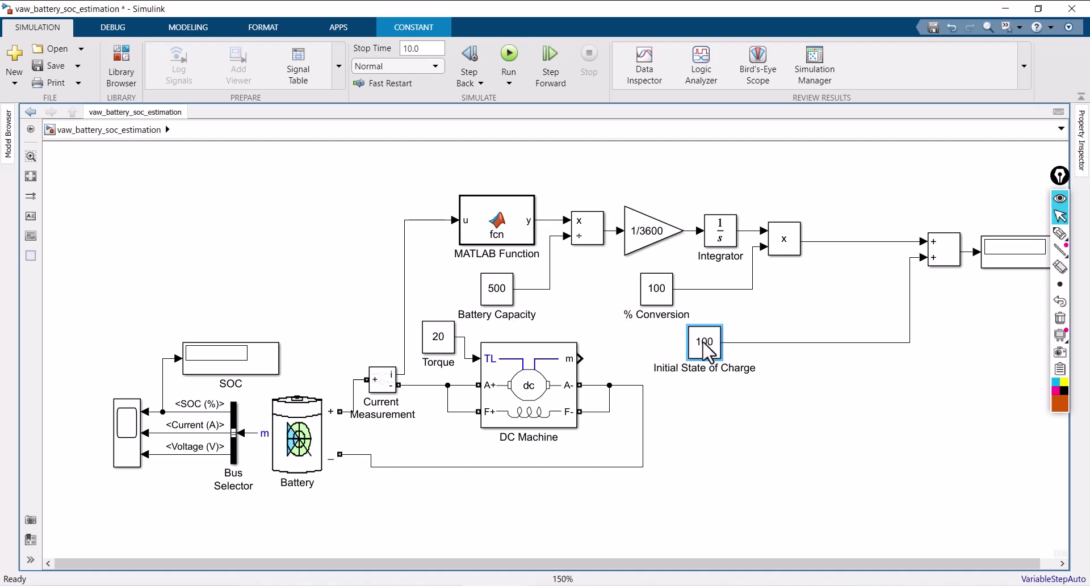
# Move the Add block and its Display closer to the Product block, and shift the SOC display and Scope slightly toward the Battery
pyautogui.moveTo(940, 259); pyautogui.dragTo(840, 259)
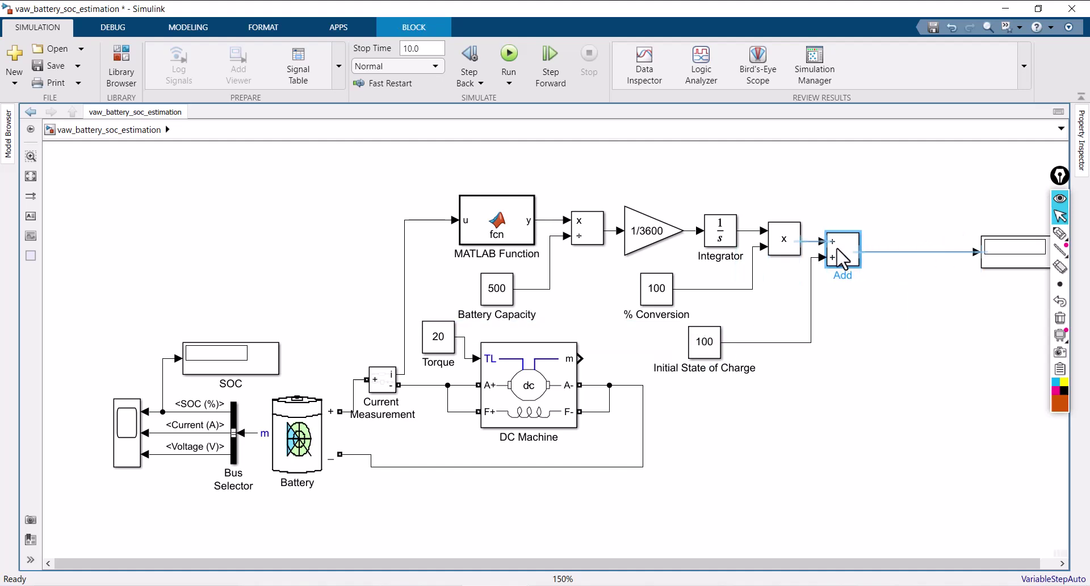
pyautogui.moveTo(1041, 256); pyautogui.dragTo(939, 264)
pyautogui.click(842, 437)
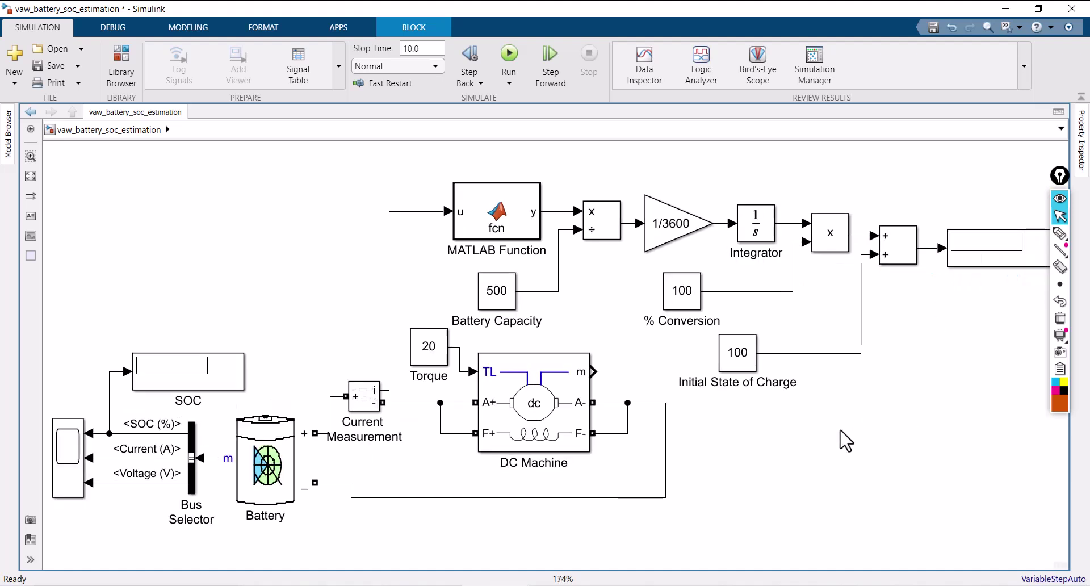
pyautogui.press('space')
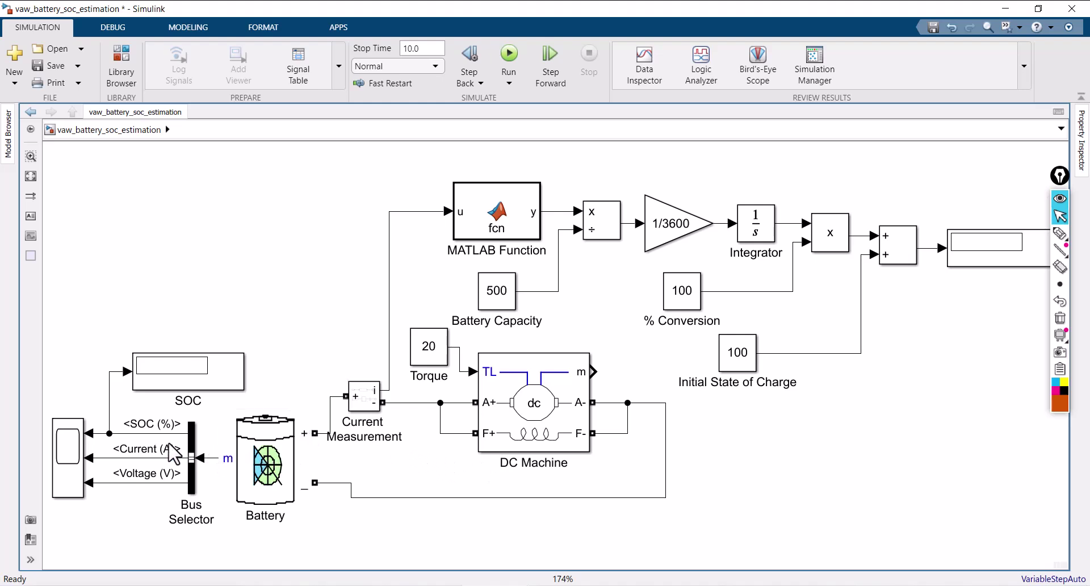
pyautogui.moveTo(188, 376); pyautogui.dragTo(219, 376)
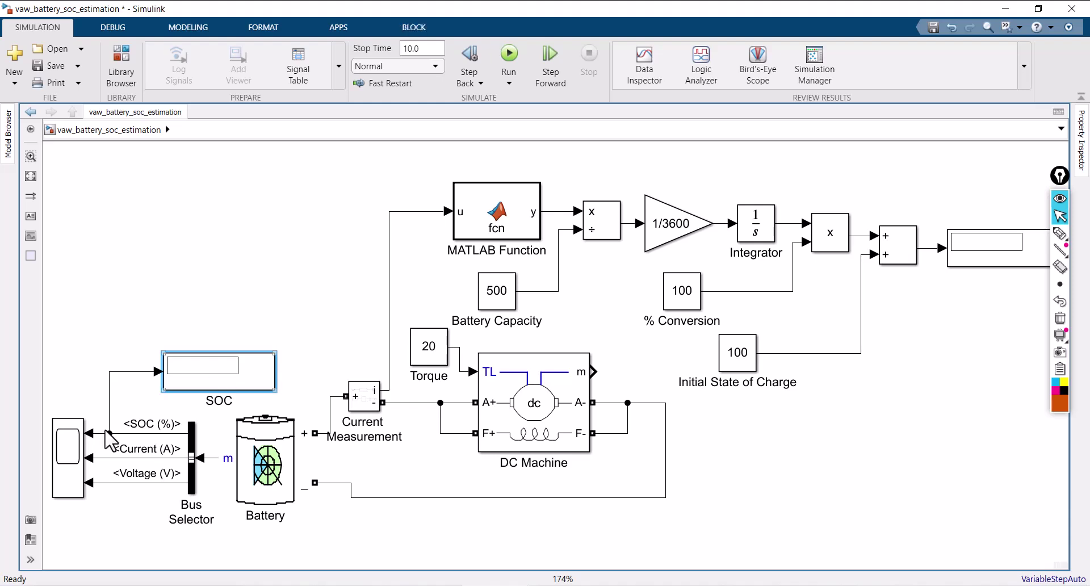
pyautogui.moveTo(73, 461); pyautogui.dragTo(85, 461)
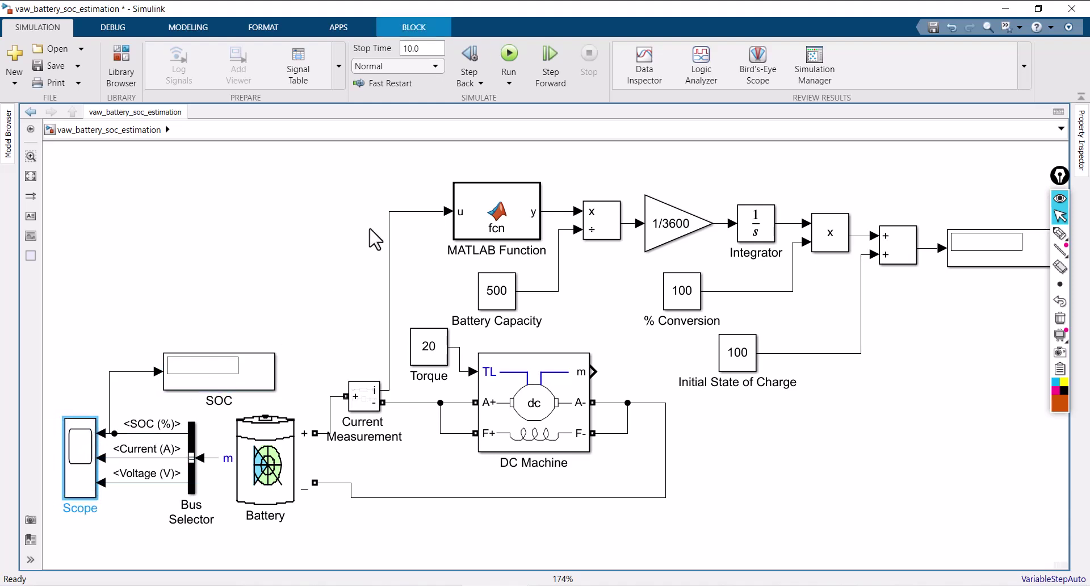
# Add a powergui block in the empty area above the Battery, beside the MATLAB Function input line
pyautogui.click(340, 239)
pyautogui.doubleClick(297, 234)
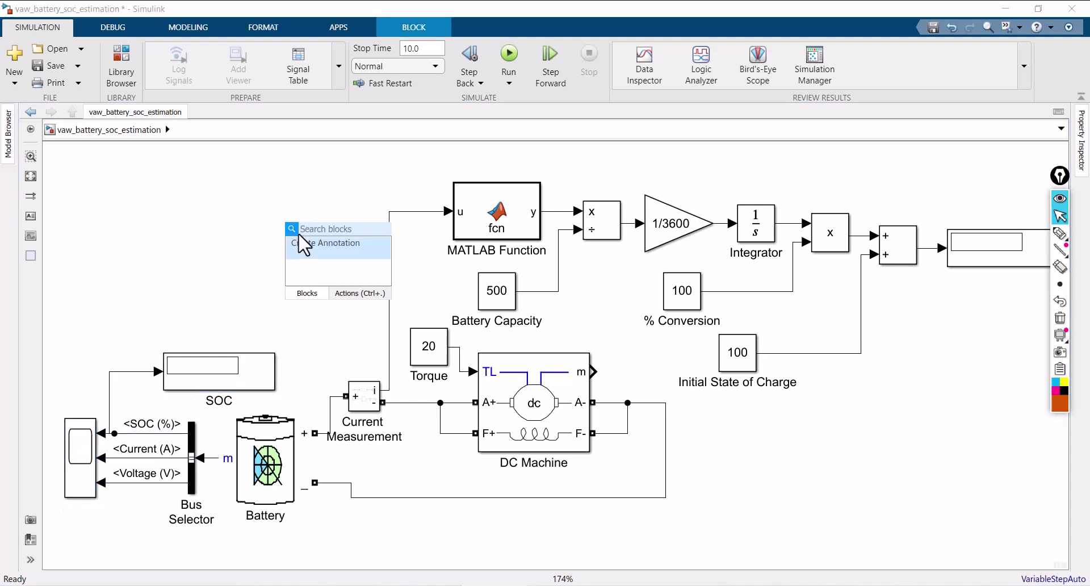
pyautogui.write('poer')
pyautogui.press('BackSpace')
pyautogui.press('BackSpace')
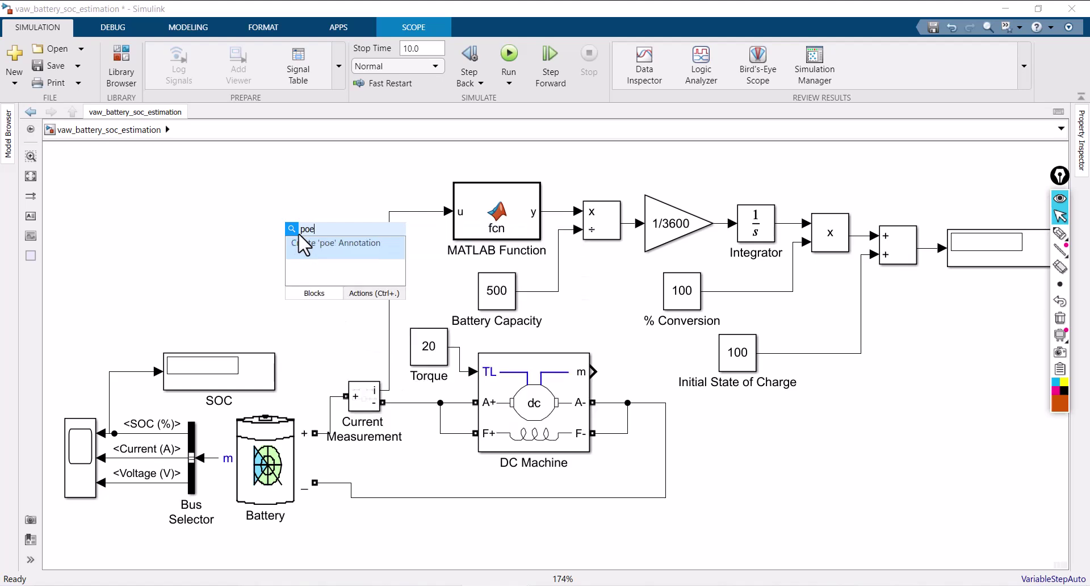
pyautogui.write('wer')
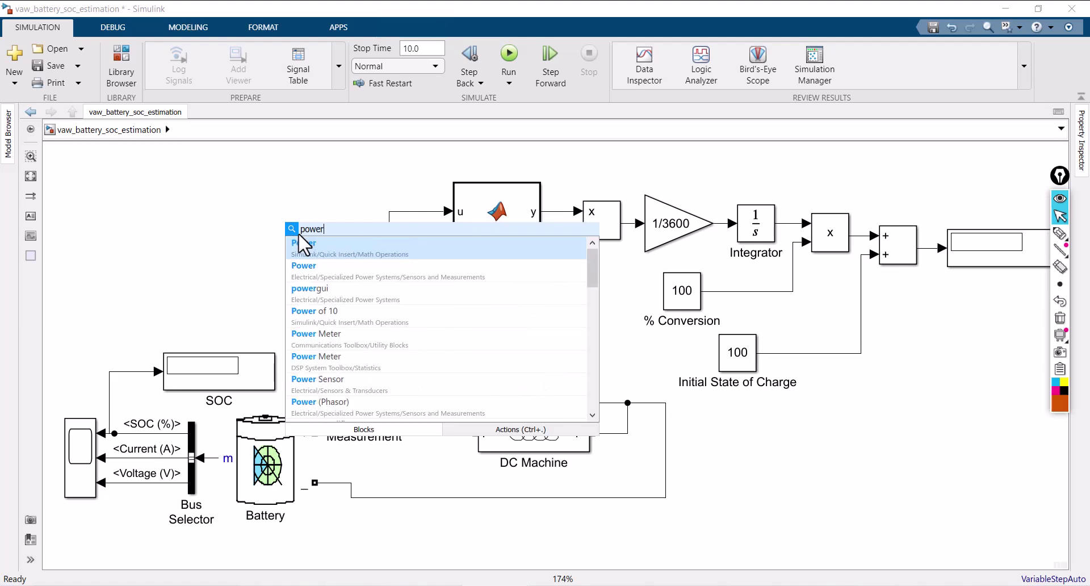
pyautogui.click(312, 299)
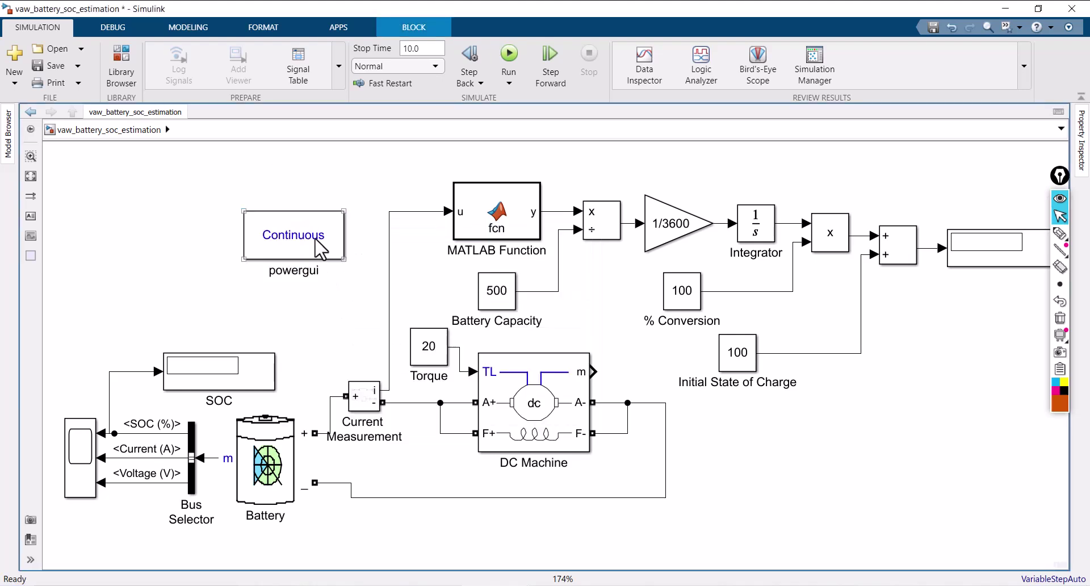
pyautogui.moveTo(318, 241); pyautogui.dragTo(318, 266)
pyautogui.click(341, 208)
pyautogui.press('space')
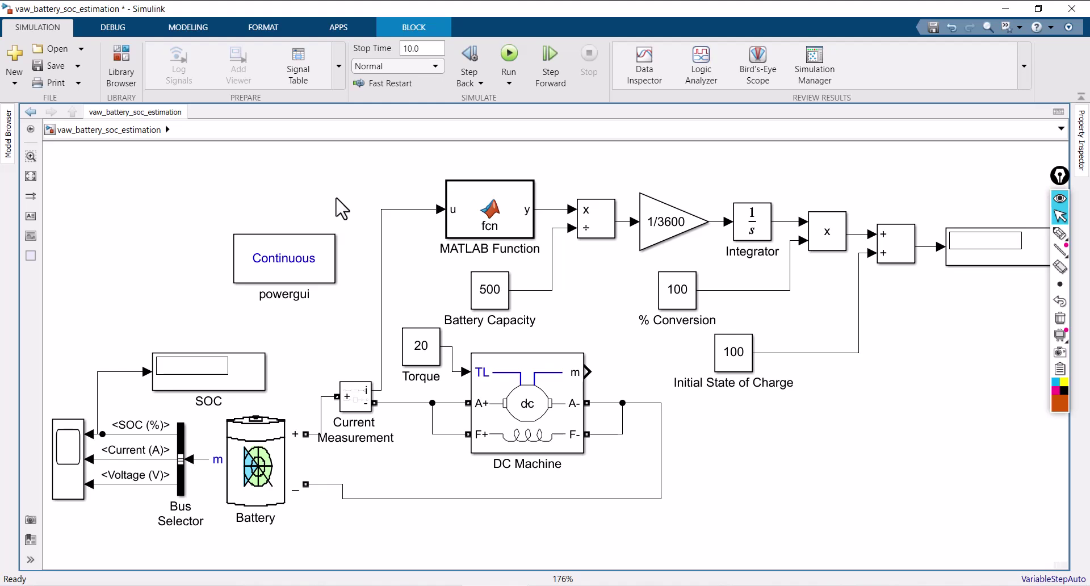
# Set the simulation stop time to 3600*3 and save the model
pyautogui.click(1059, 233)
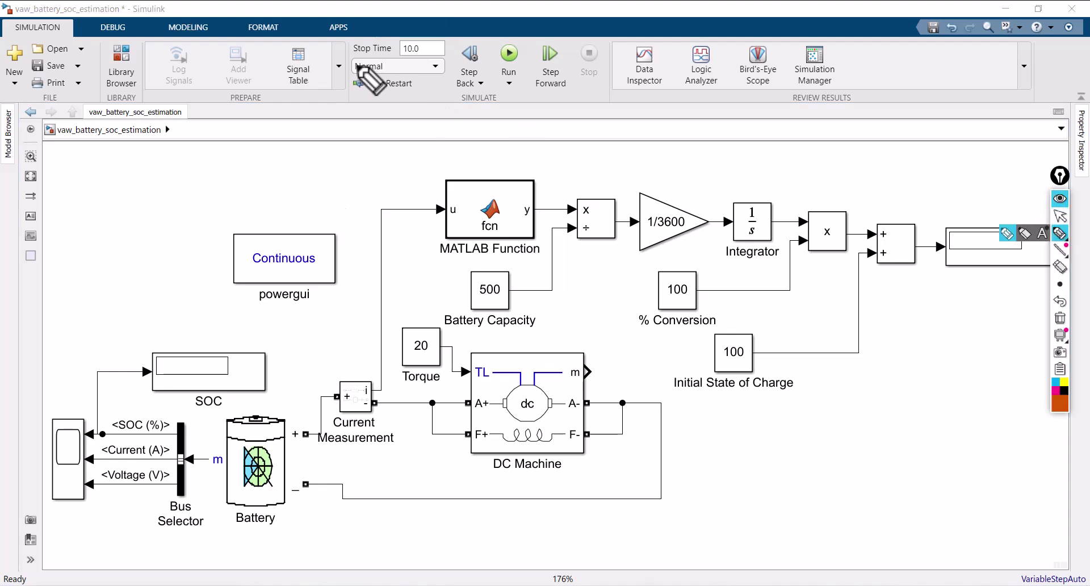
pyautogui.moveTo(356, 68)
pyautogui.mouseDown()
pyautogui.moveTo(350, 31)
pyautogui.moveTo(448, 34)
pyautogui.moveTo(348, 58)
pyautogui.mouseUp()
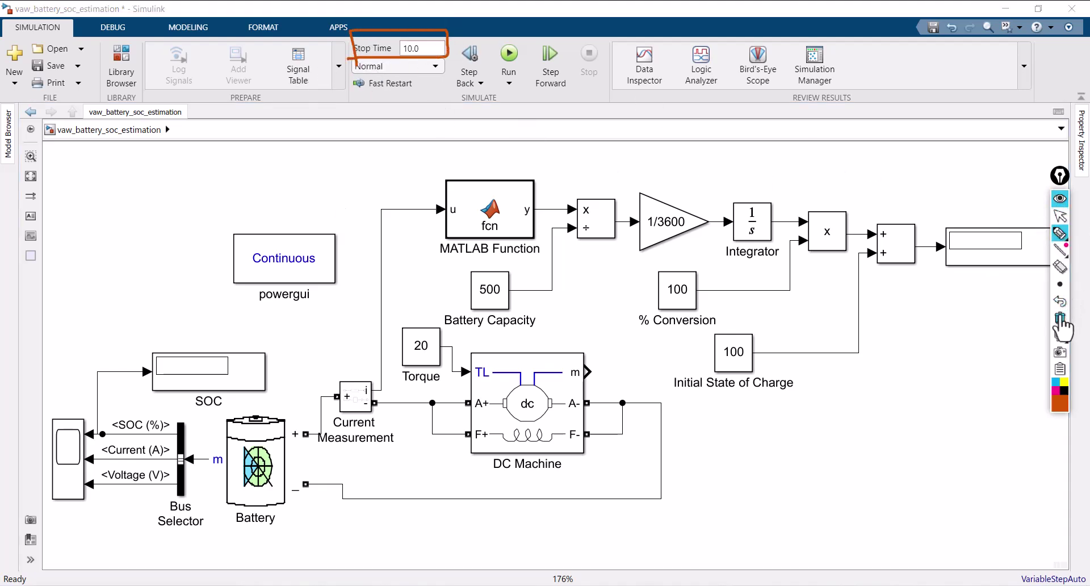
pyautogui.click(1060, 216)
pyautogui.click(420, 48)
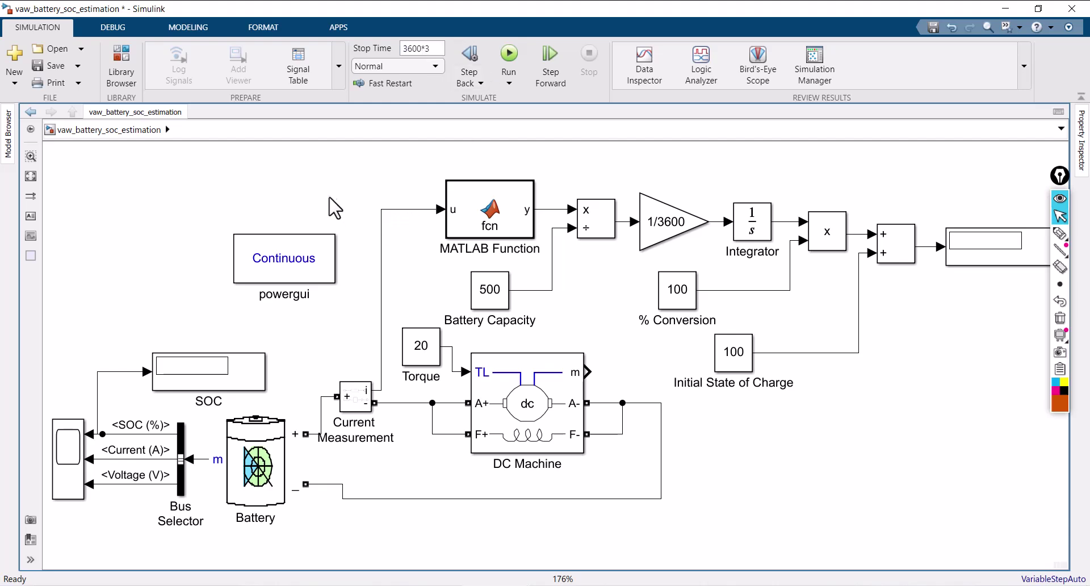
pyautogui.click(43, 67)
# Add a Bus Selector beside the DC Machine, connect it to output m, and move Initial State of Charge up to make room
pyautogui.doubleClick(716, 435)
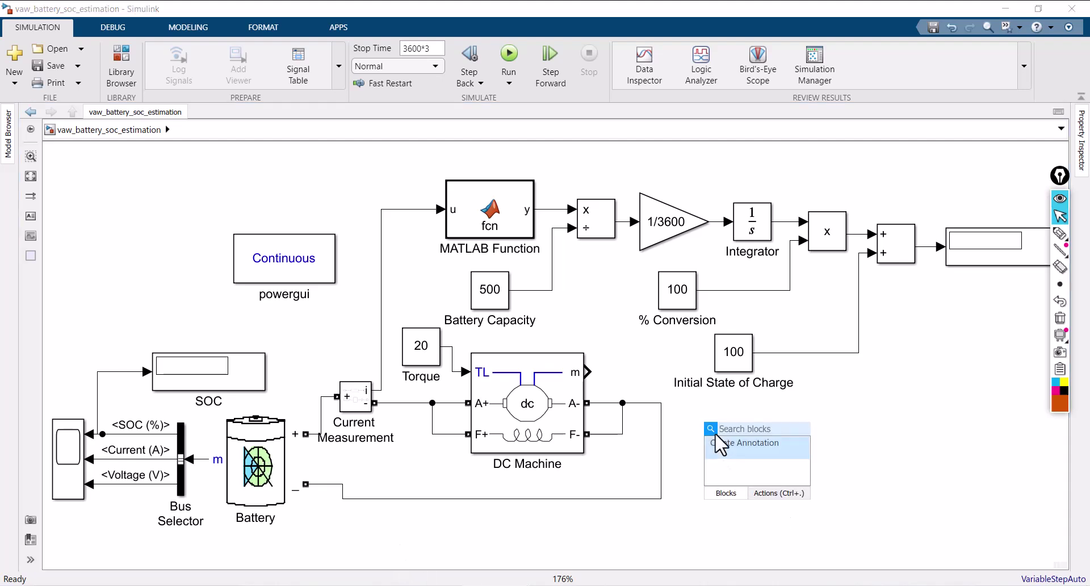
pyautogui.write('bus')
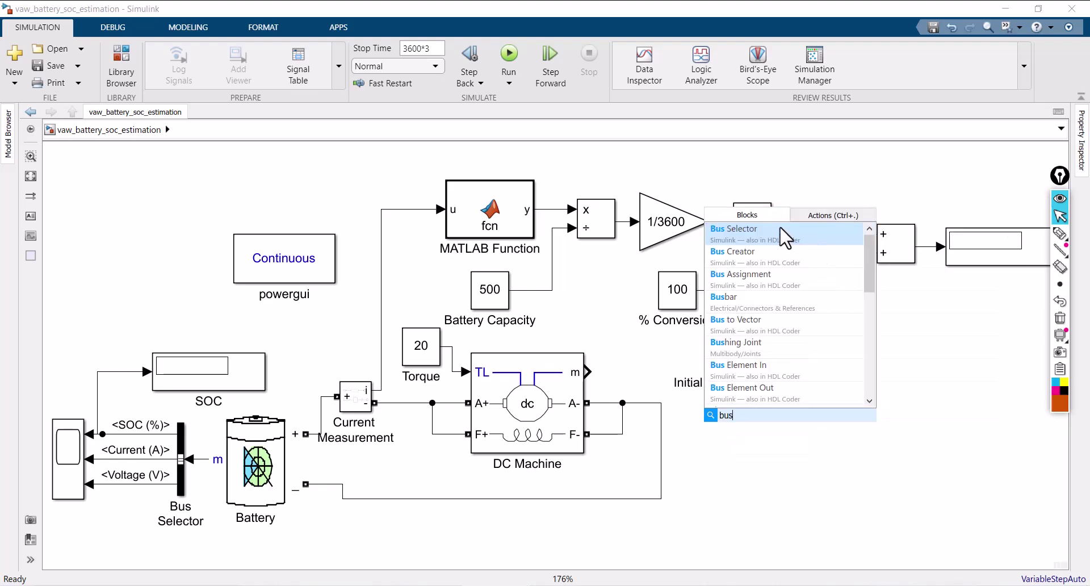
pyautogui.click(785, 237)
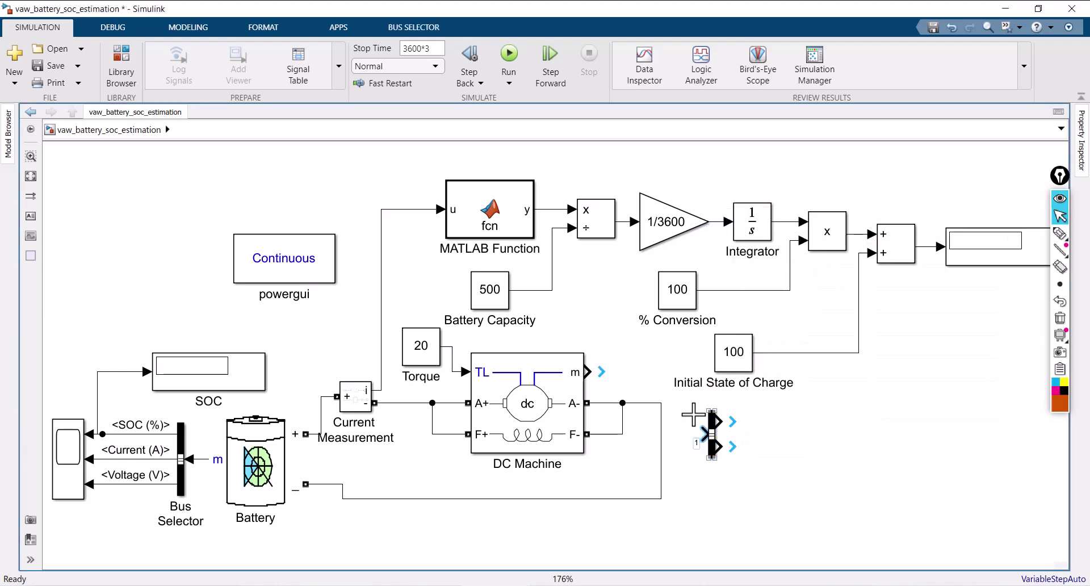
pyautogui.moveTo(693, 414); pyautogui.dragTo(590, 371)
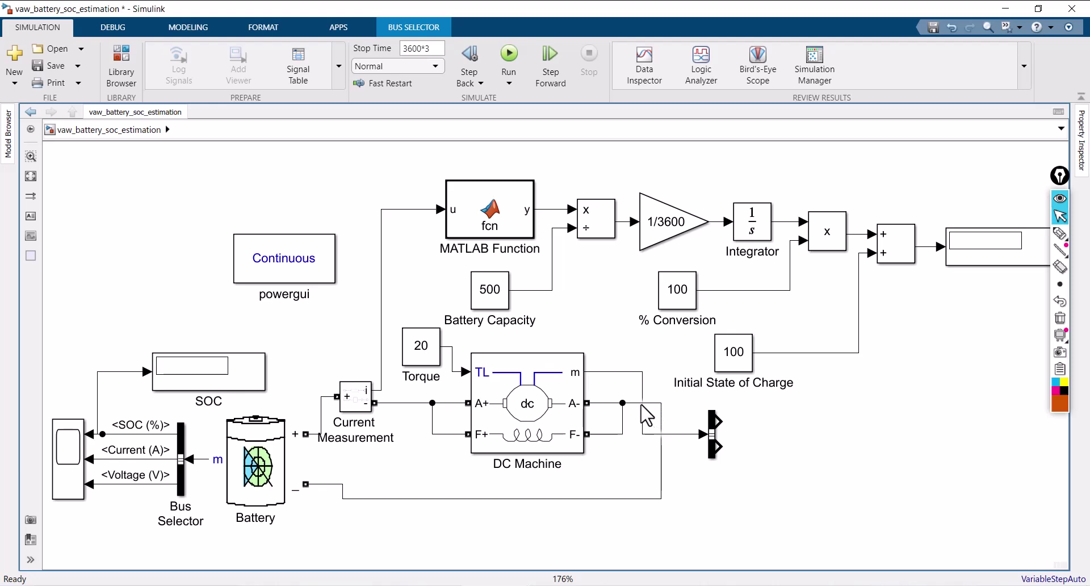
pyautogui.moveTo(729, 364); pyautogui.dragTo(773, 340)
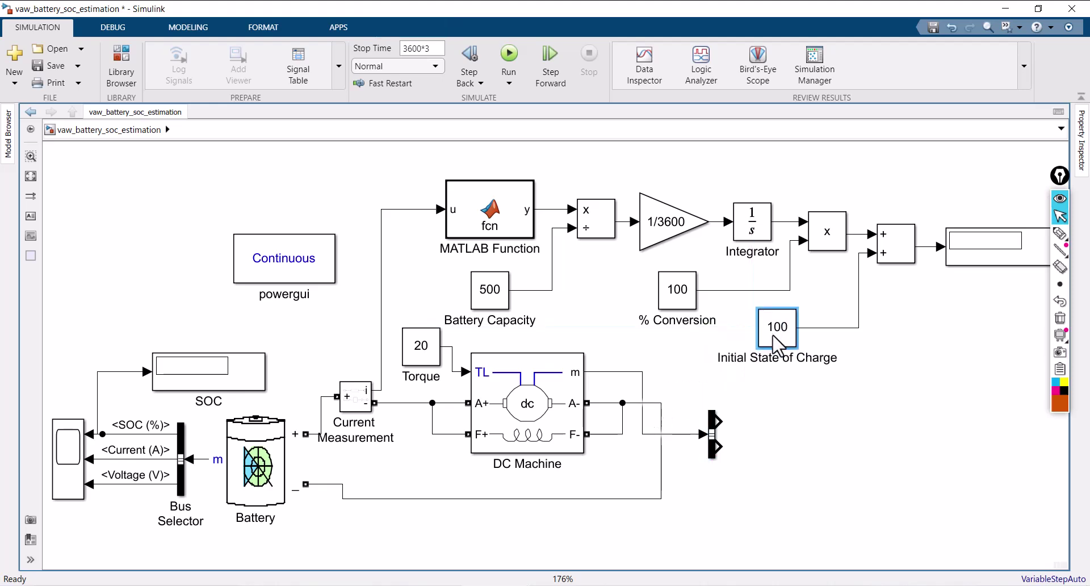
pyautogui.click(711, 435)
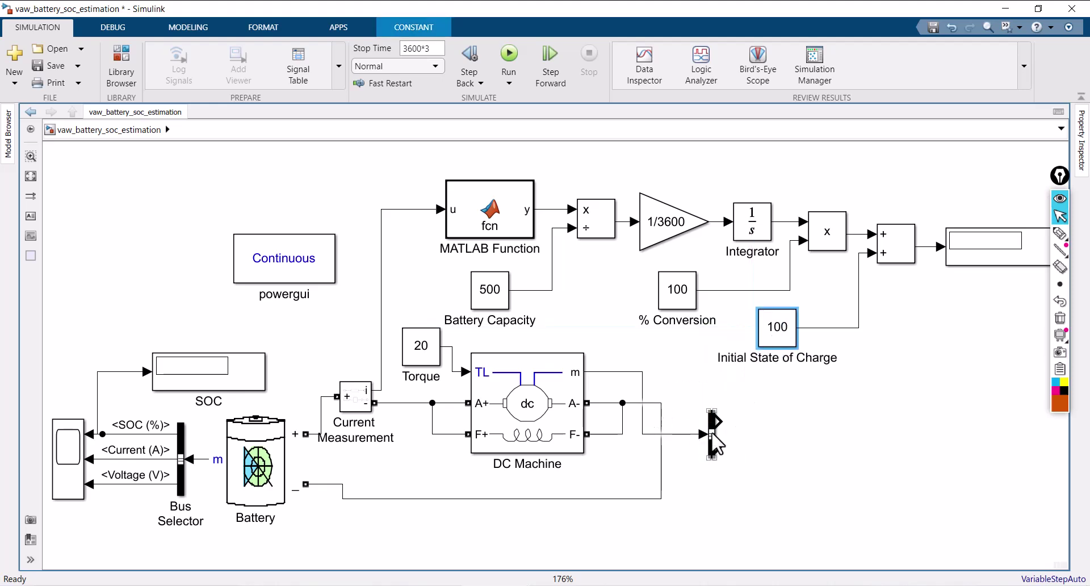
pyautogui.moveTo(713, 433); pyautogui.dragTo(719, 401)
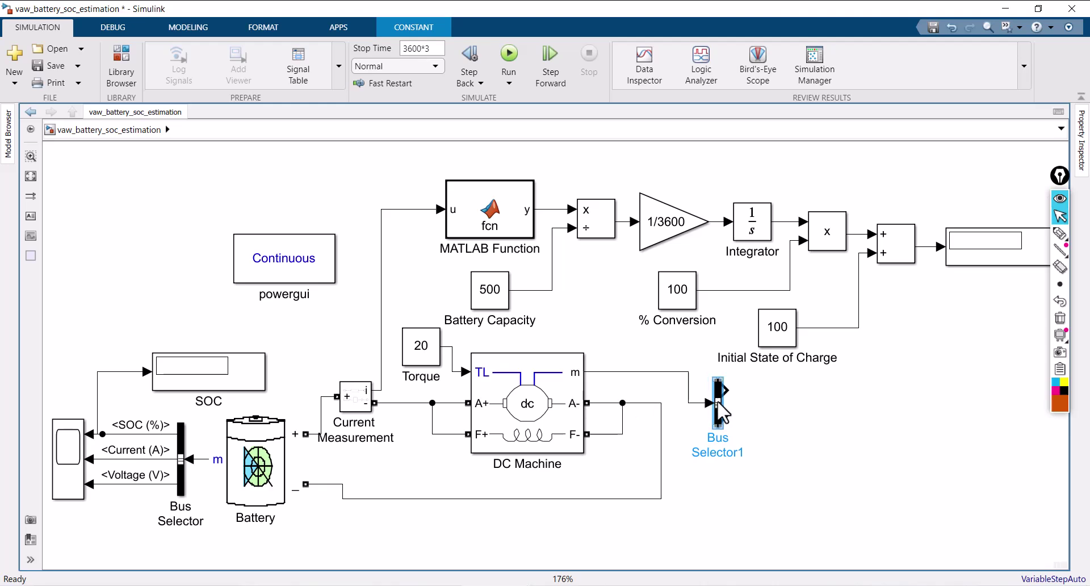
# Remove the placeholder elements signal1 and signal2 from the DC Machine's Bus Selector
pyautogui.doubleClick(719, 401)
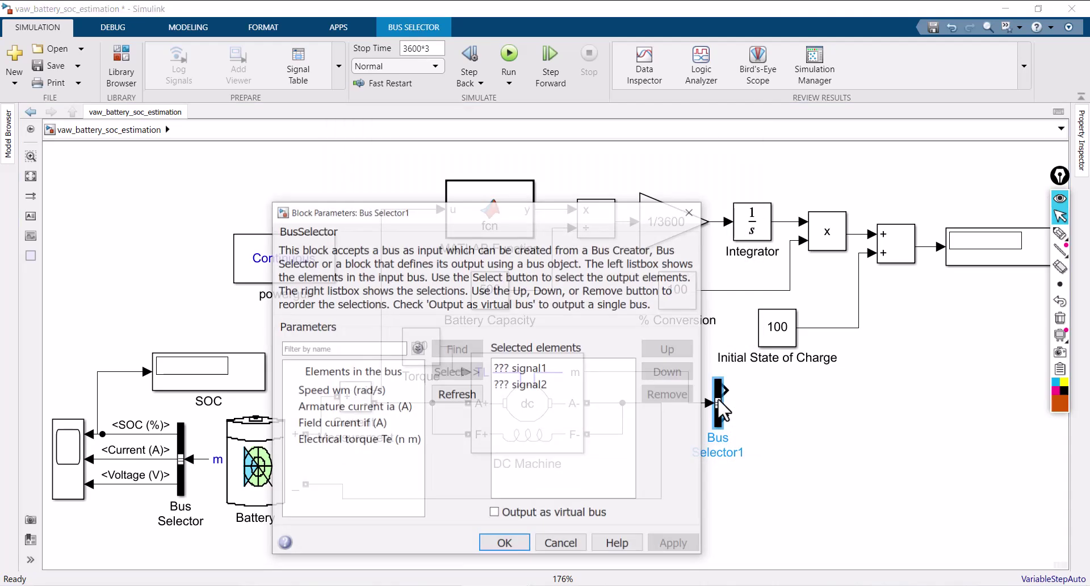
pyautogui.click(543, 386)
pyautogui.keyDown('shift'); pyautogui.click(525, 368); pyautogui.keyUp('shift')
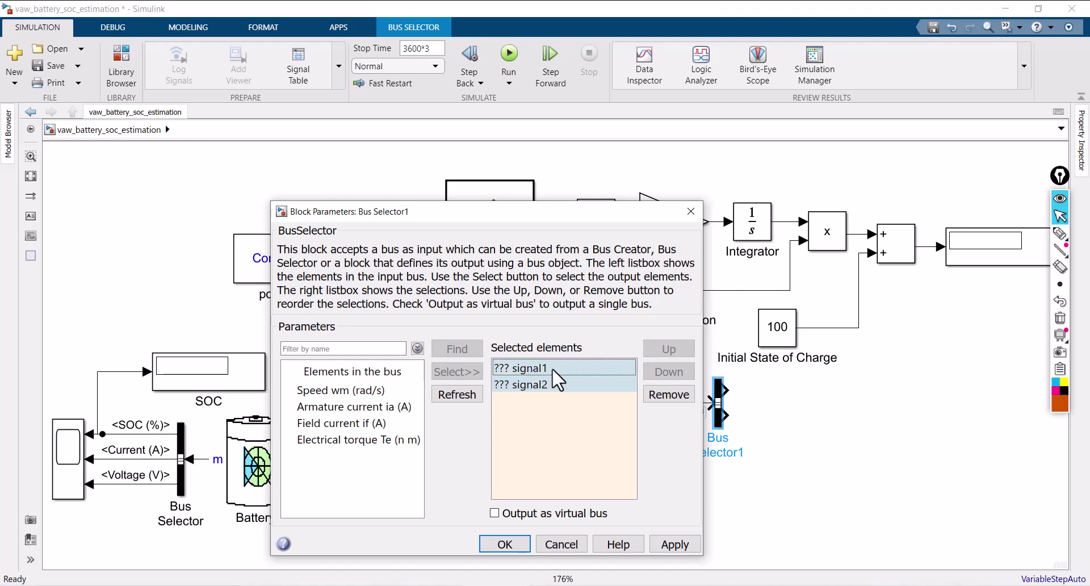
pyautogui.click(658, 392)
pyautogui.click(386, 392)
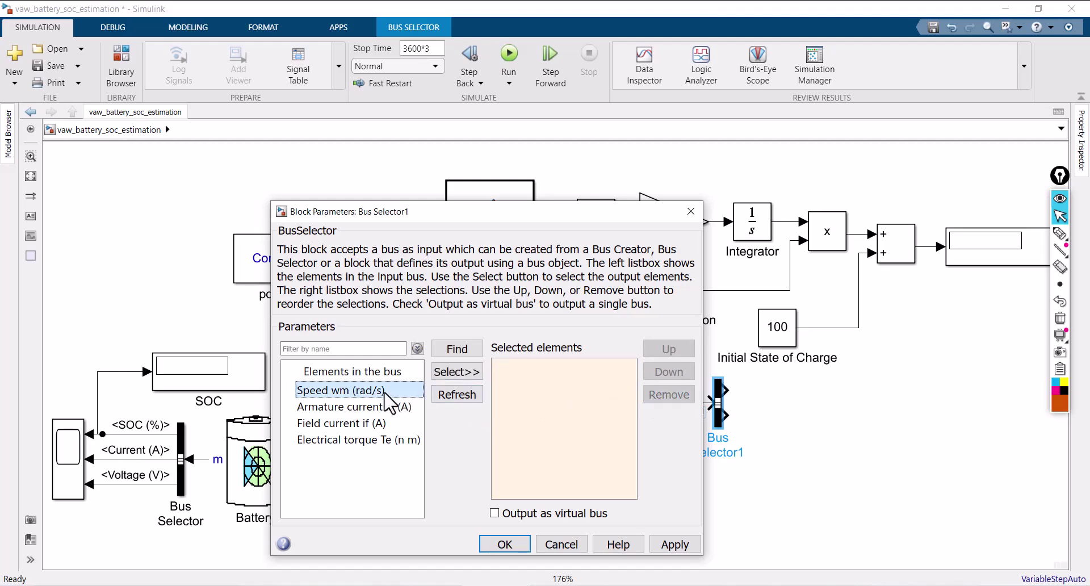
pyautogui.moveTo(386, 400); pyautogui.dragTo(379, 444)
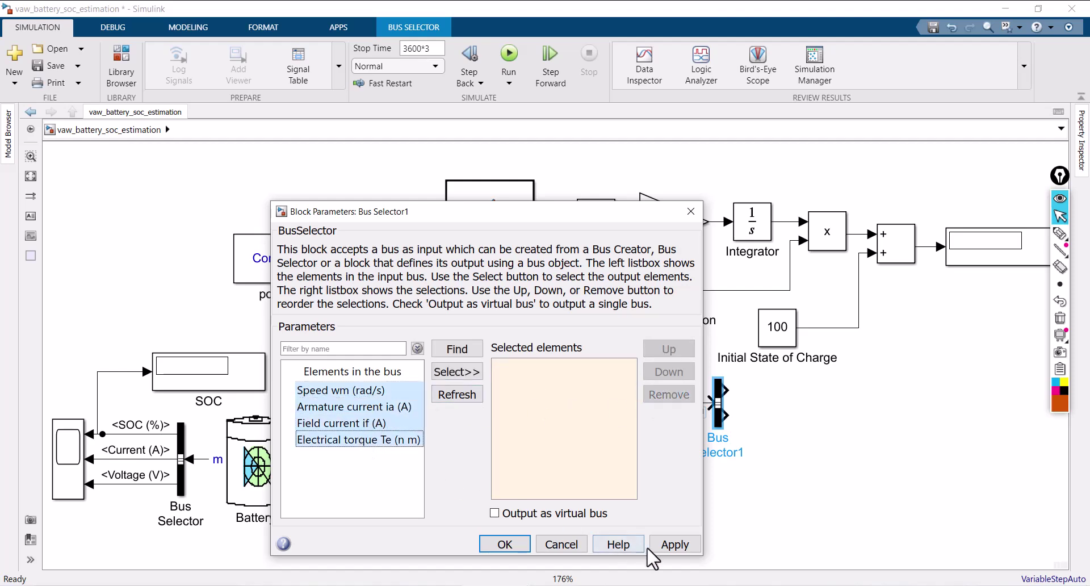
pyautogui.click(673, 546)
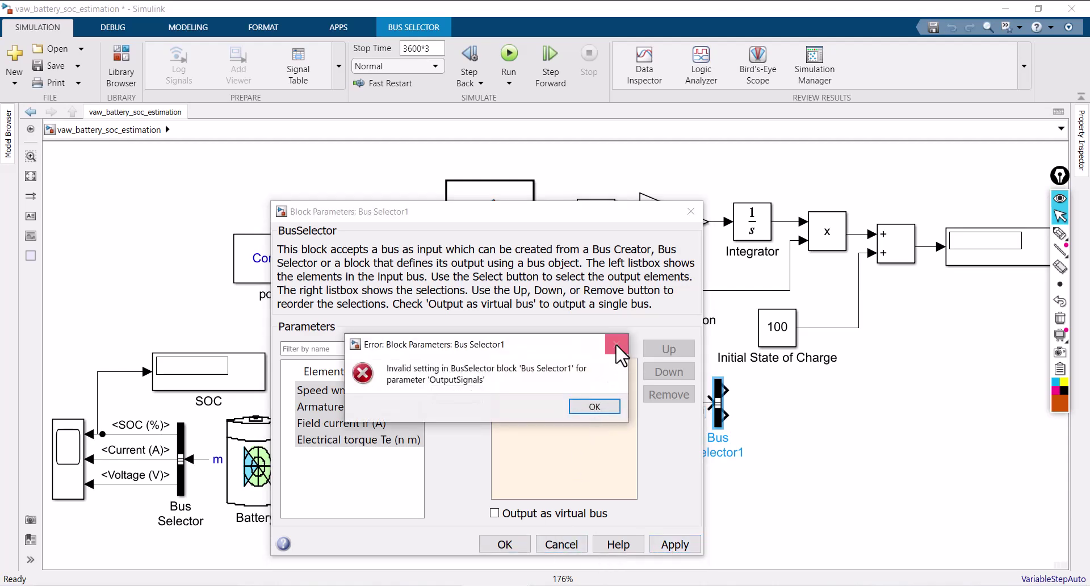
pyautogui.click(618, 345)
pyautogui.click(419, 478)
# Configure the DC Machine's Bus Selector to output speed wm, armature current ia, field current if and electrical torque Te
pyautogui.click(358, 392)
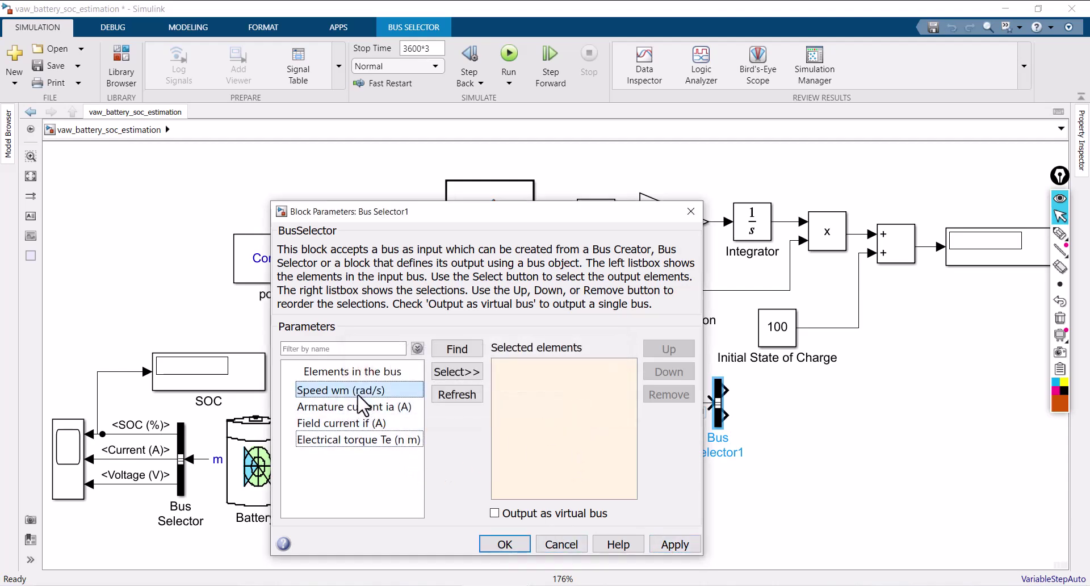
pyautogui.moveTo(358, 397); pyautogui.dragTo(360, 442)
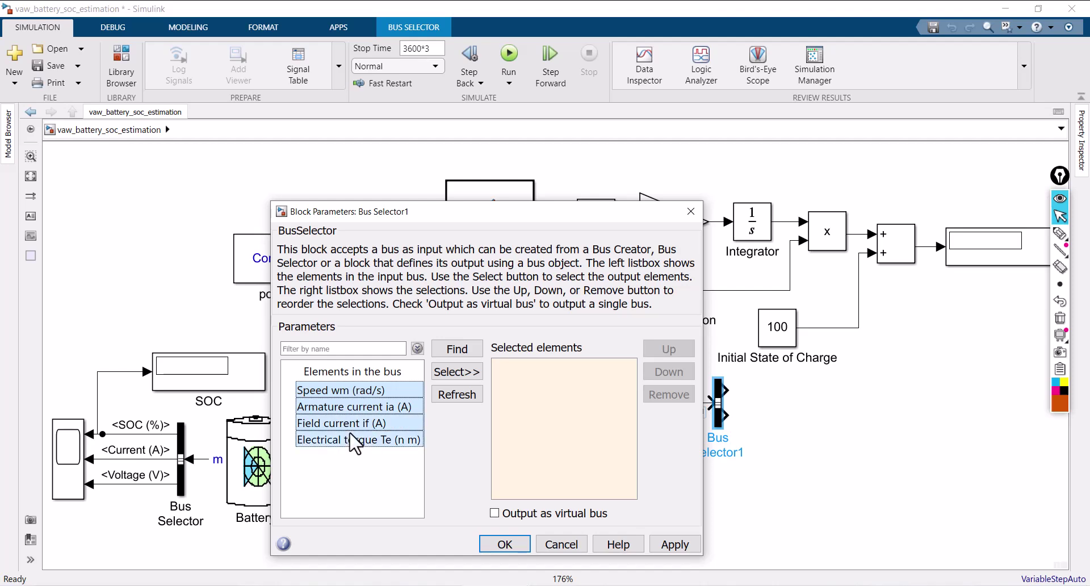
pyautogui.click(457, 372)
pyautogui.click(673, 544)
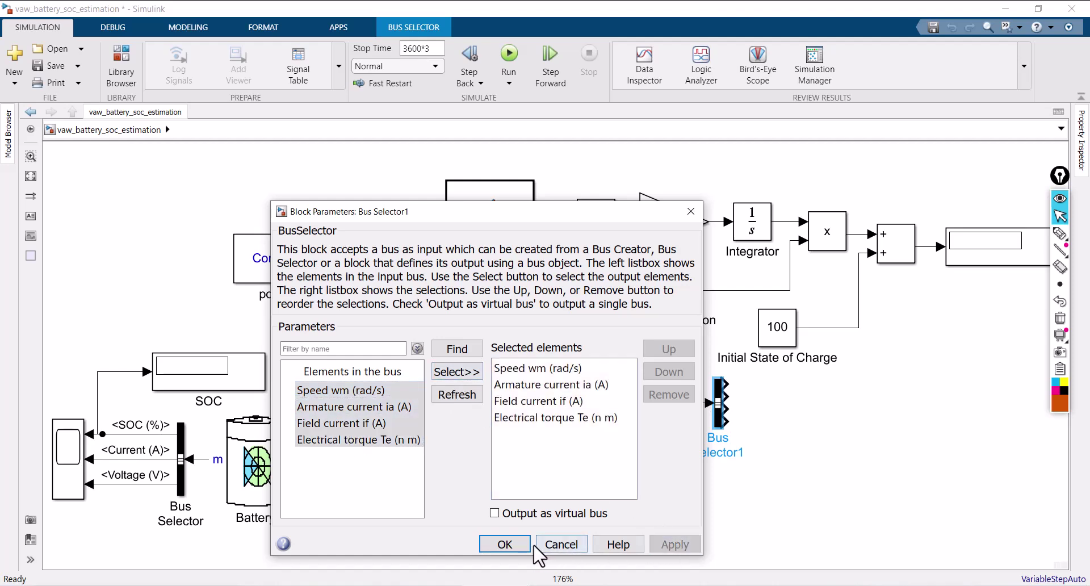
pyautogui.click(505, 544)
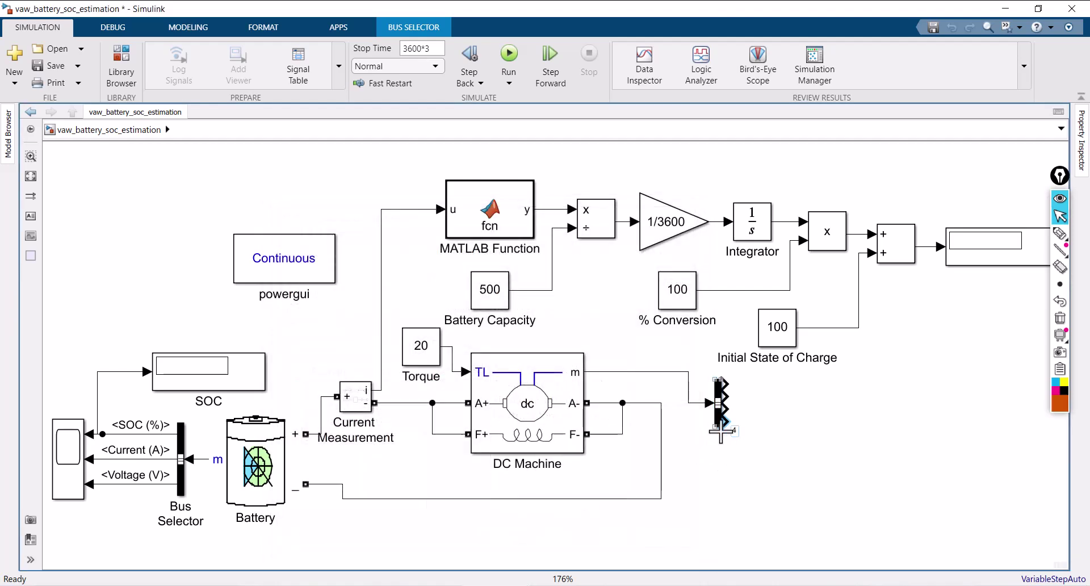
pyautogui.click(720, 435)
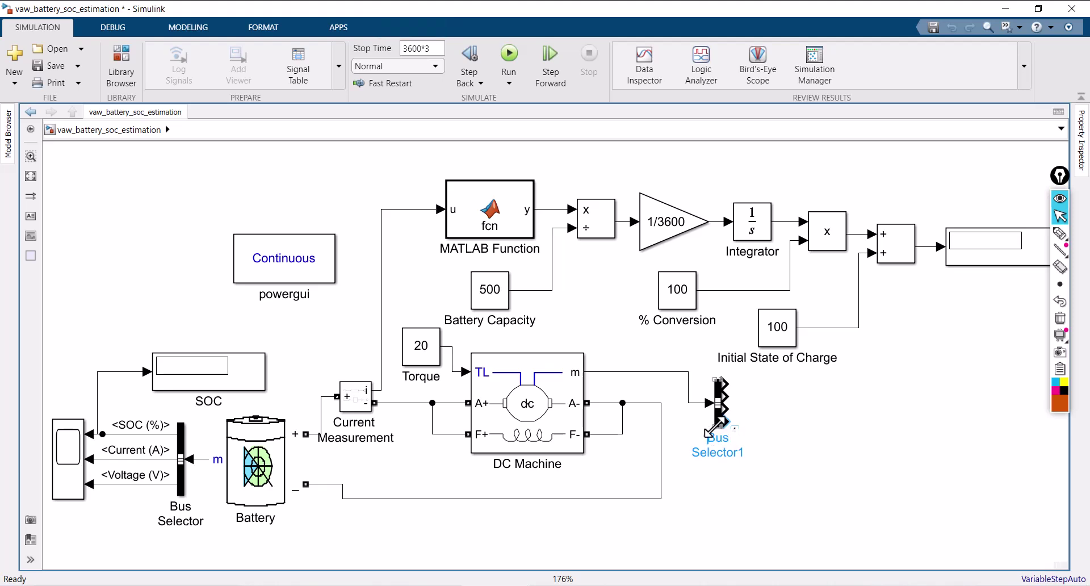
# Lengthen the DC Machine's Bus Selector downward and add a Simulink Scope block beside it
pyautogui.moveTo(716, 428); pyautogui.dragTo(716, 454)
pyautogui.doubleClick(793, 429)
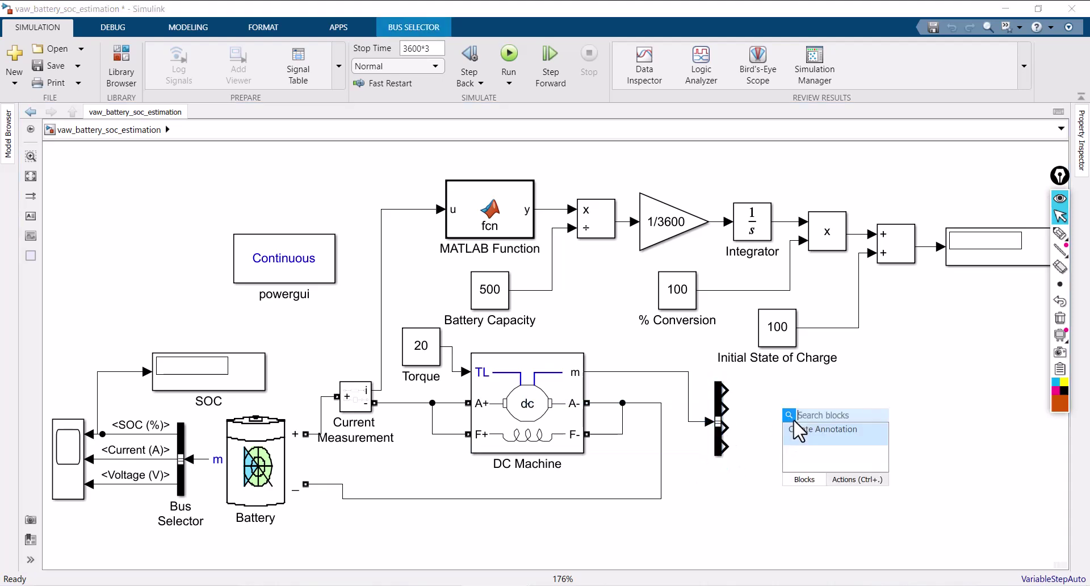
pyautogui.write('a')
pyautogui.press('BackSpace')
pyautogui.write('scope')
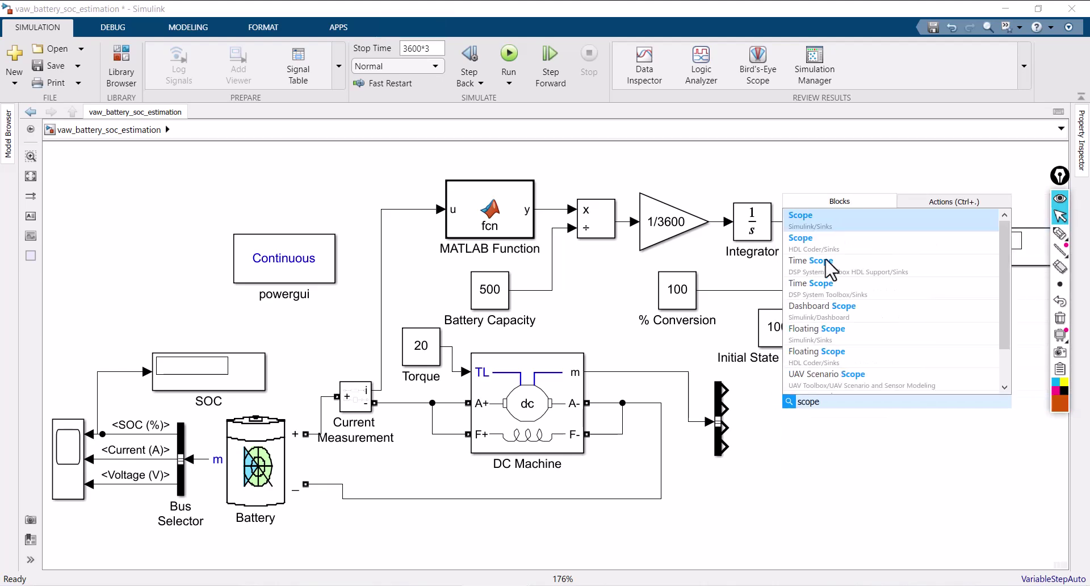
pyautogui.click(833, 223)
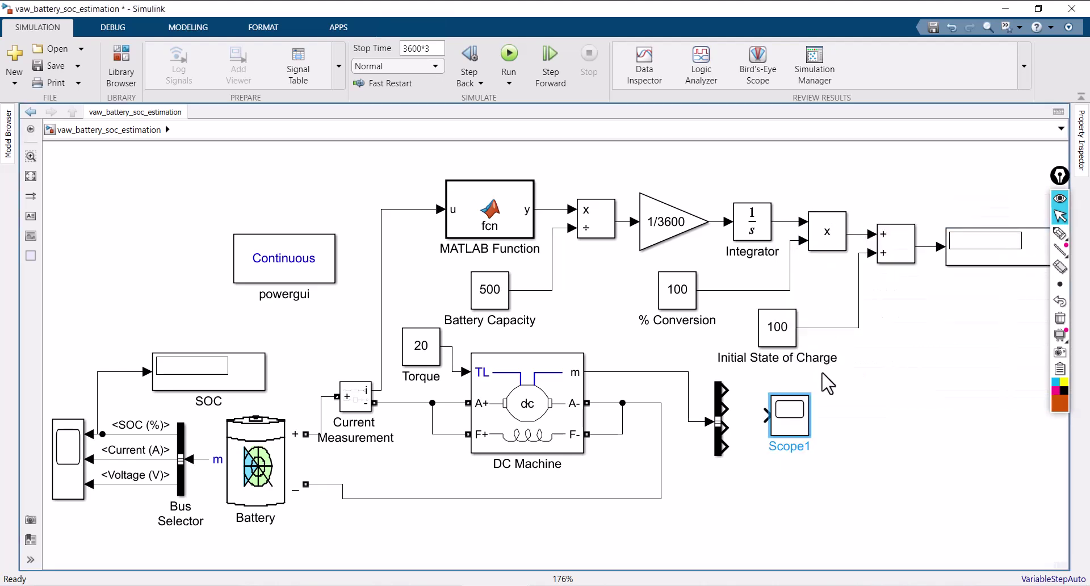
# Connect the speed, armature current, field current and electrical torque outputs to the new Scope, enlarging it and moving it clear of the signal labels
pyautogui.doubleClick(797, 427)
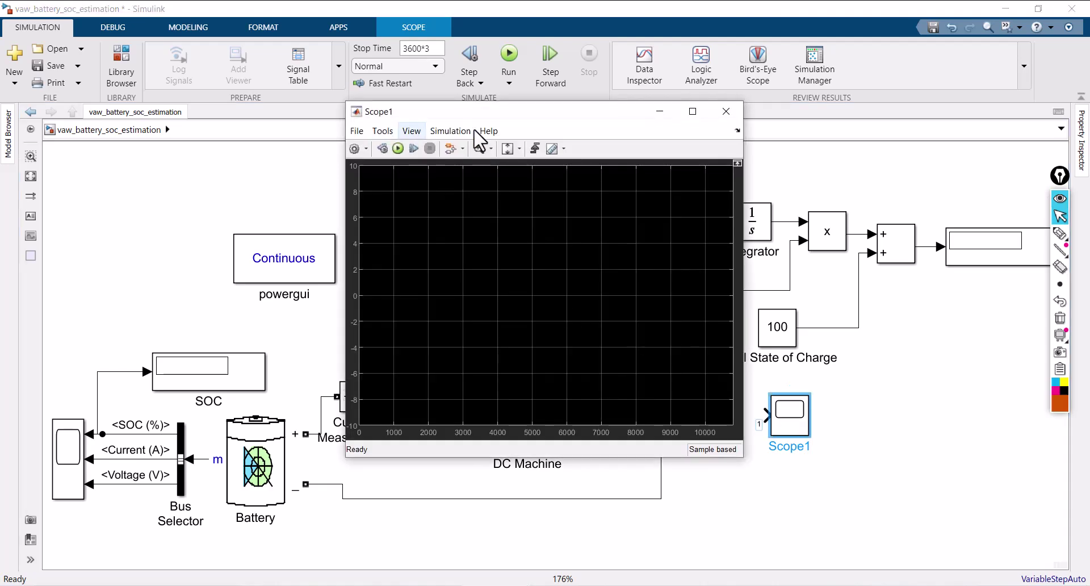
pyautogui.click(724, 111)
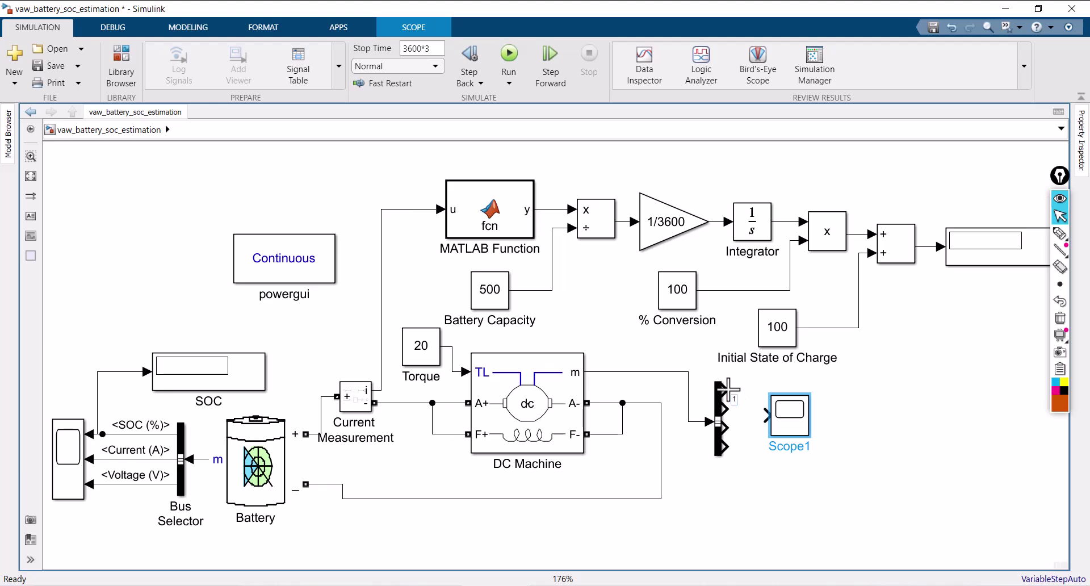
pyautogui.moveTo(725, 390); pyautogui.dragTo(810, 485)
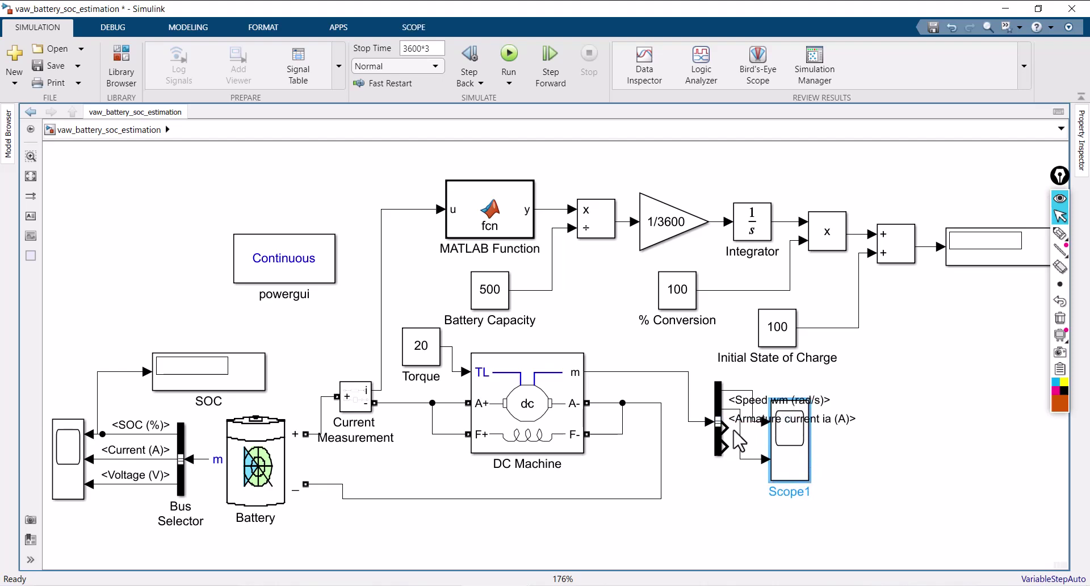
pyautogui.moveTo(724, 431); pyautogui.dragTo(912, 451)
pyautogui.click(974, 434)
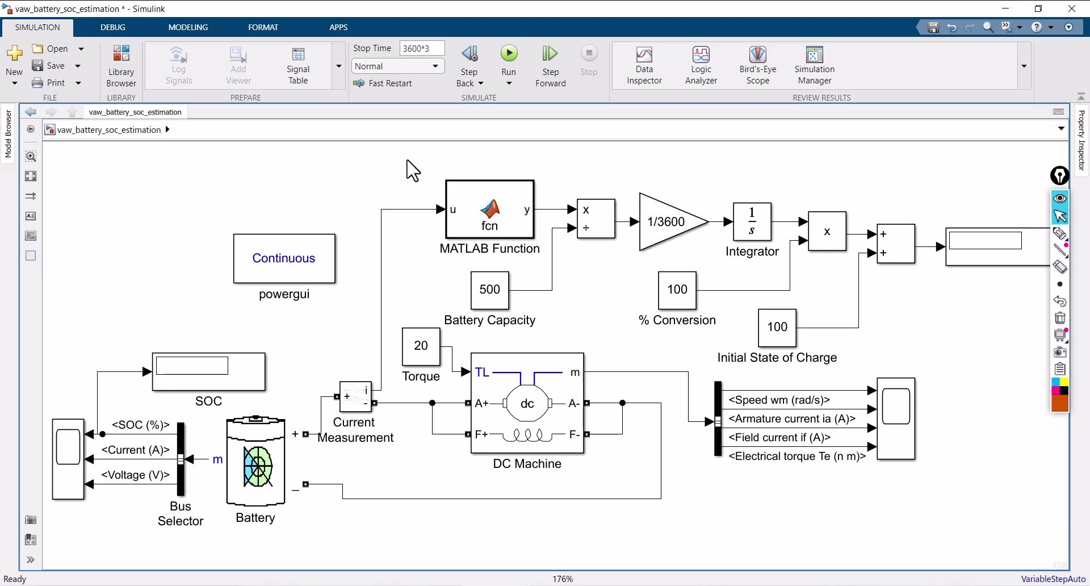
# Save the model and run the simulation
pyautogui.click(51, 65)
pyautogui.click(510, 54)
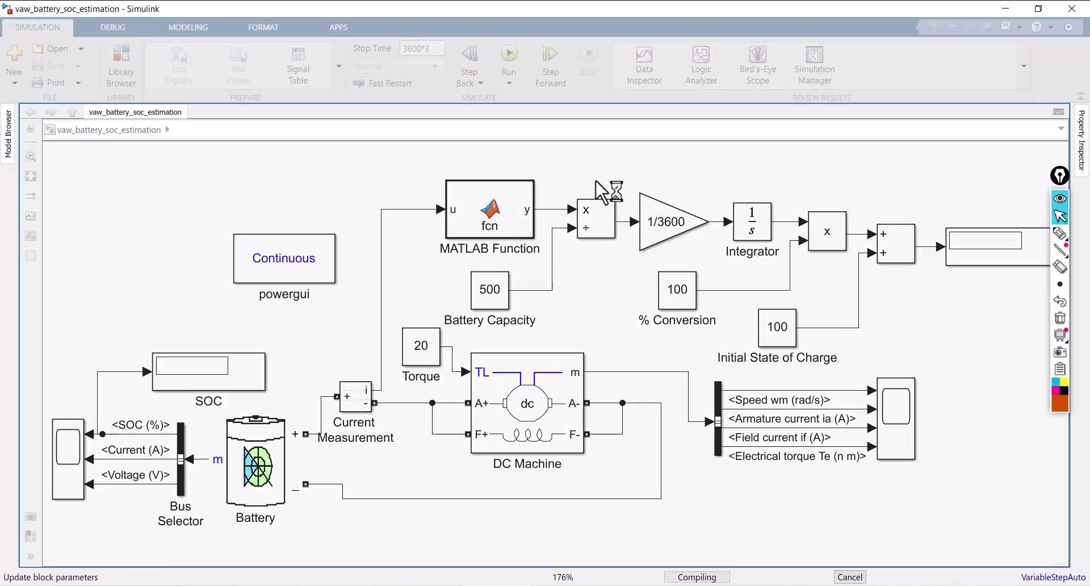
# Mark the battery's SOC display and the stop time with the screen pen, and clear the annotations
pyautogui.click(1061, 238)
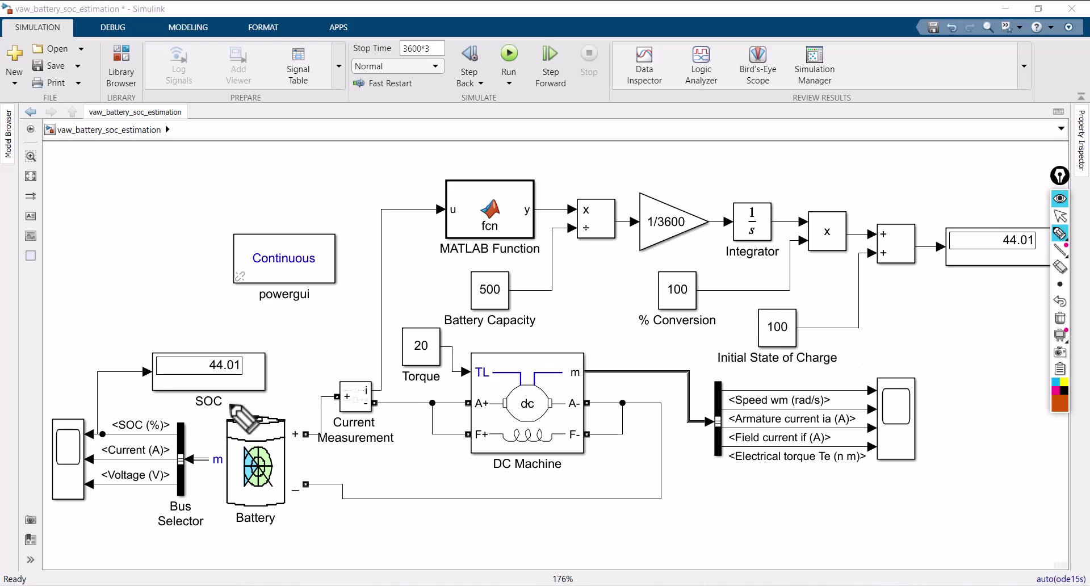
pyautogui.moveTo(194, 390)
pyautogui.mouseDown()
pyautogui.moveTo(201, 339)
pyautogui.moveTo(265, 326)
pyautogui.moveTo(277, 400)
pyautogui.moveTo(226, 409)
pyautogui.moveTo(197, 385)
pyautogui.mouseUp()
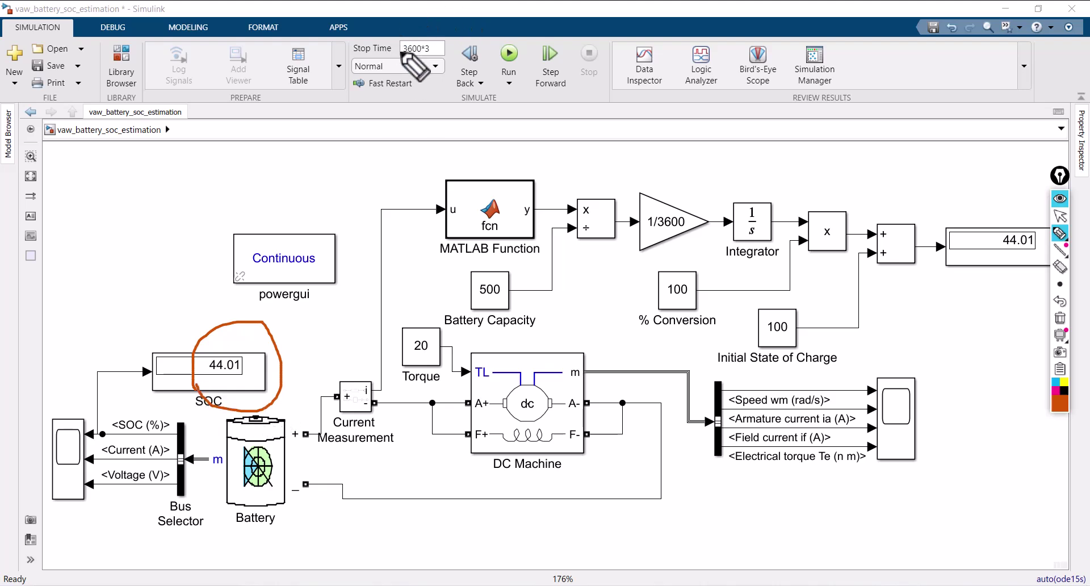
pyautogui.moveTo(399, 63)
pyautogui.mouseDown()
pyautogui.moveTo(397, 47)
pyautogui.moveTo(431, 35)
pyautogui.moveTo(446, 38)
pyautogui.moveTo(446, 55)
pyautogui.mouseUp()
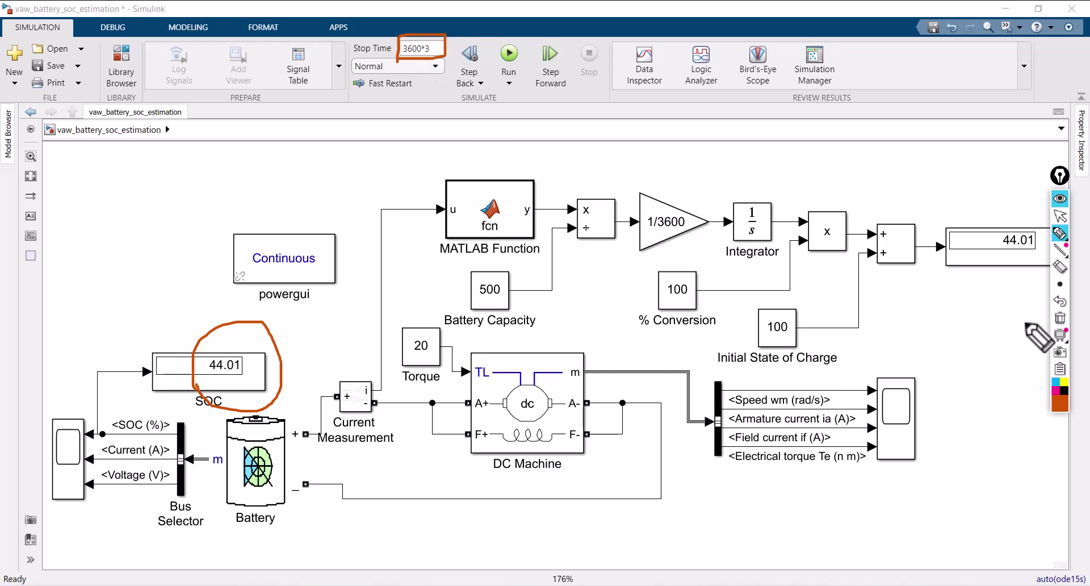
pyautogui.click(1059, 318)
pyautogui.click(1060, 216)
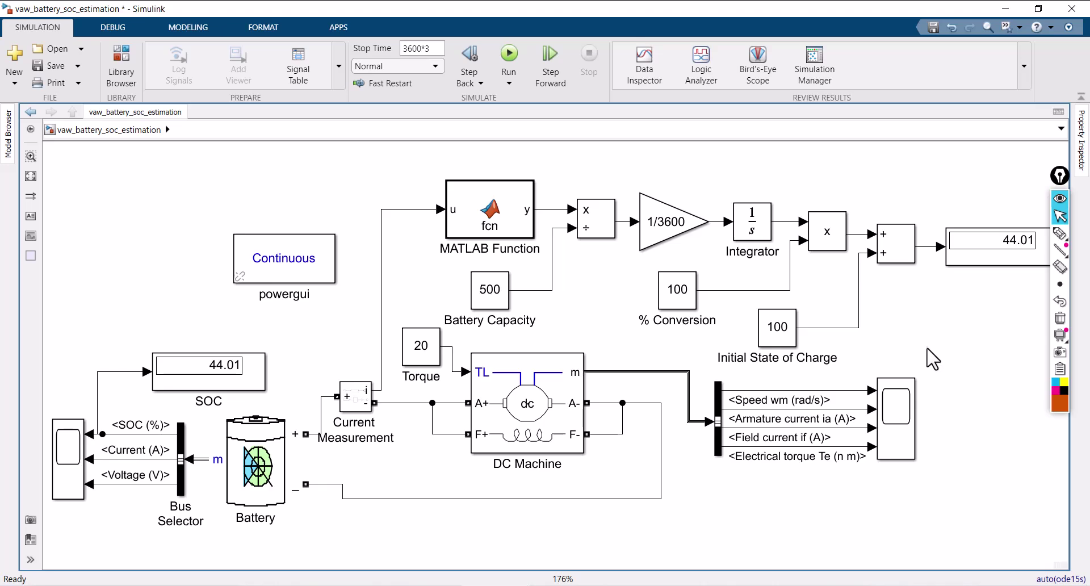
# Switch to the Battery SOC Estimation presentation in PowerPoint and go to the closing Thank You slide
pyautogui.click(656, 585)
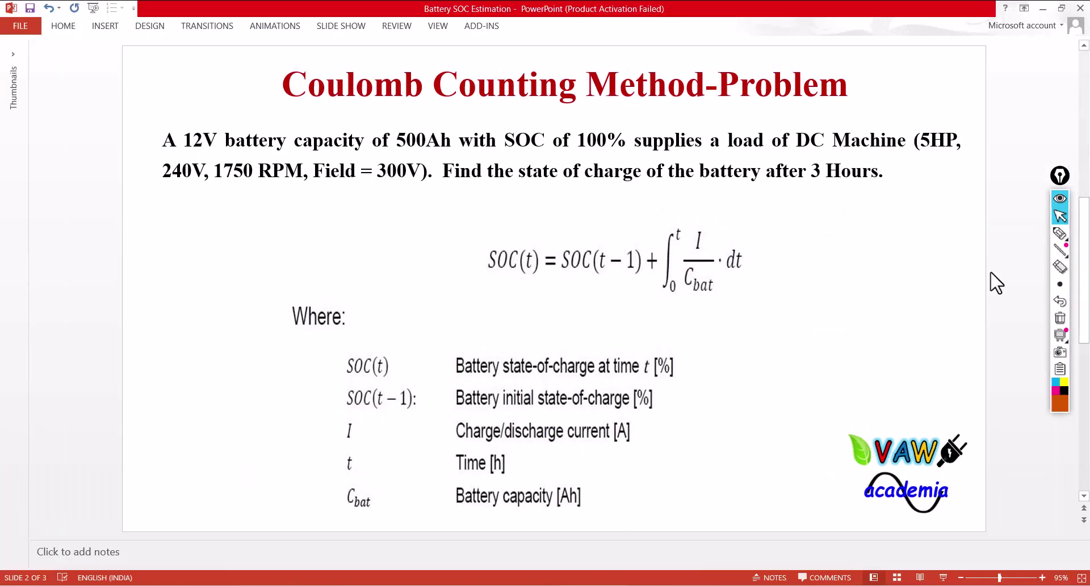
pyautogui.scroll(-1, 997, 283)
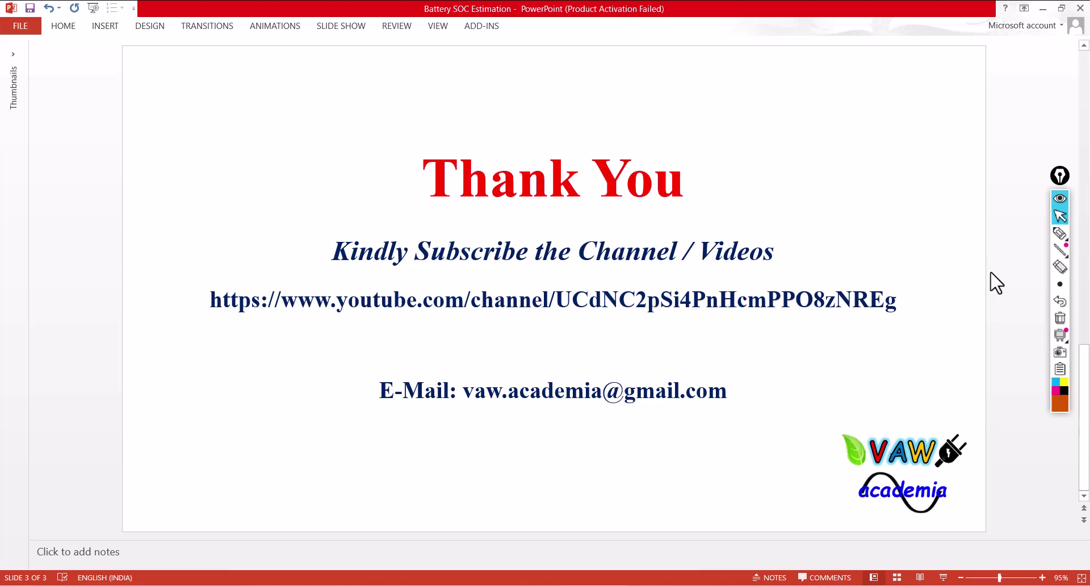